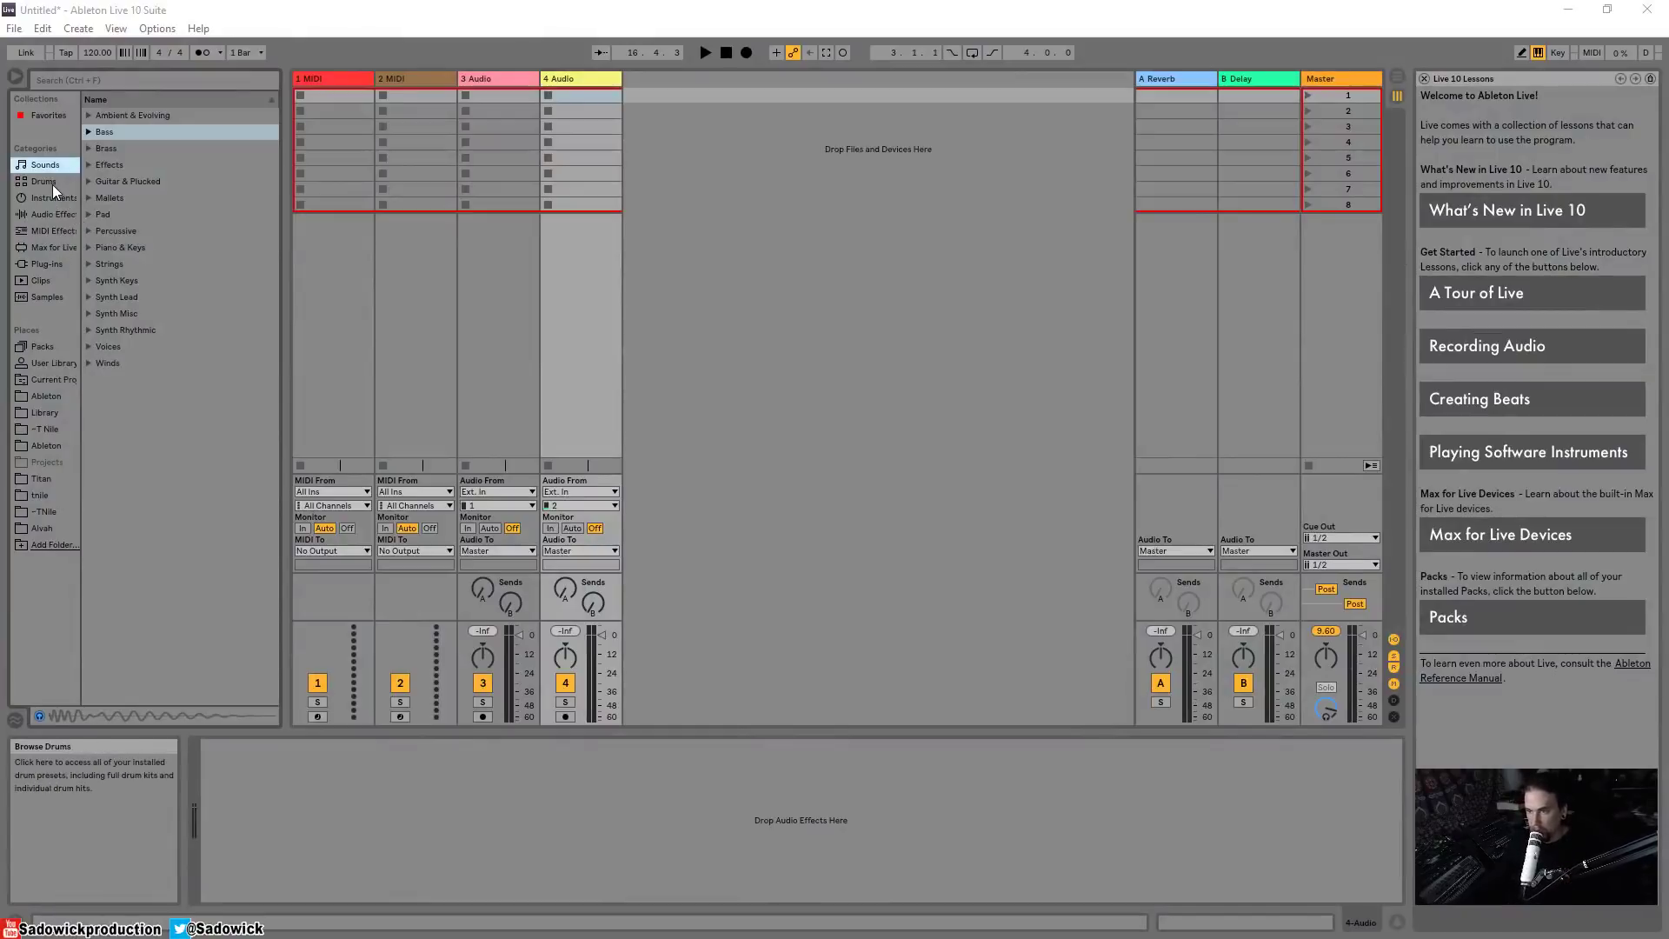
Step: Drag Impulse from the Instruments list onto a new fifth MIDI track and select its second slot
left_click(53, 199)
left_click_drag(134, 198, 718, 185)
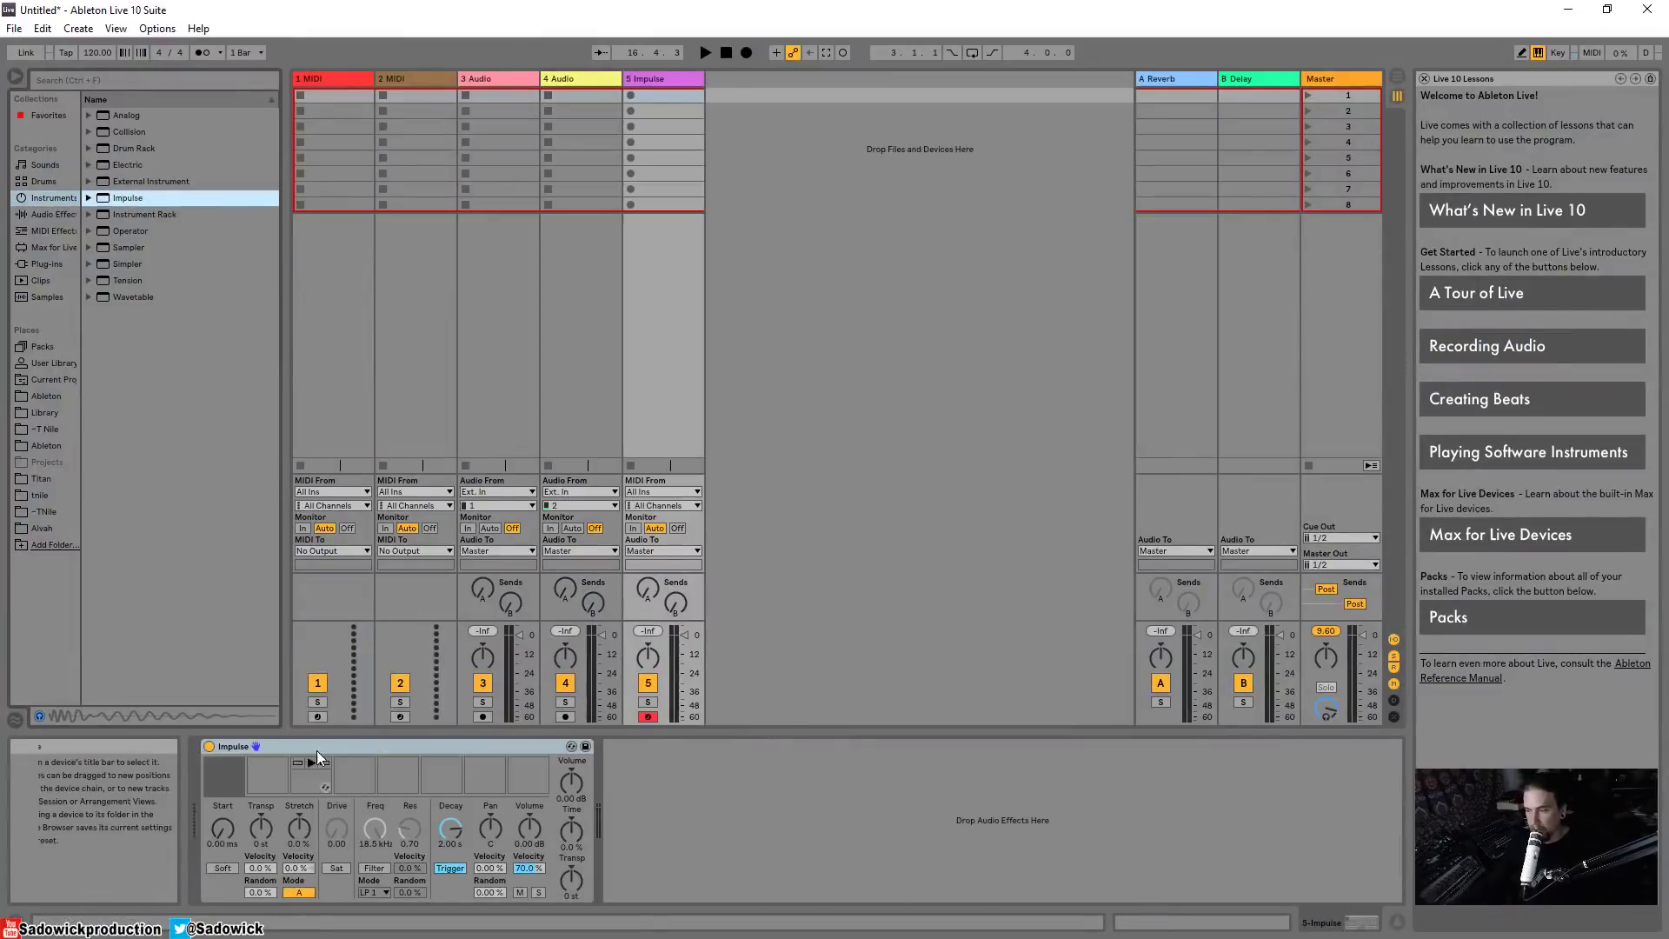
mouse_move(219, 783)
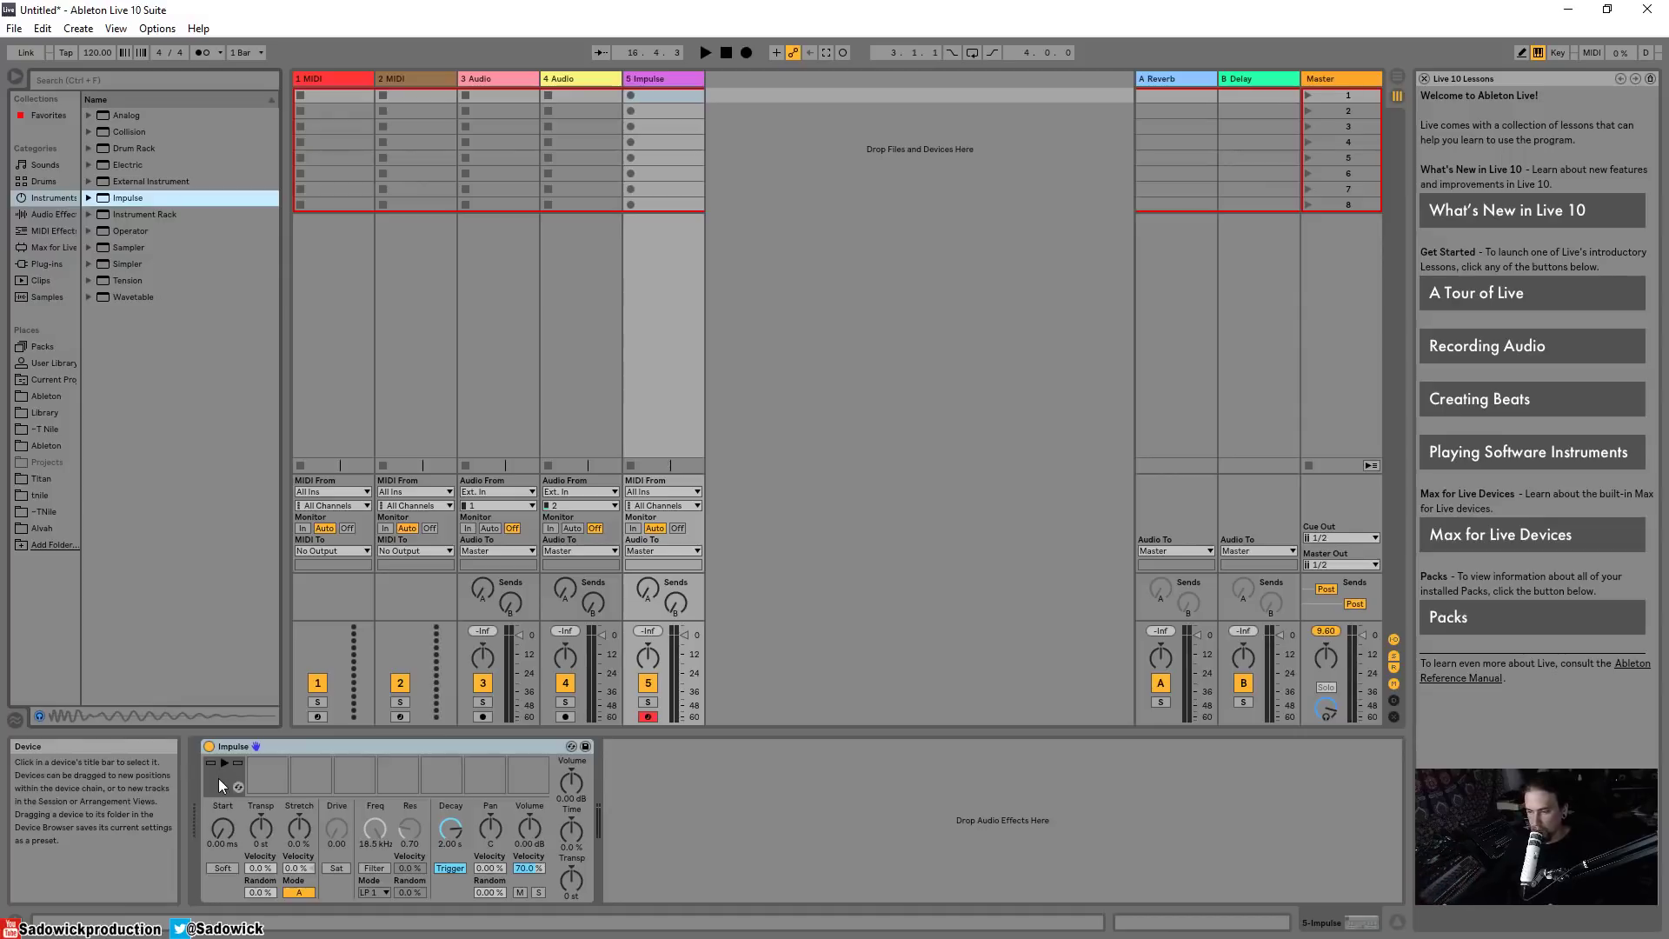
left_click(254, 774)
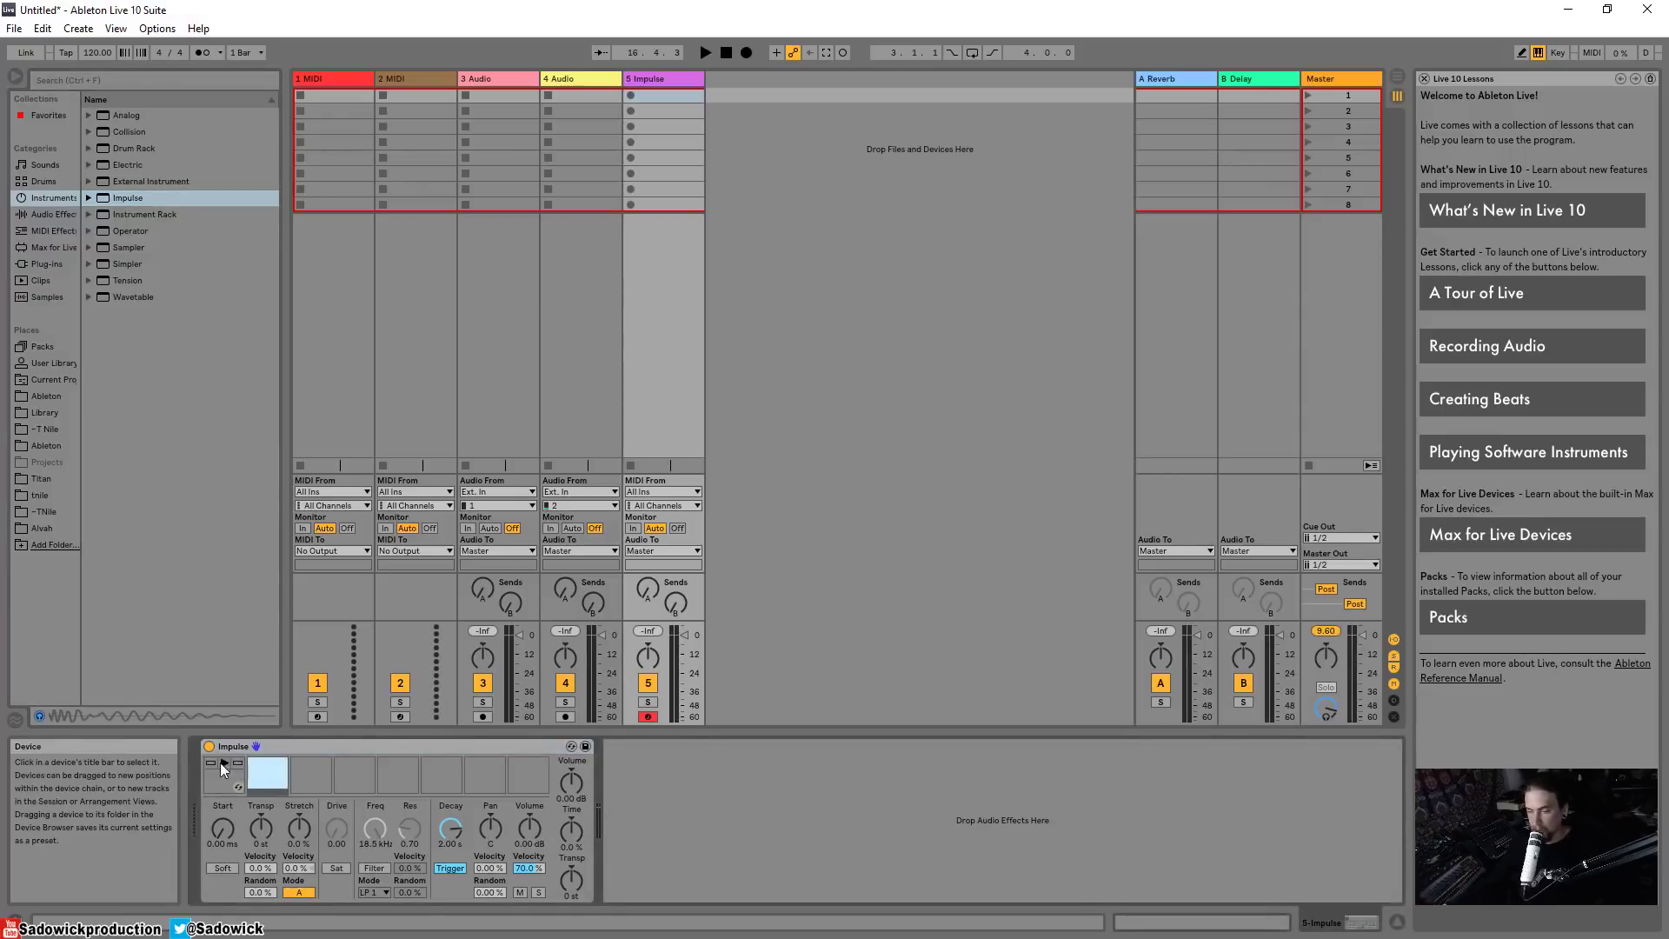
Step: Search samples for 'kick', load Kick 808 Thud into Impulse slot 1 and audition it
left_click(49, 295)
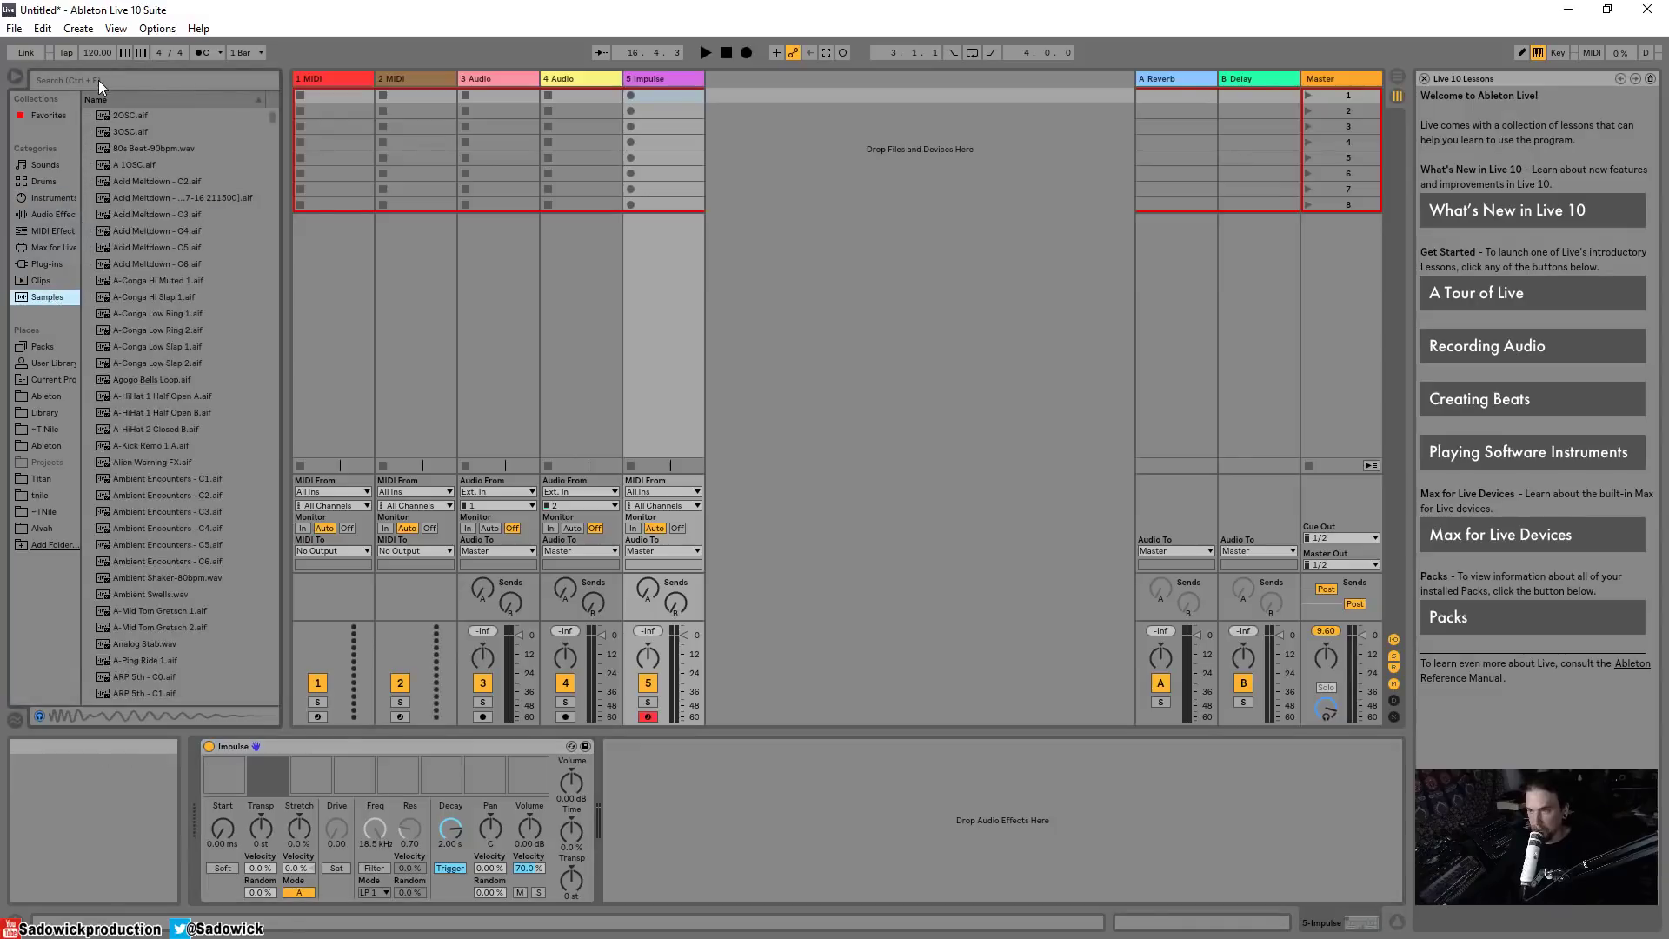
left_click(99, 77)
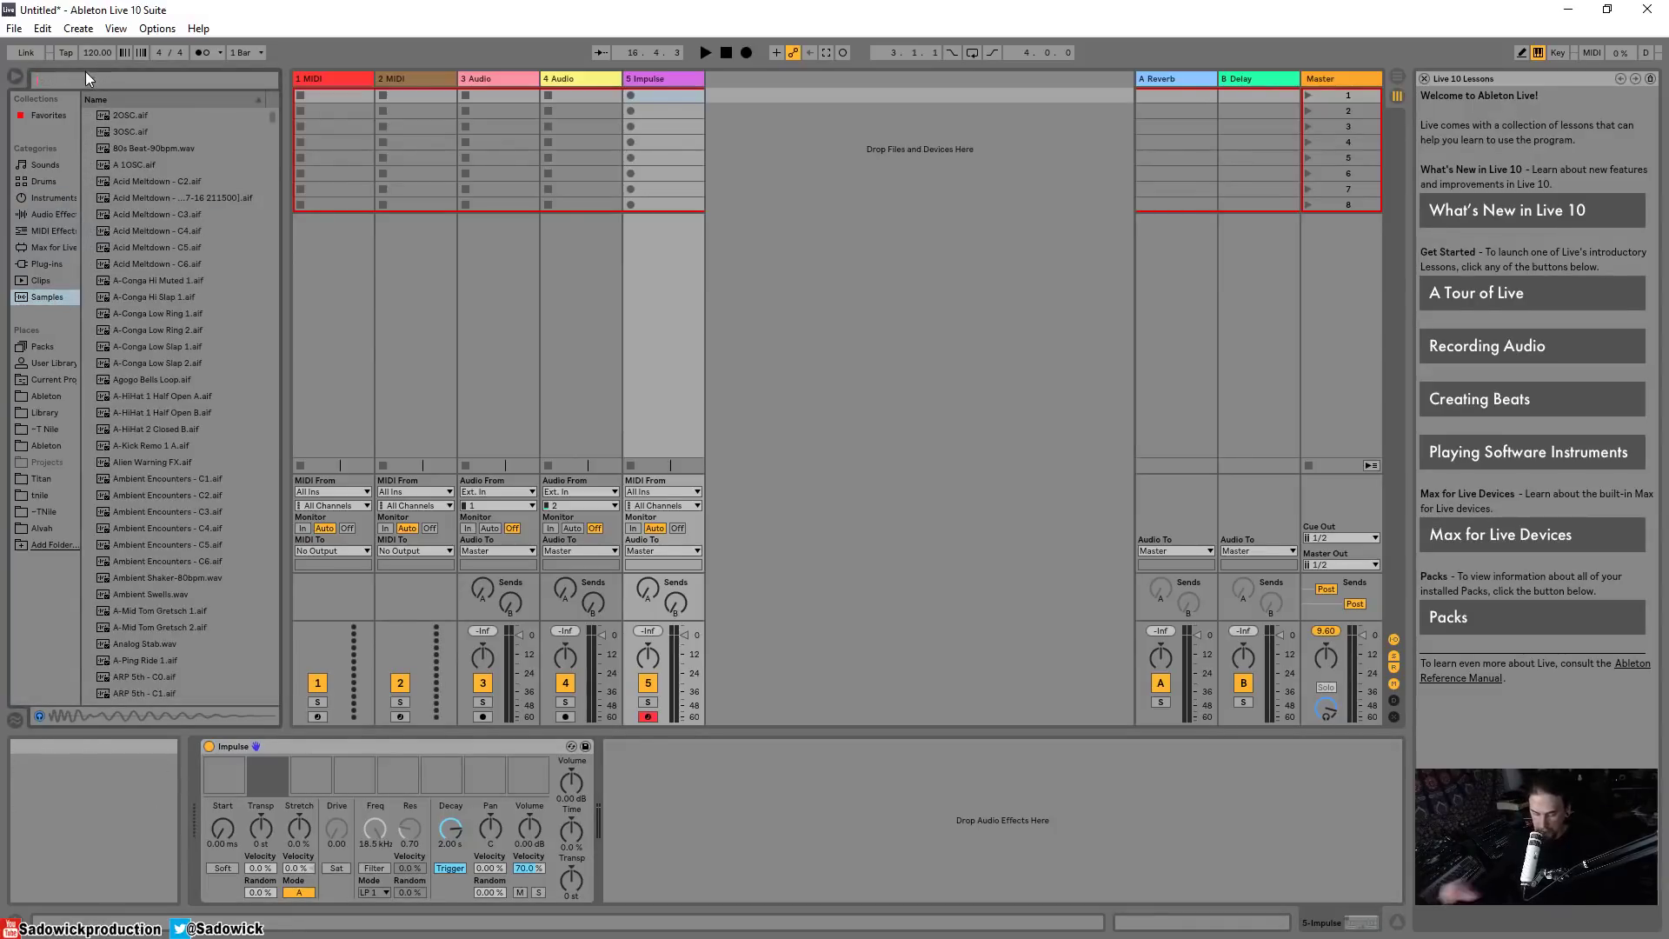
type("kick")
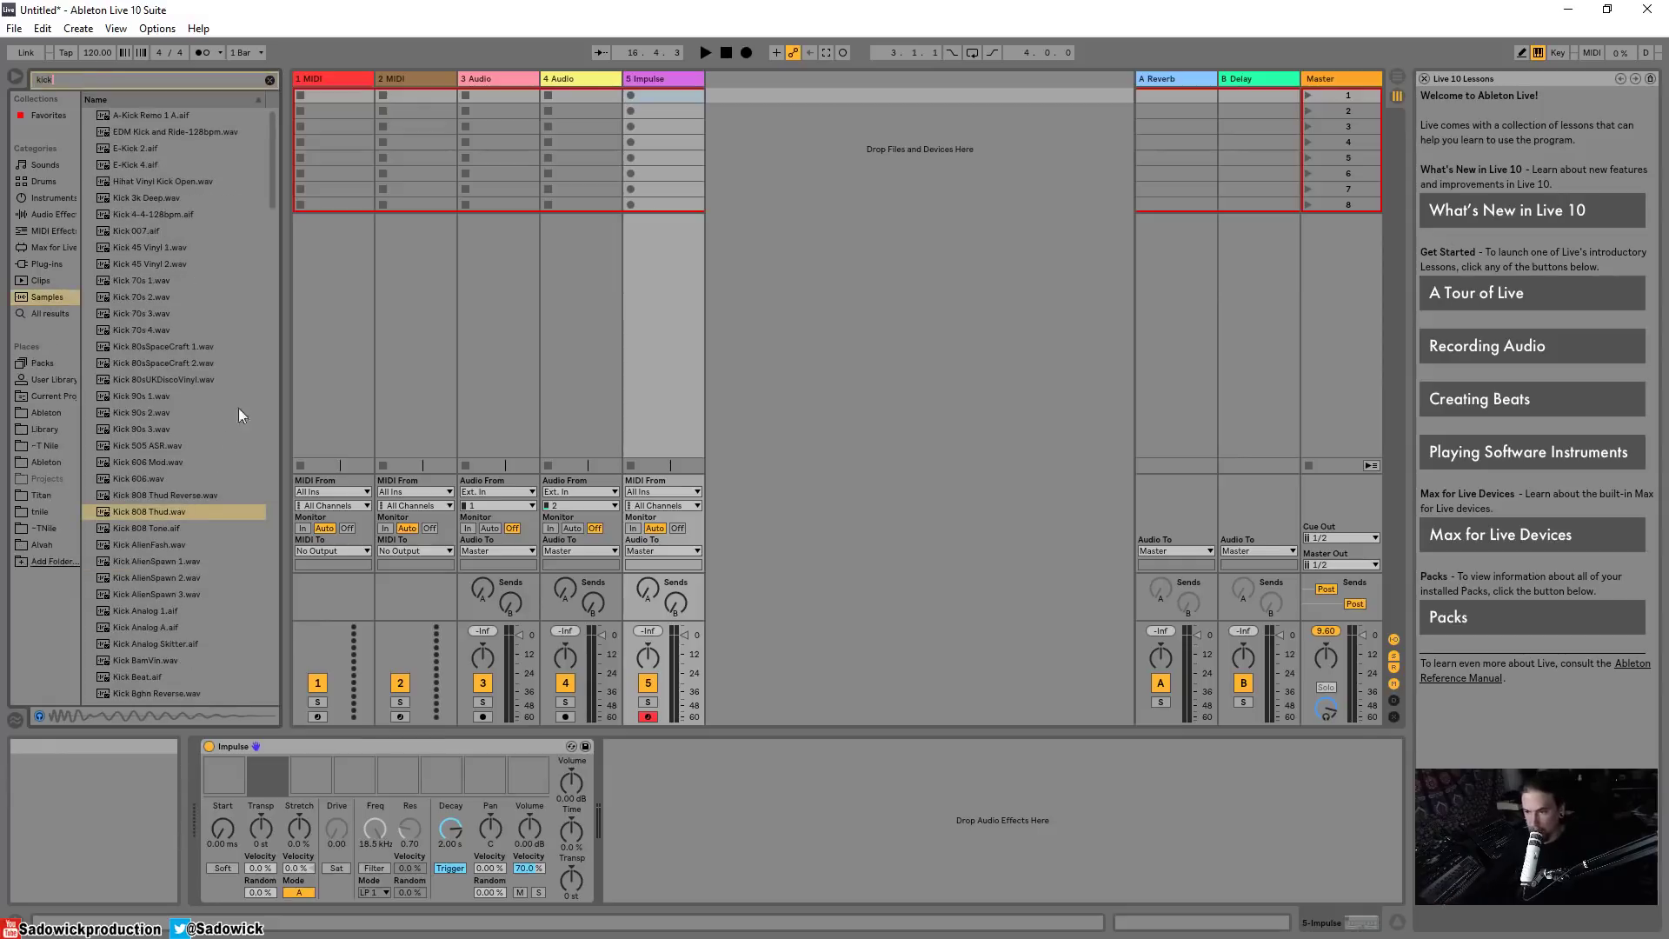
left_click(143, 509)
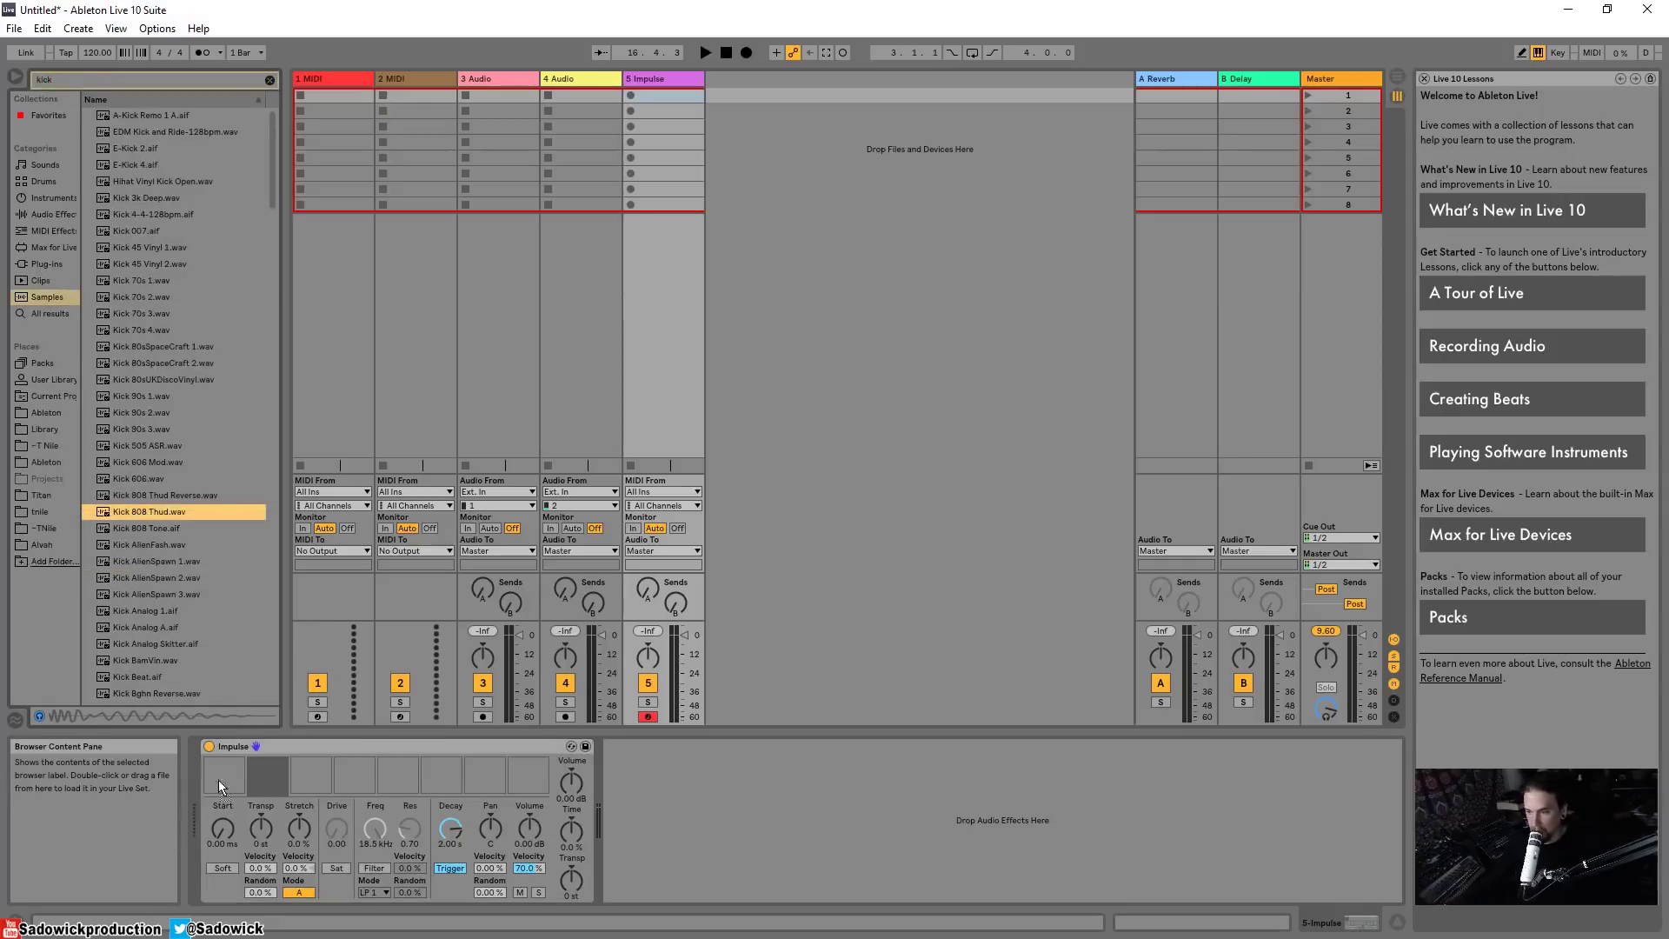
left_click_drag(225, 779, 226, 782)
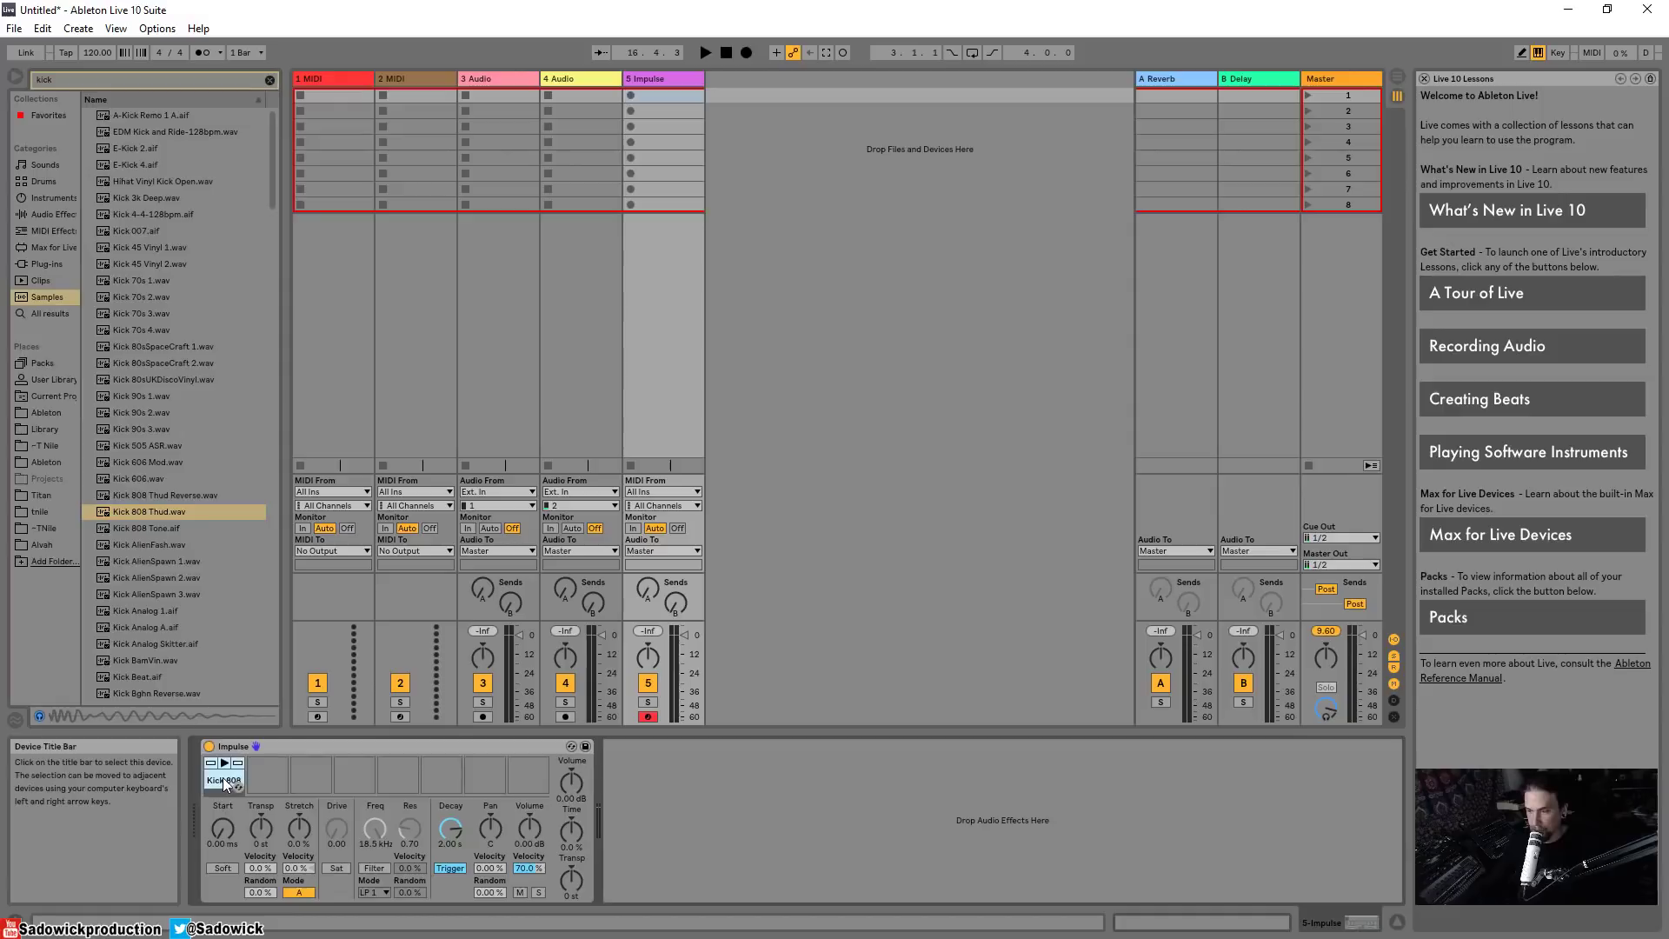
left_click(225, 765)
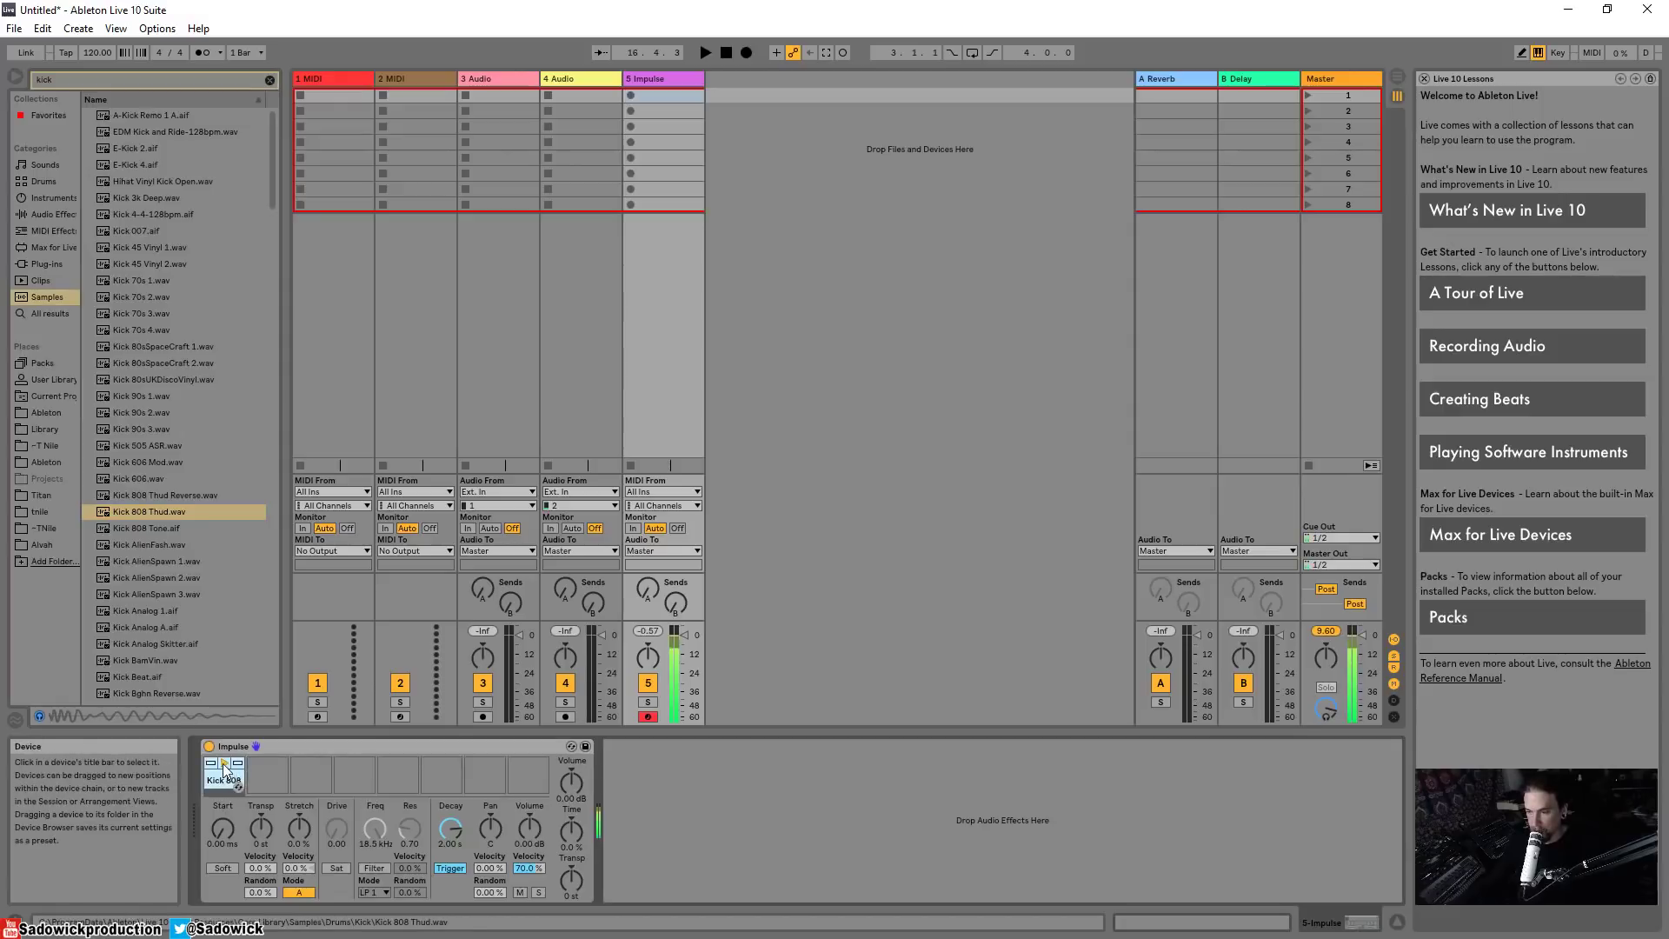
left_click(225, 766)
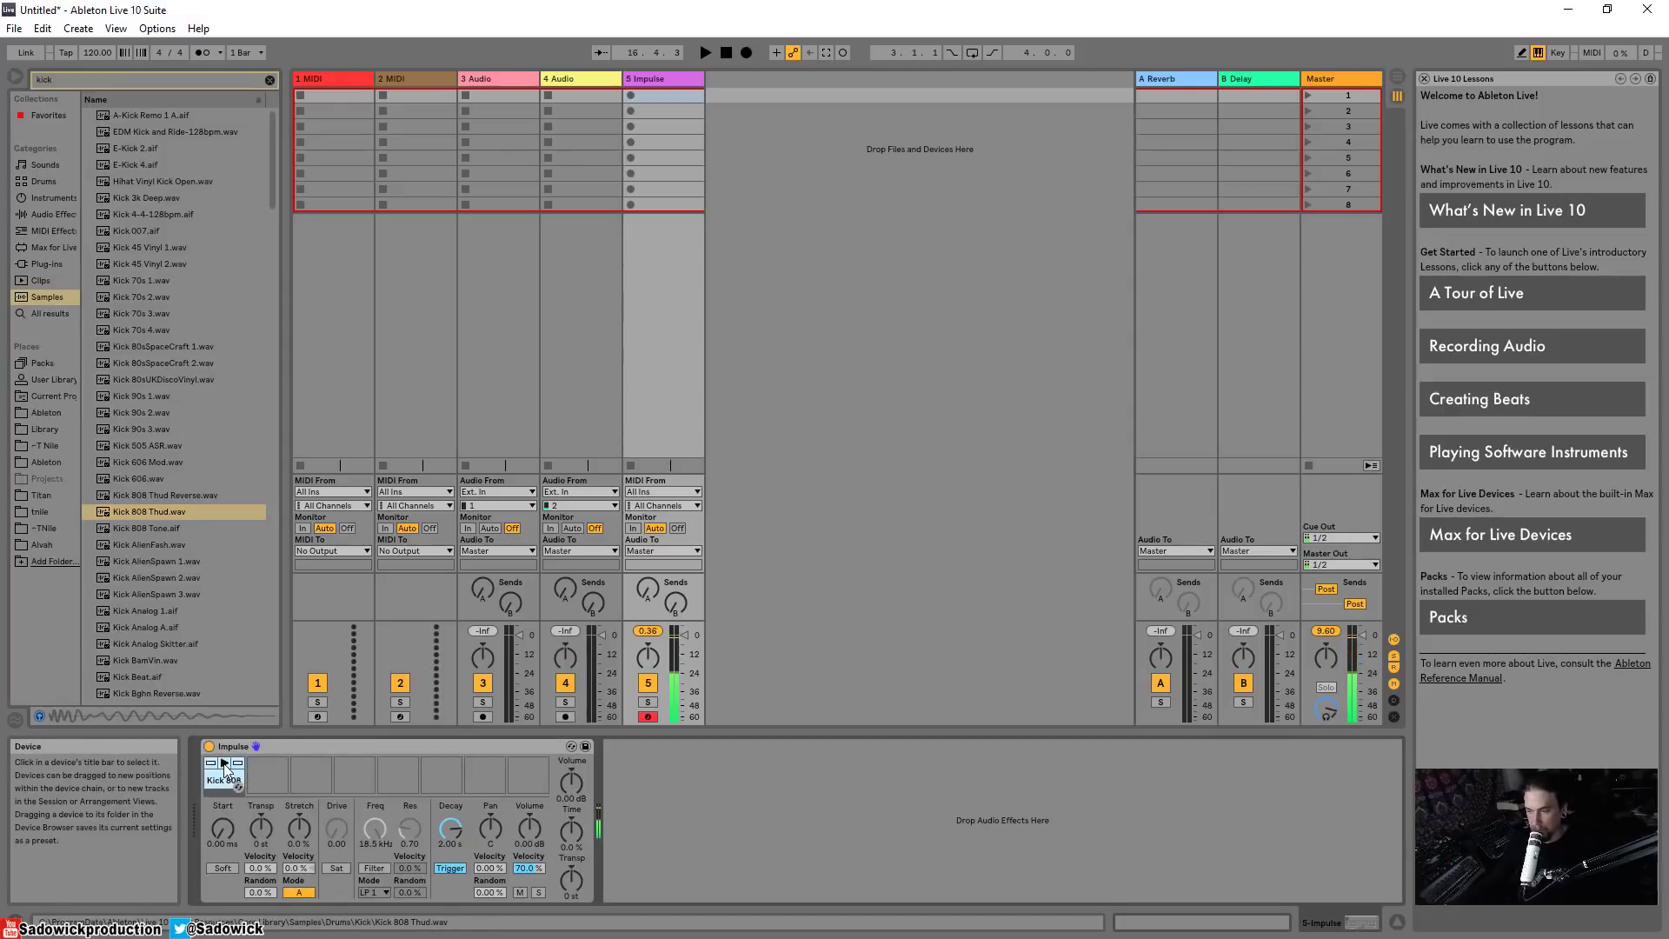
Step: Search for 'snare', load Snare 70s MPC 3 into slot 2 and audition the kick and snare
left_click(142, 81)
type("snare")
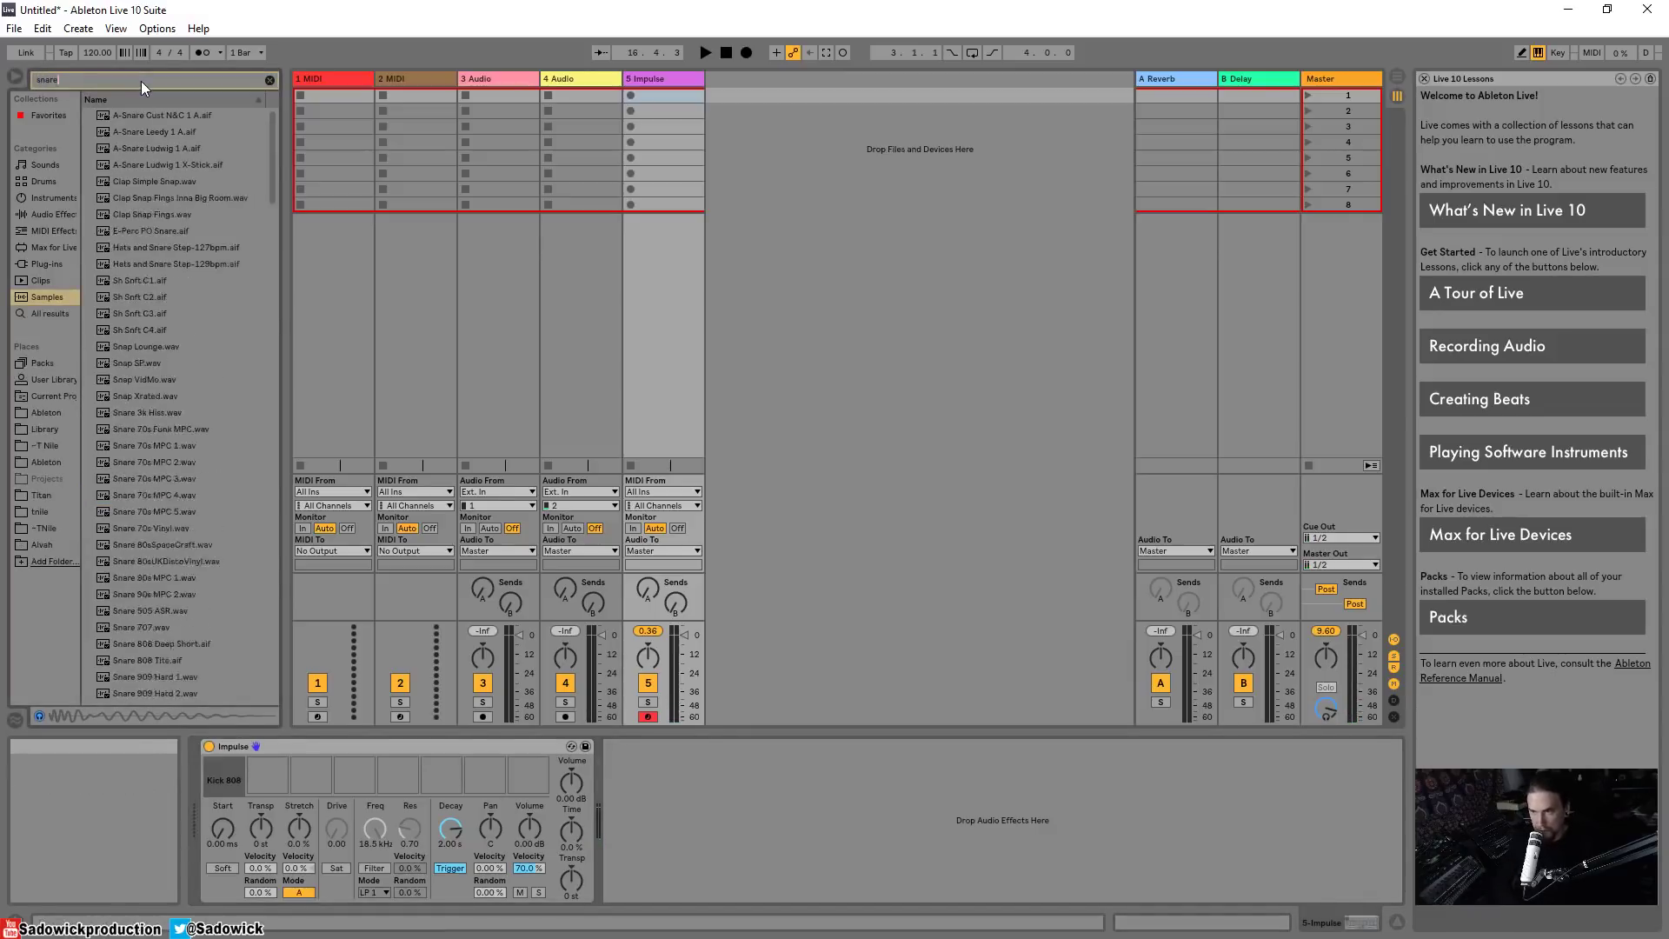
left_click(180, 297)
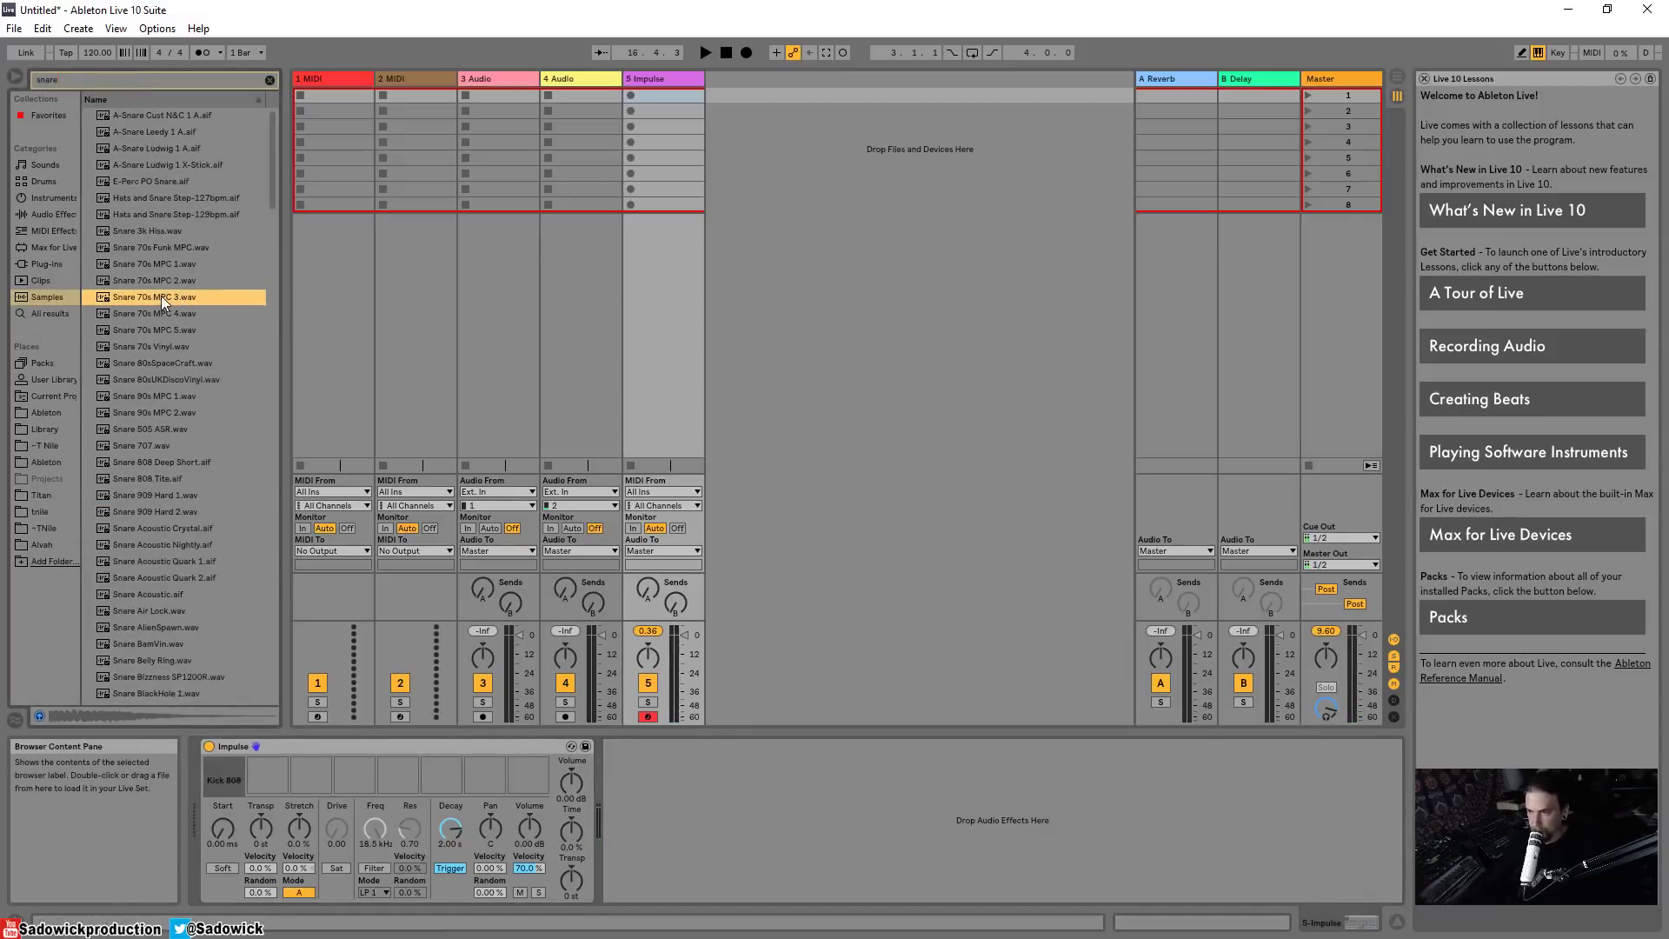
left_click_drag(160, 296, 266, 764)
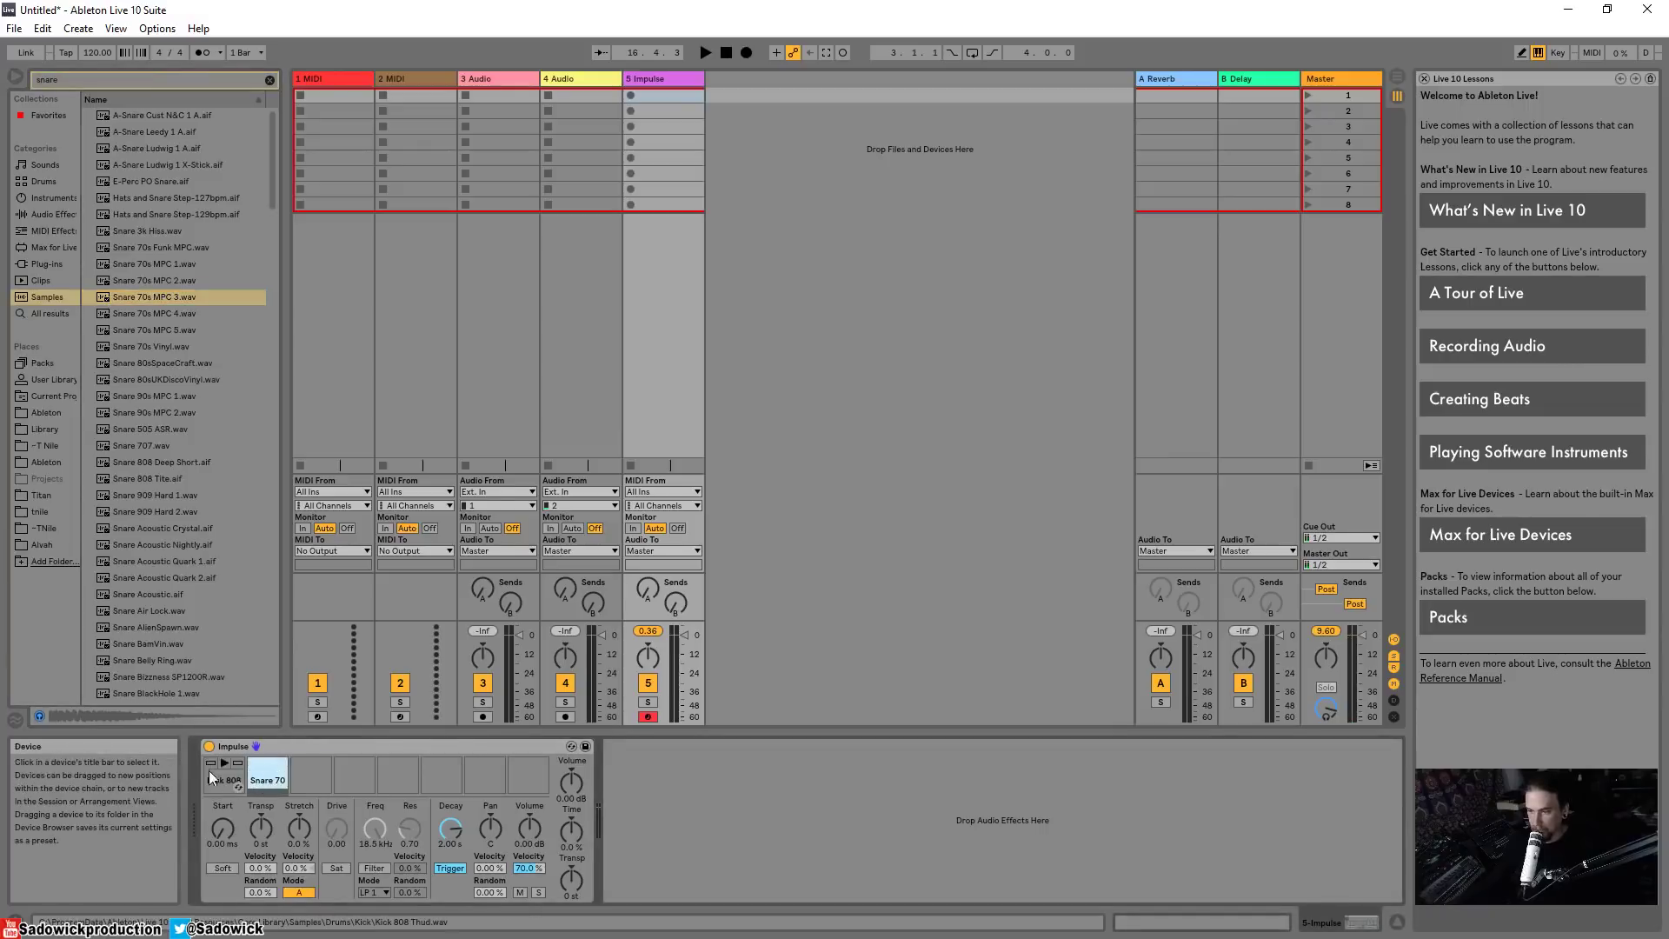
left_click(223, 764)
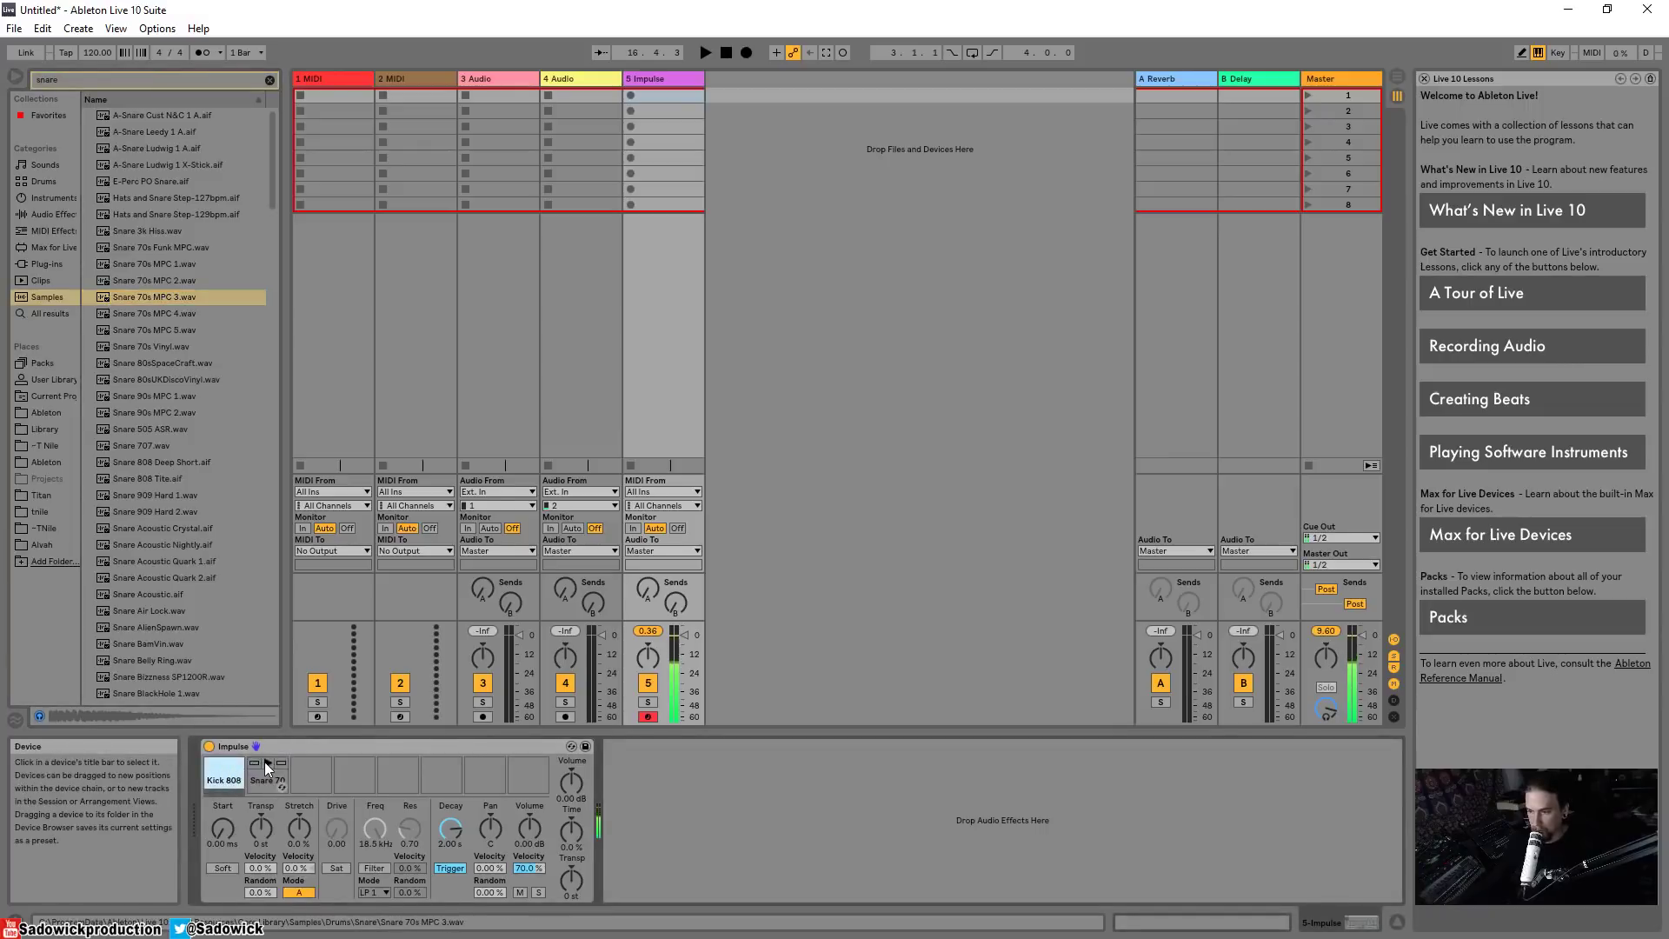
left_click(224, 761)
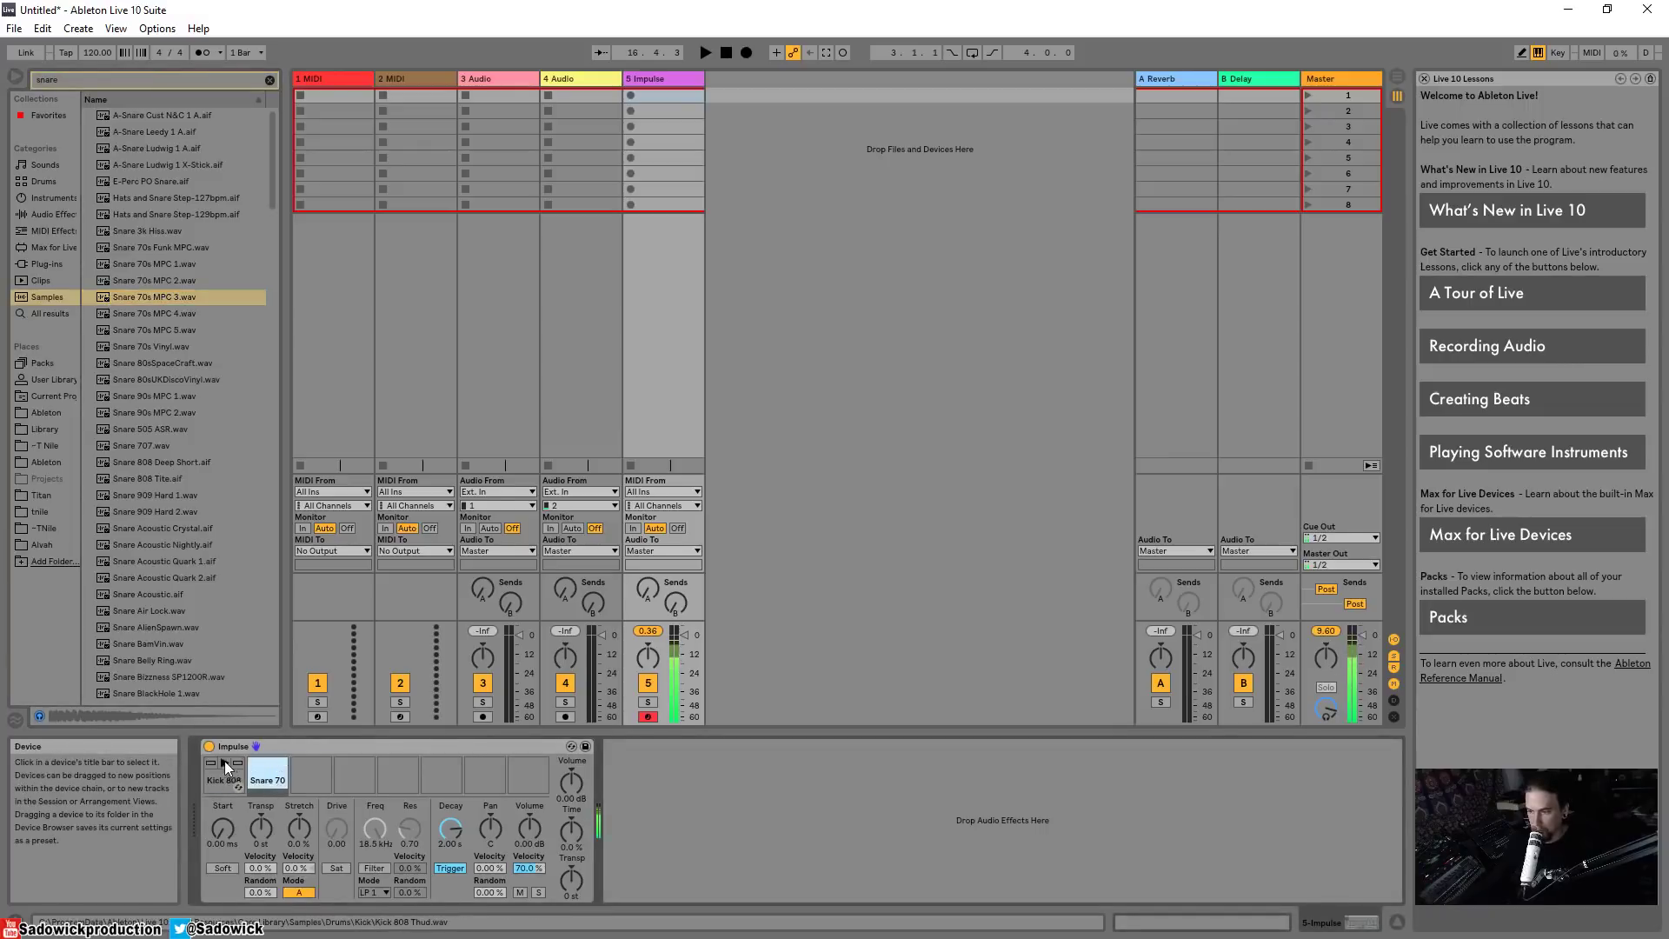
left_click(267, 772)
left_click(1363, 637)
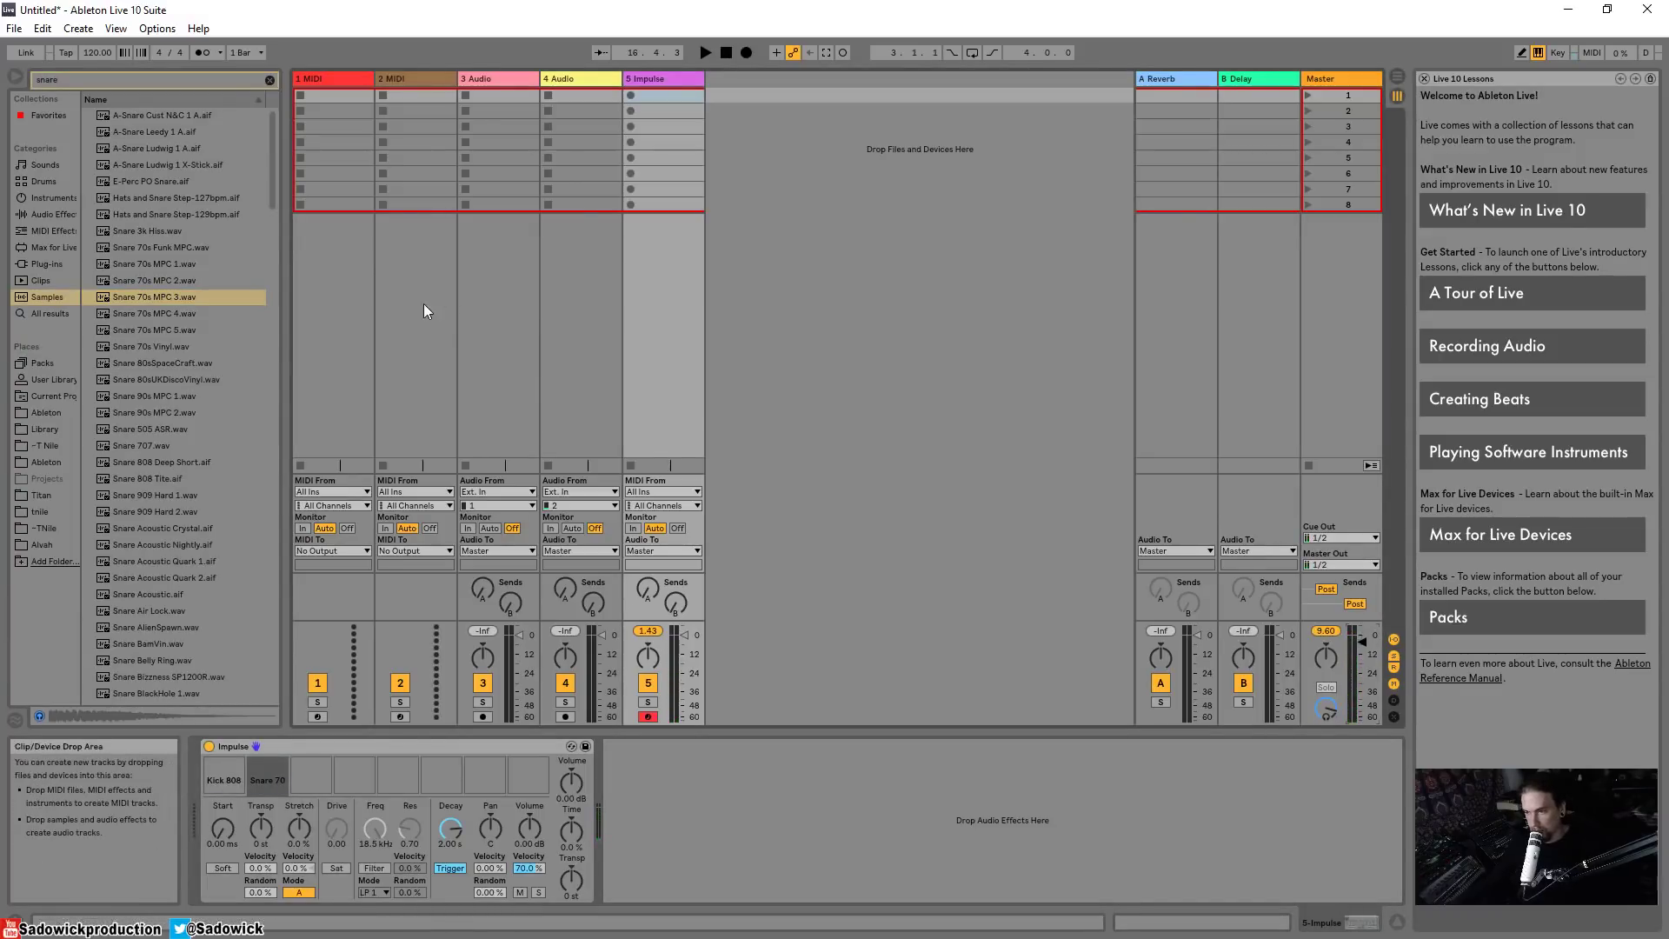
Step: Search for 'hat' and load A-HiHat 2 Closed B into slot 3
left_click(125, 74)
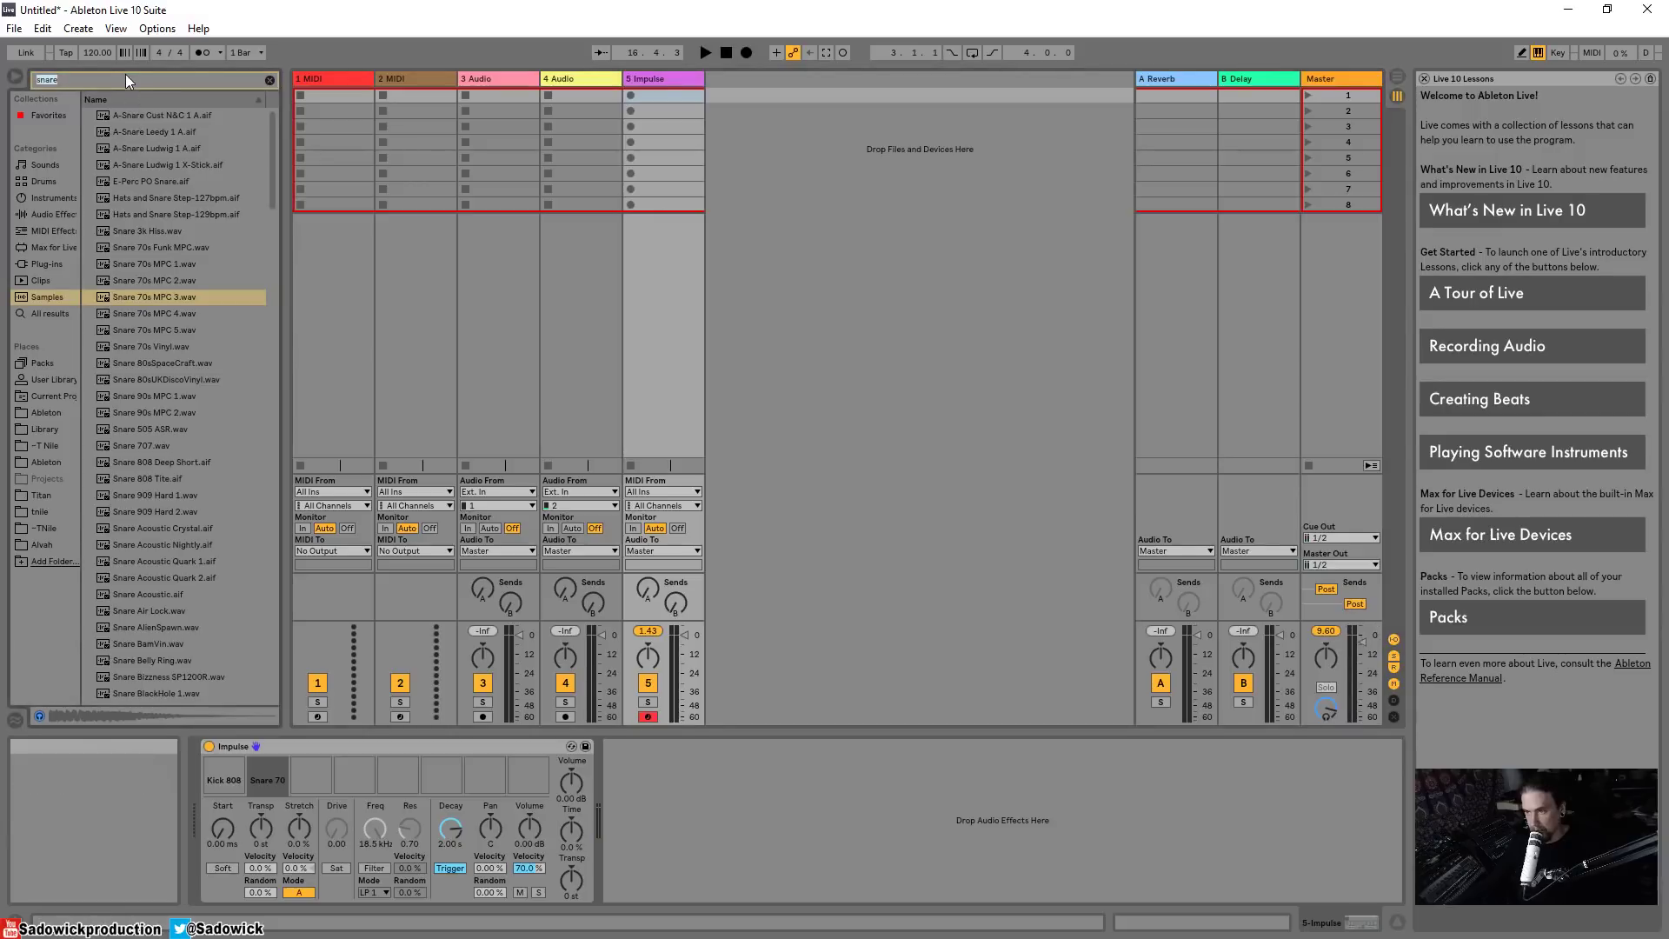
type("hat")
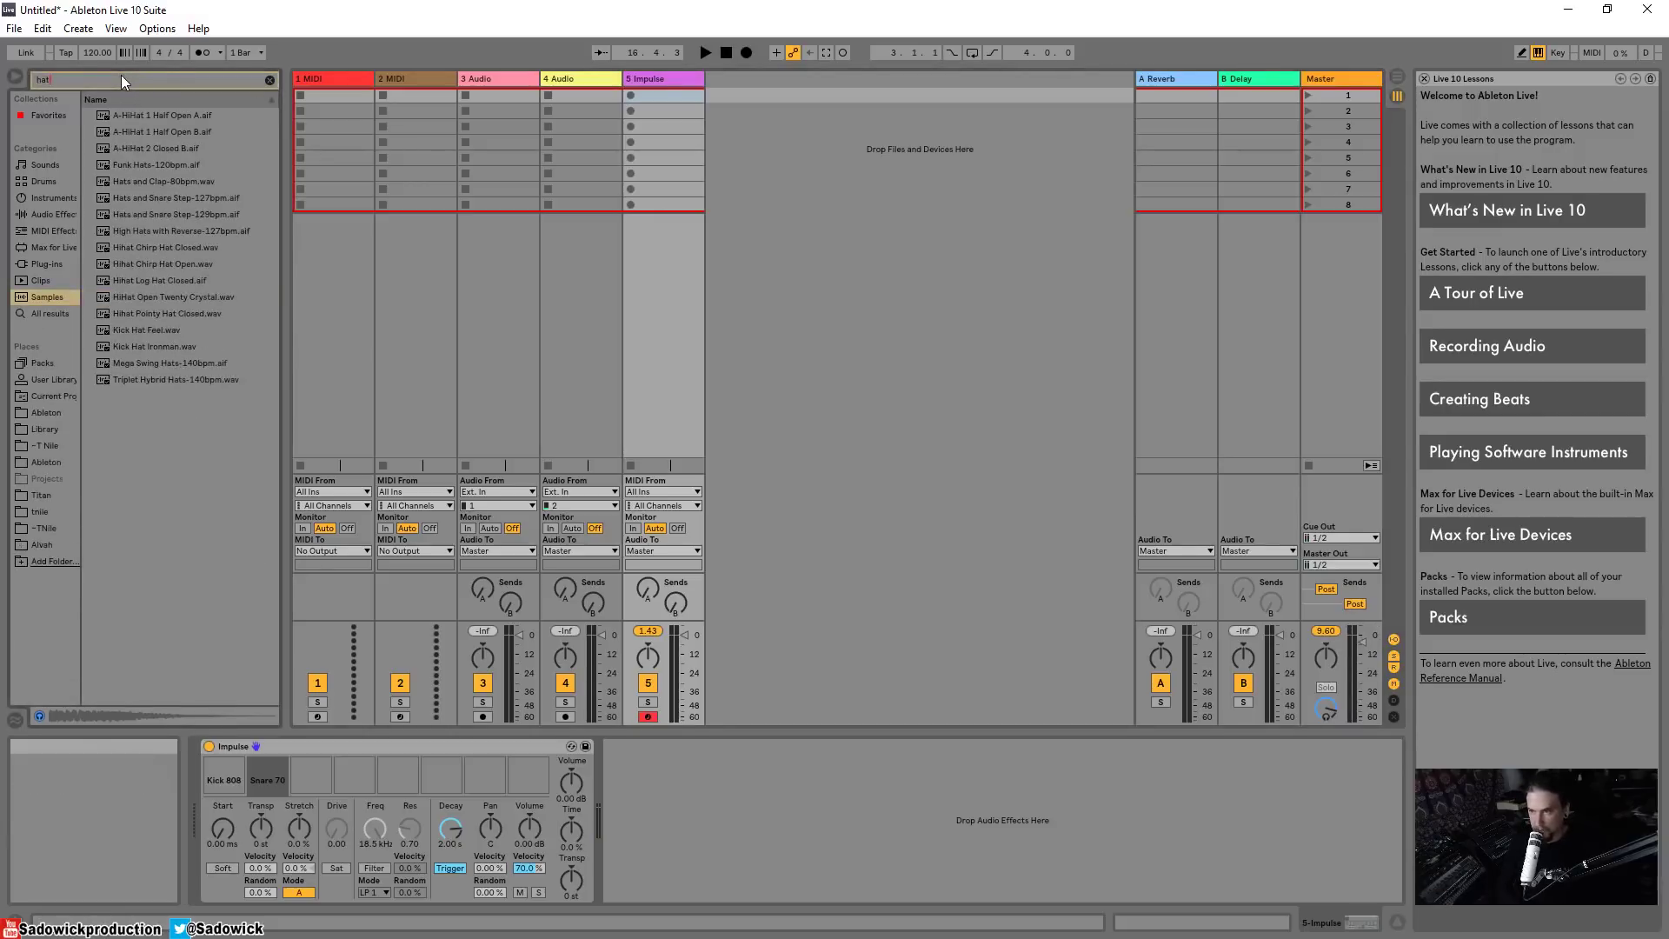
left_click(171, 119)
left_click(171, 150)
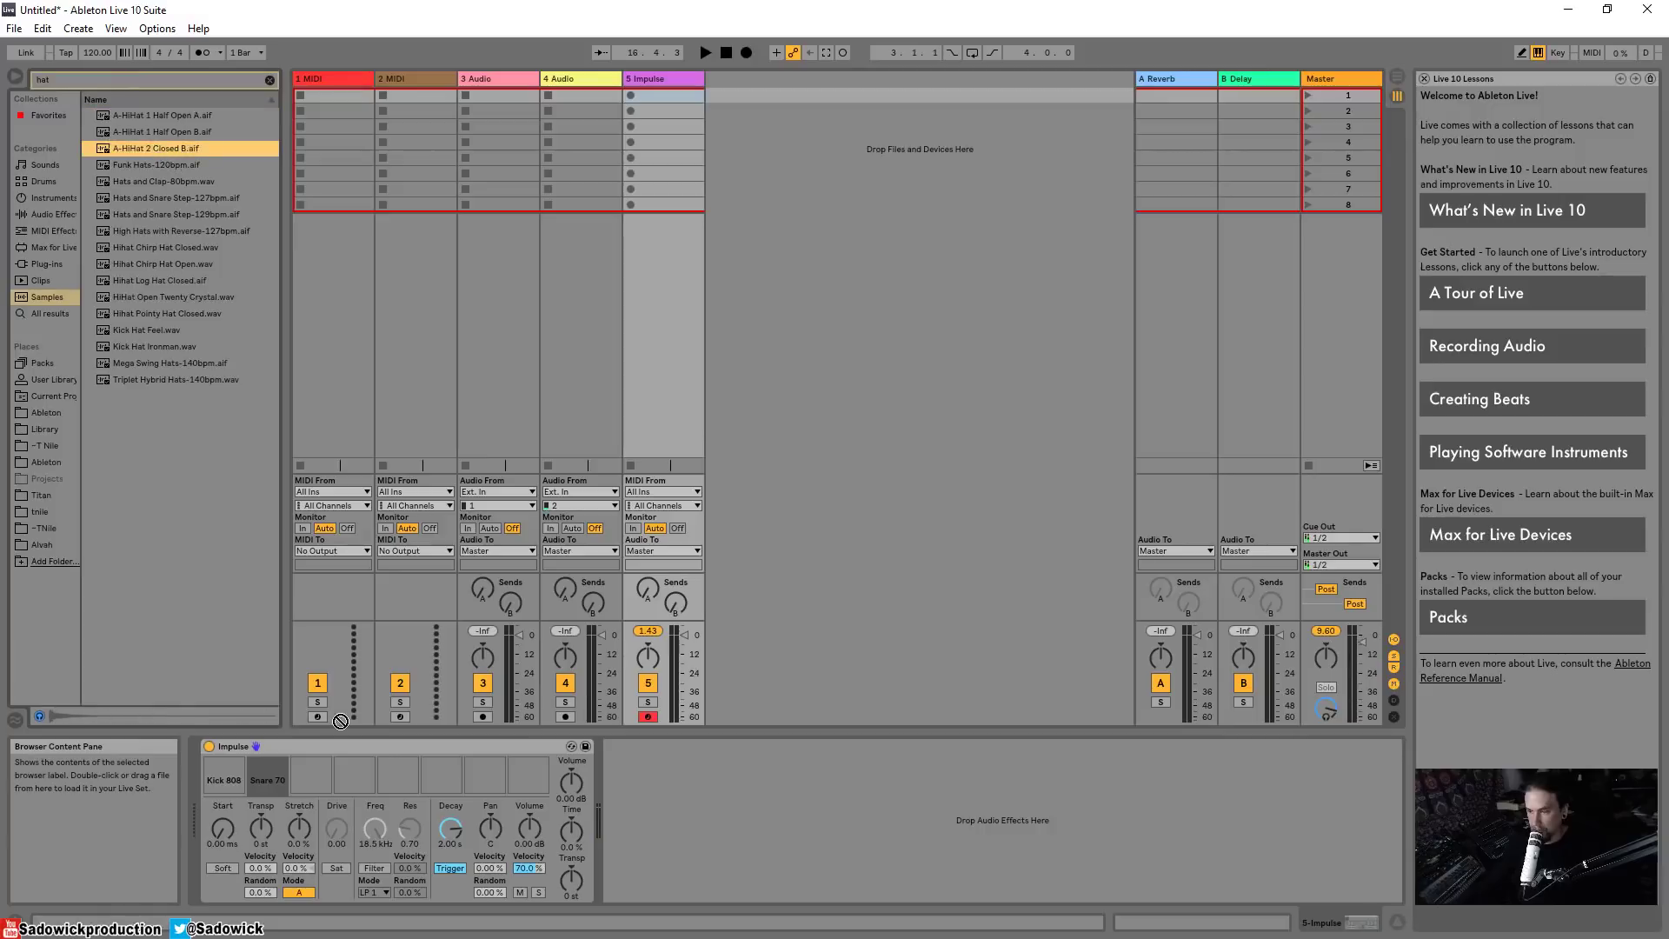
left_click_drag(316, 770, 315, 770)
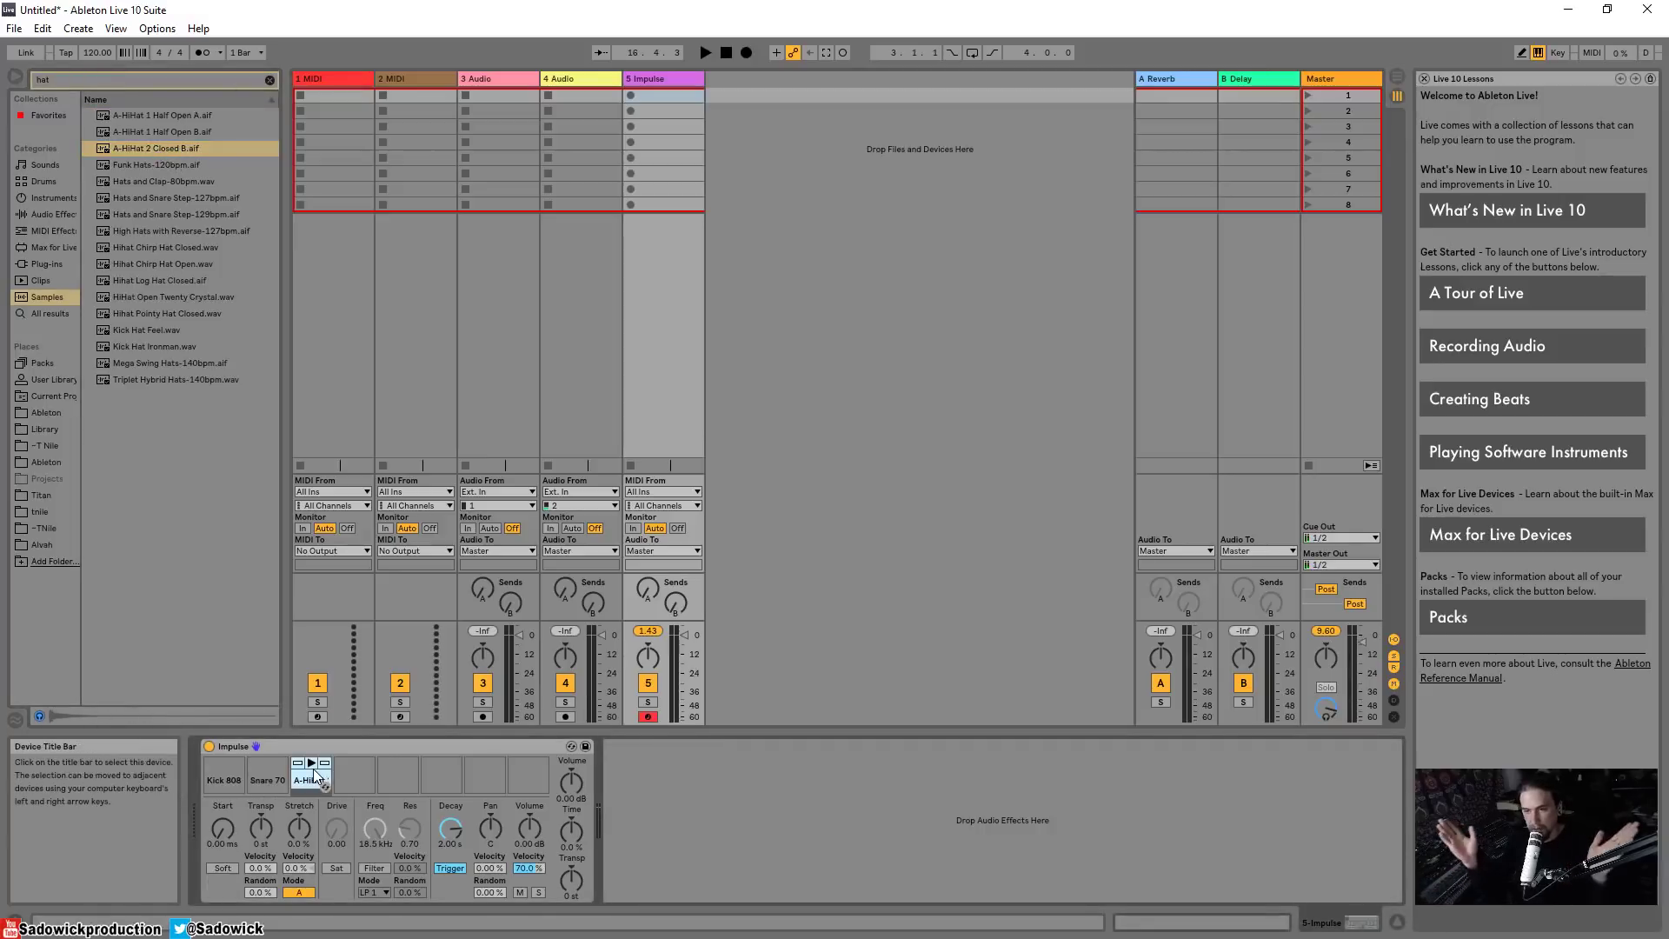
Step: Move the kick slot's sample start to 11.1 ms, audition it, then reset it to 0.00 ms
left_click(223, 783)
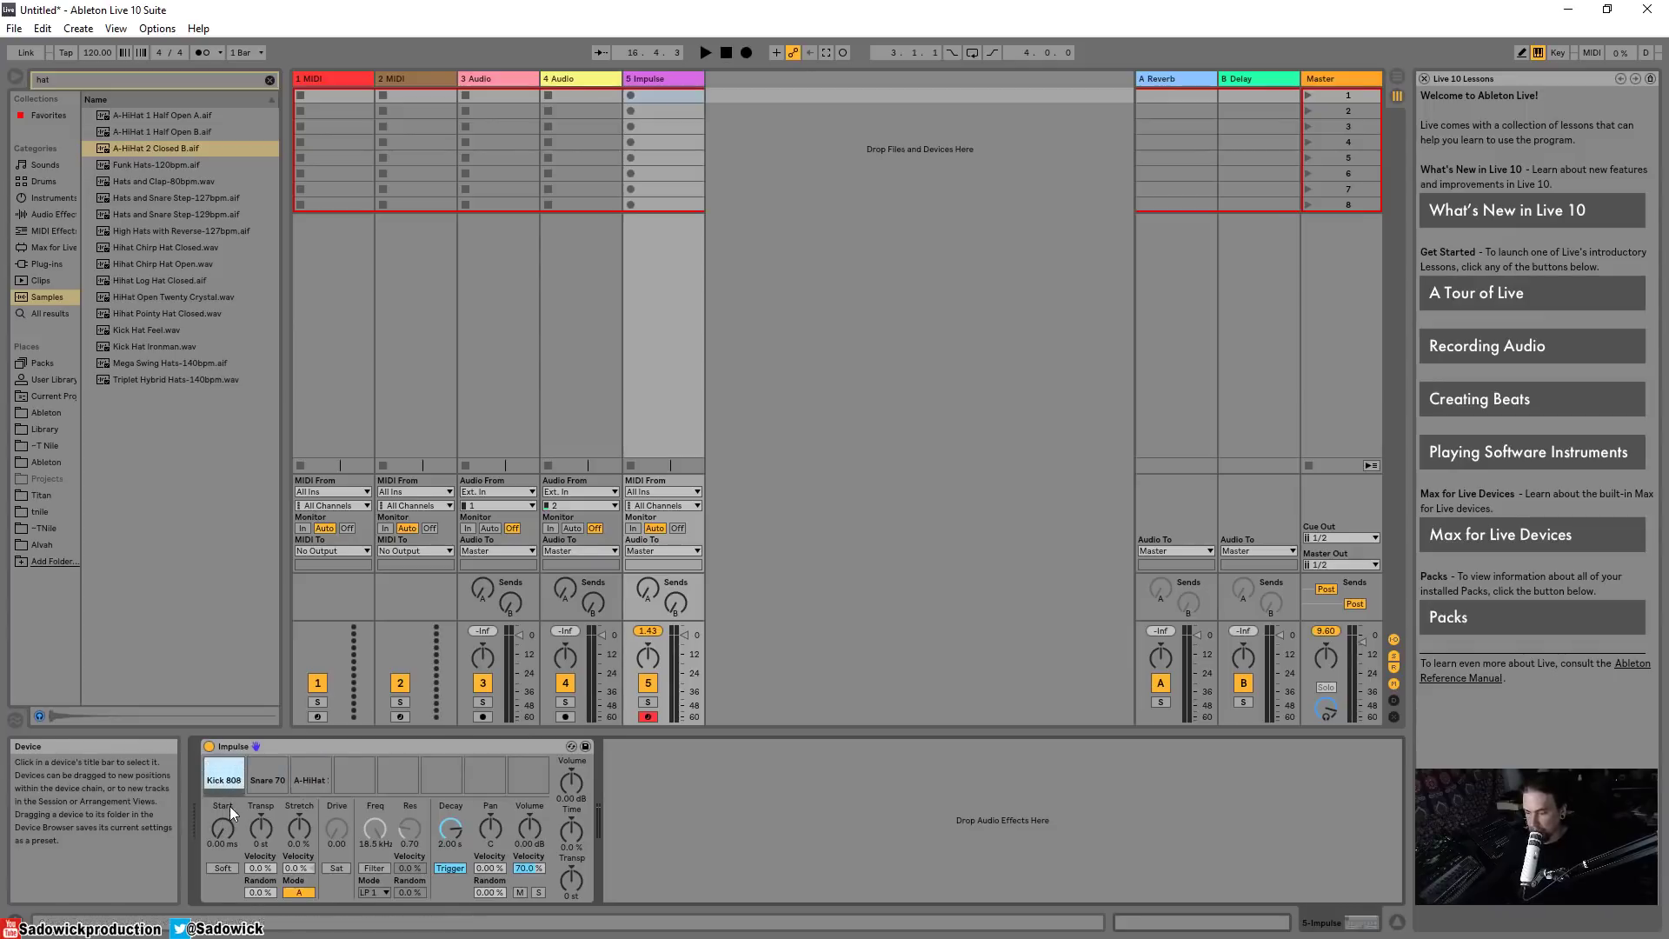
left_click_drag(224, 836, 224, 830)
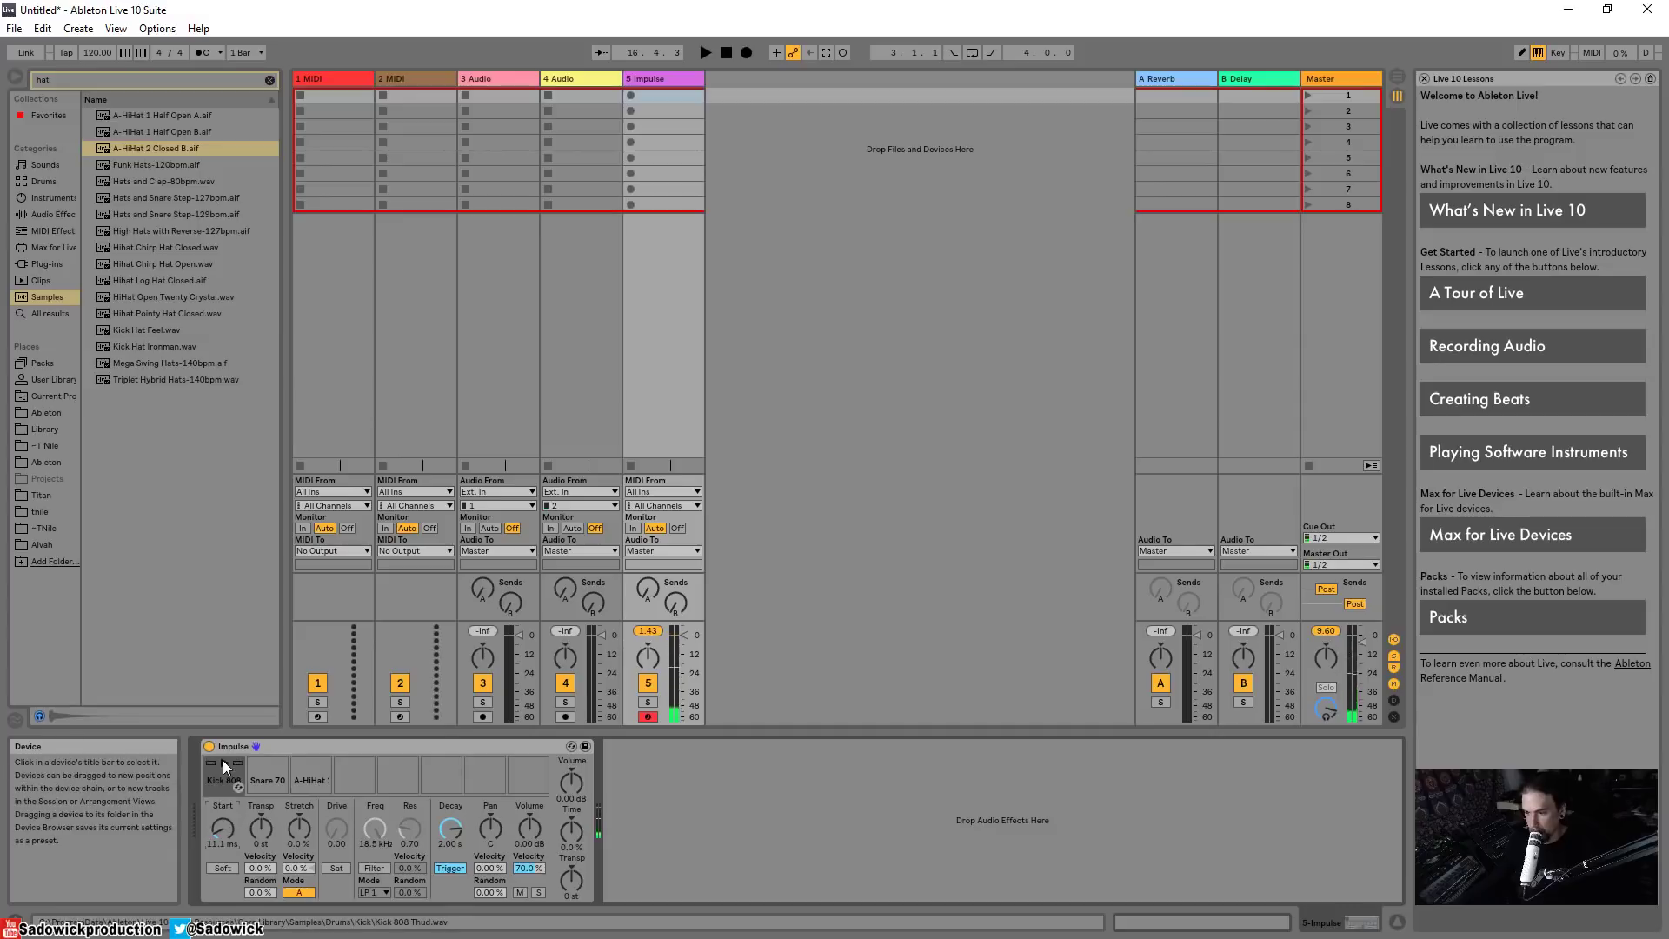
left_click(221, 822)
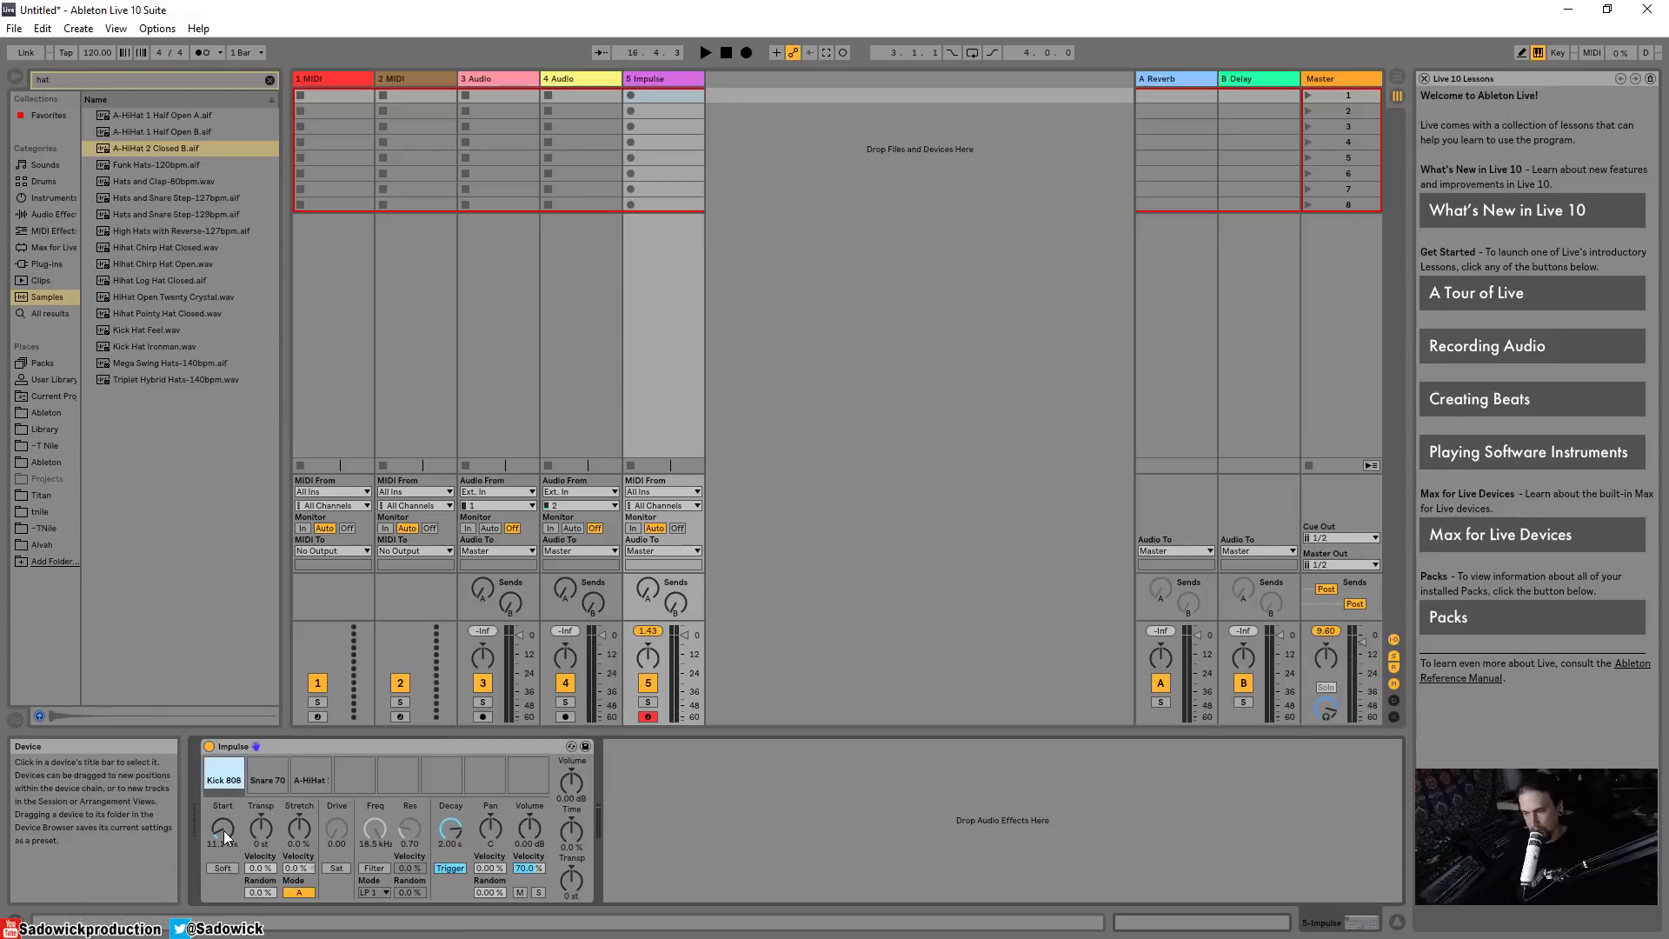
left_click_drag(223, 831, 223, 861)
mouse_move(223, 793)
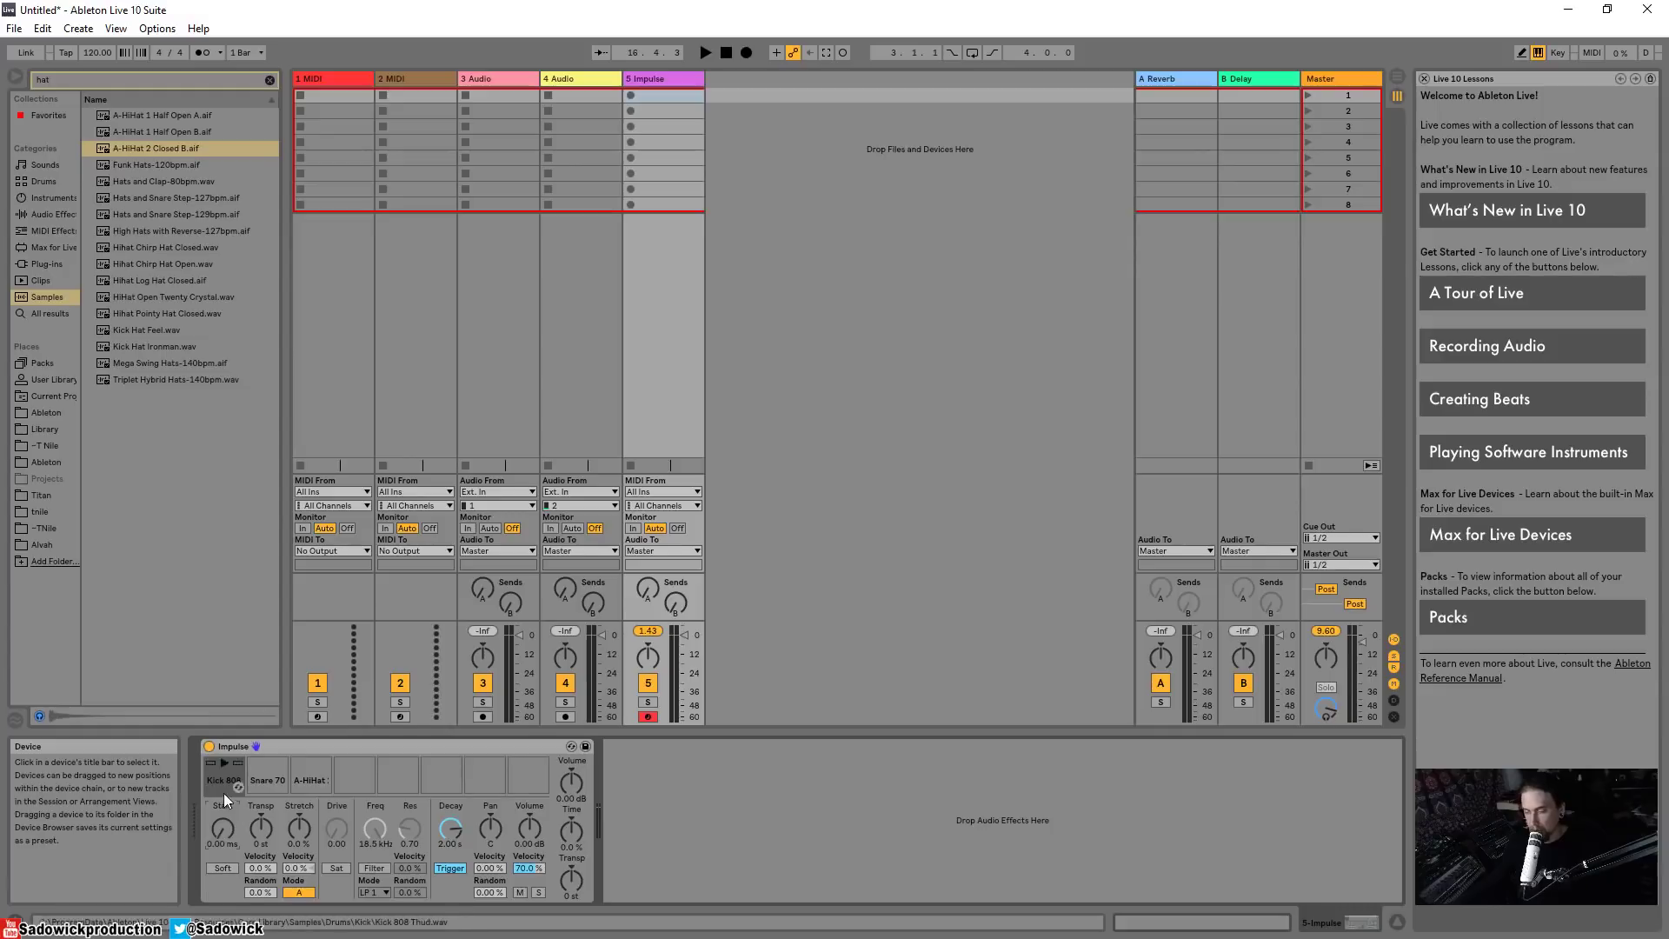
Step: Create a MIDI clip, enlarge the note editor, draw kicks at 1.1 and 1.2.3, and play
double_click(659, 96)
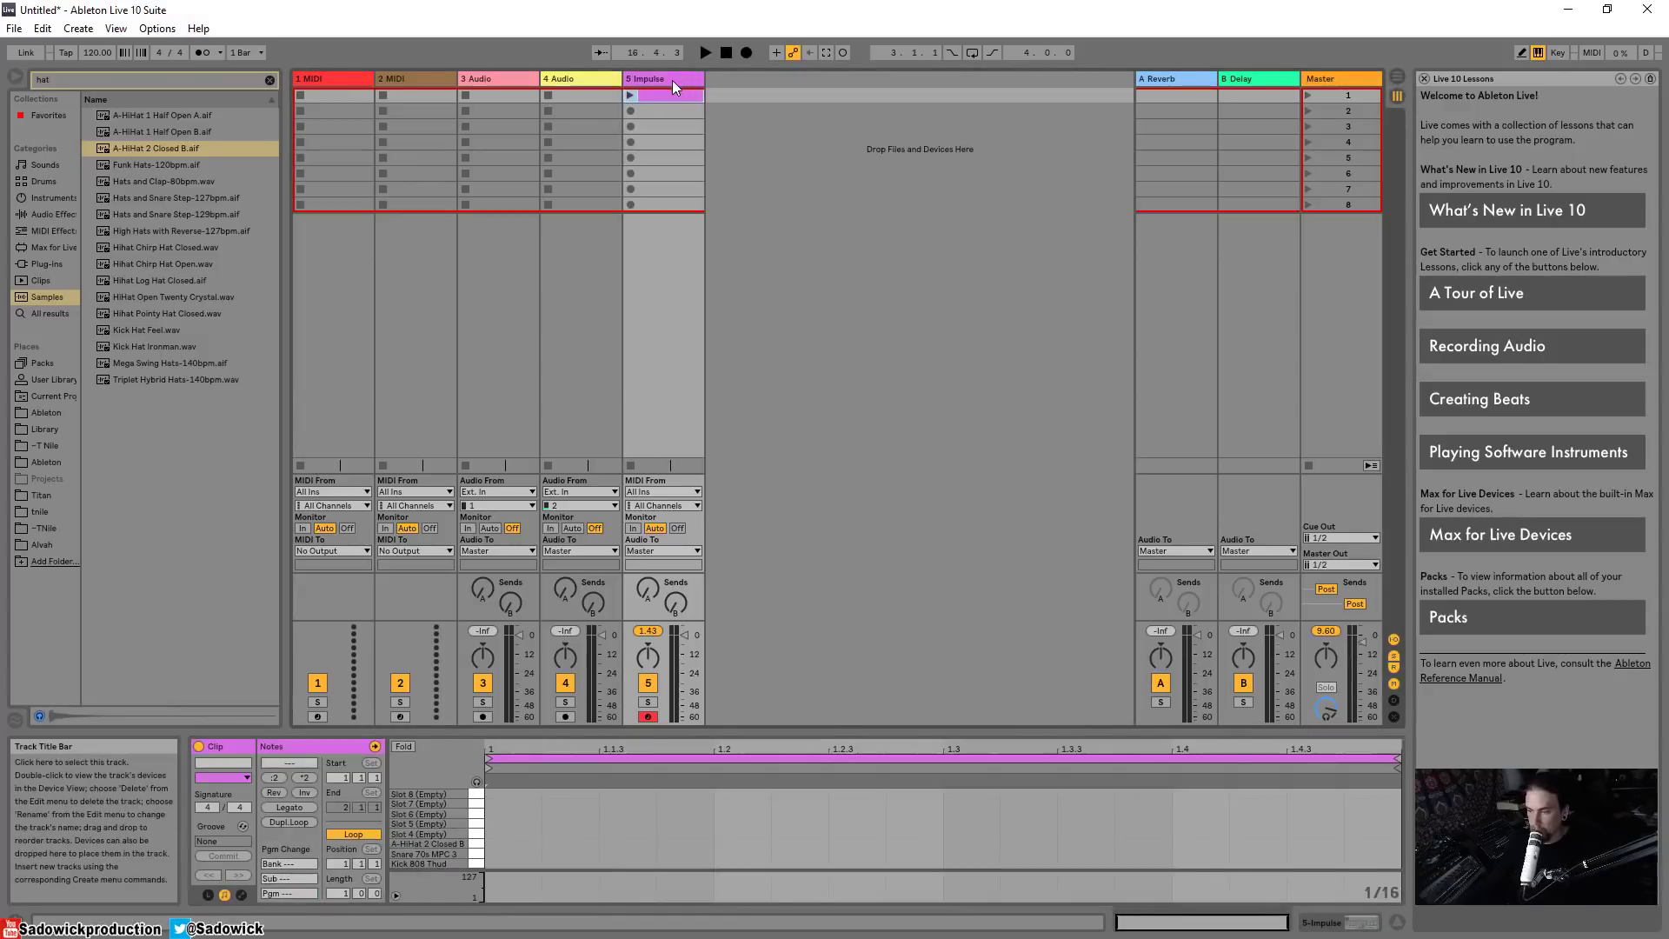
left_click_drag(600, 729, 600, 567)
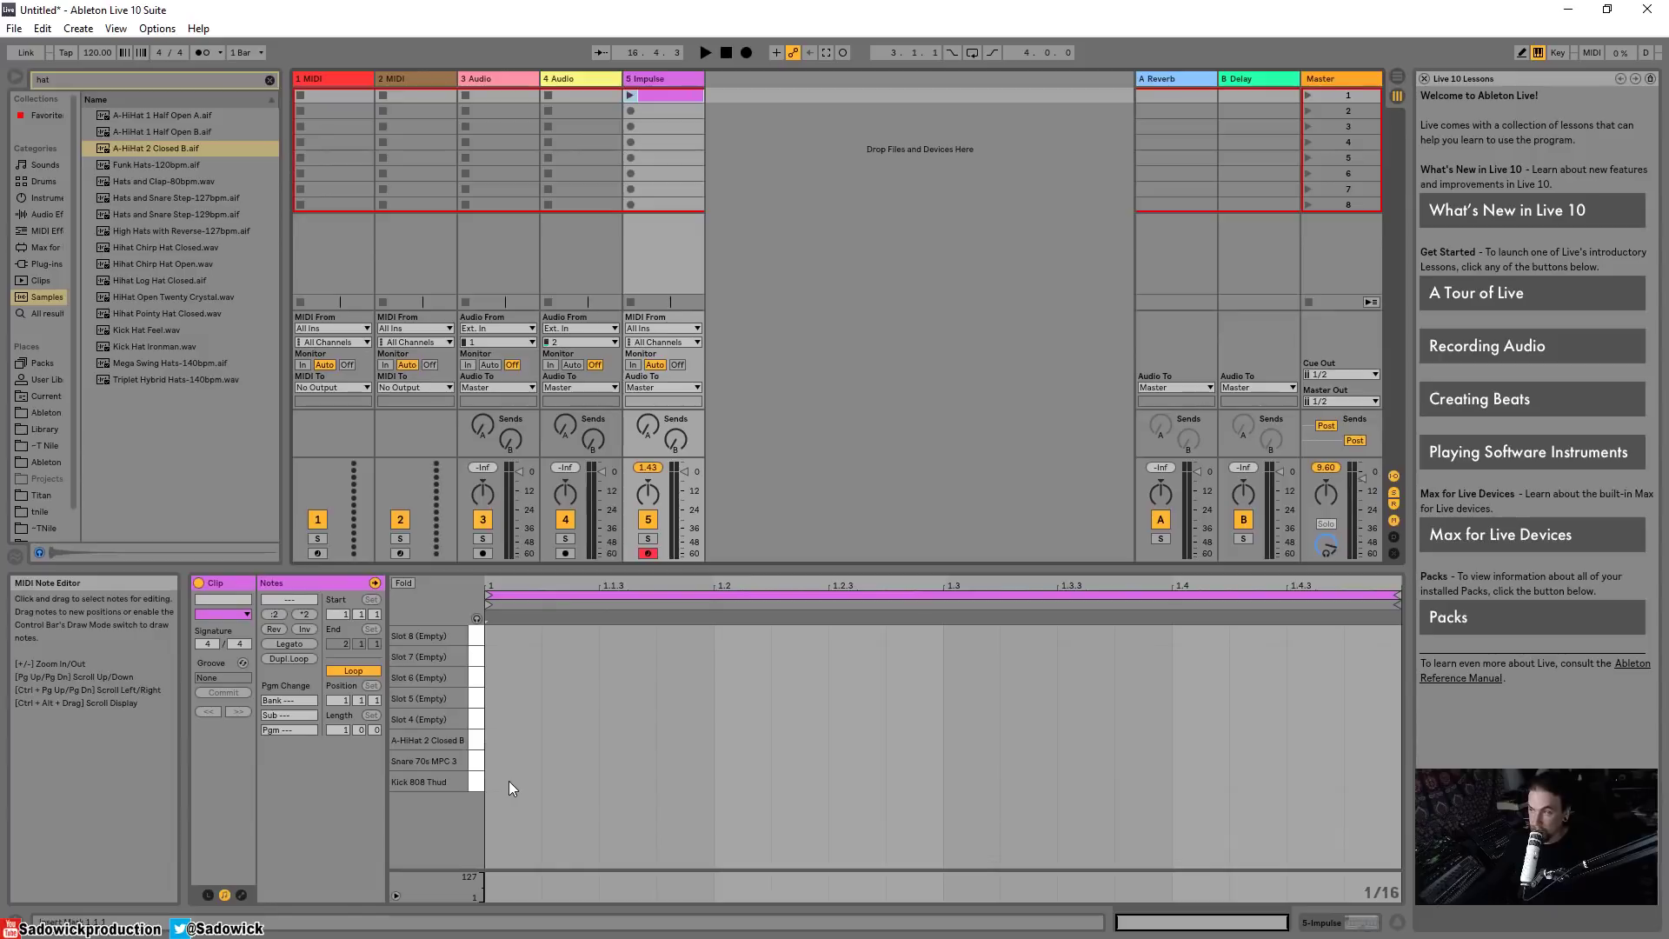
key("b")
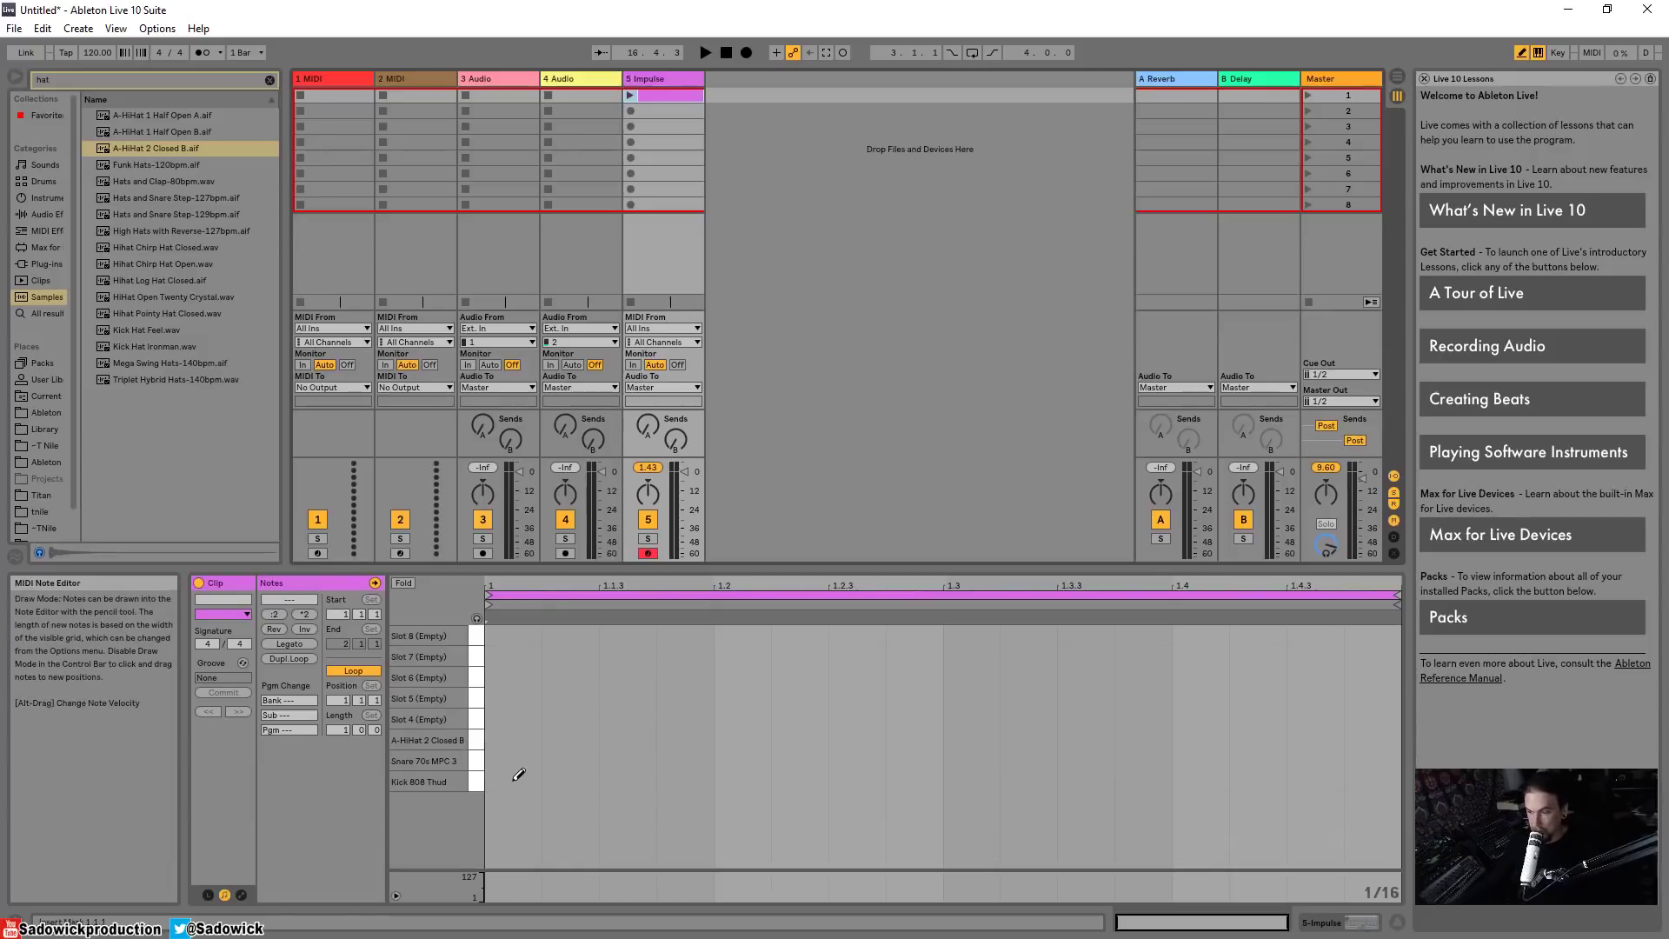
left_click(509, 781)
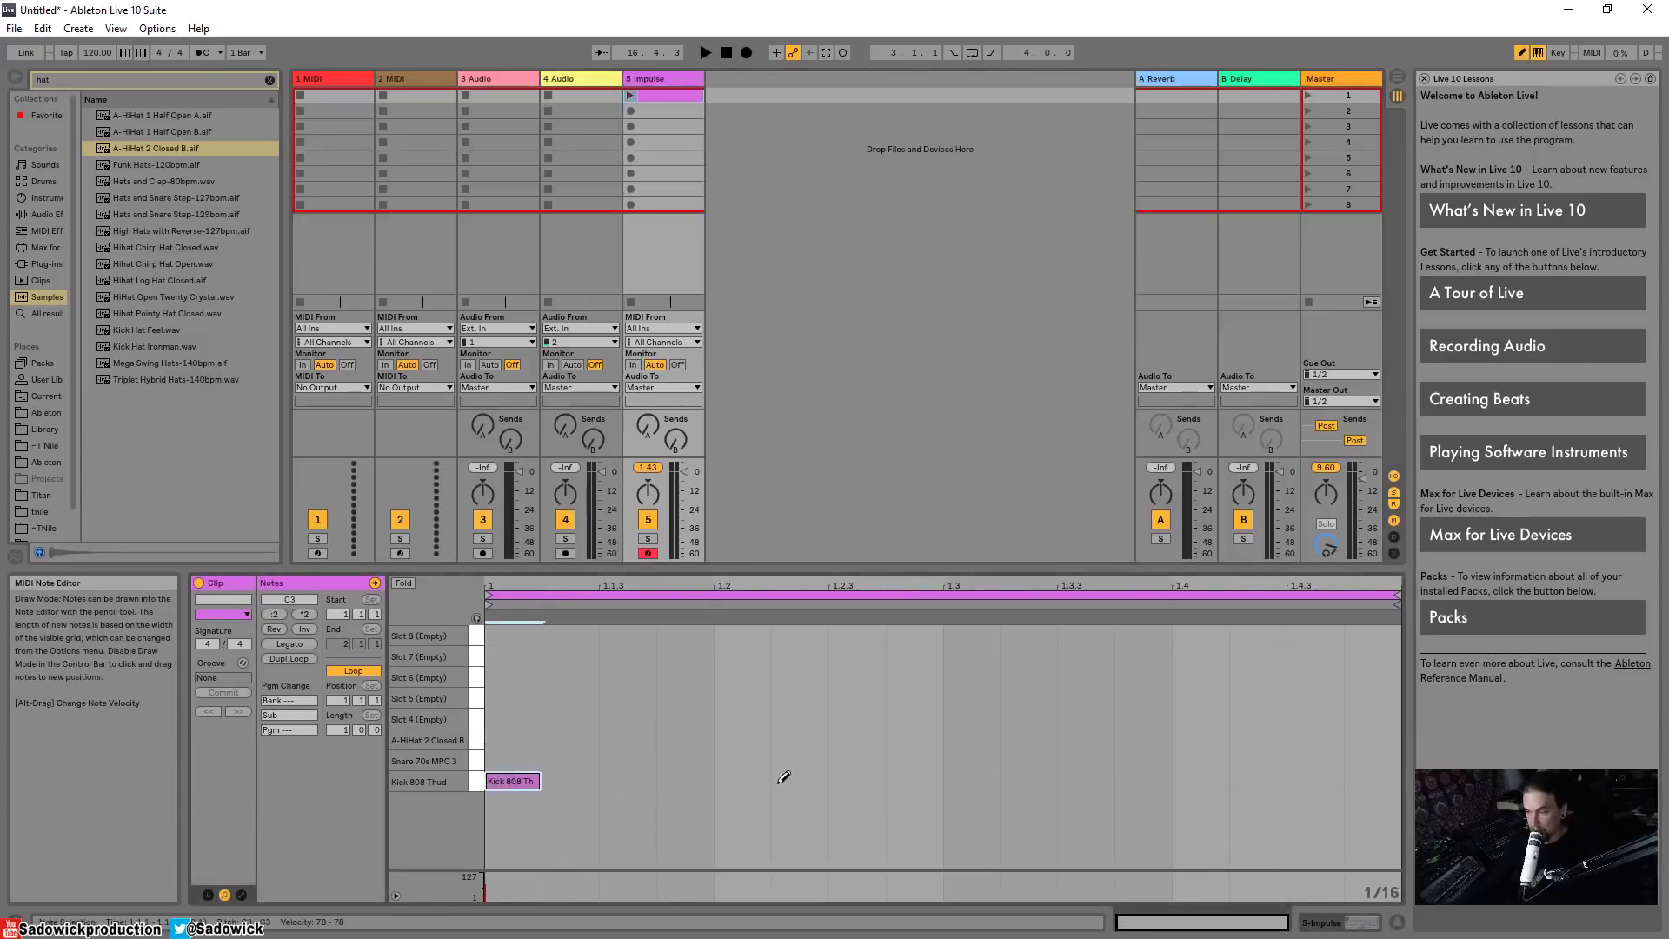
left_click(853, 781)
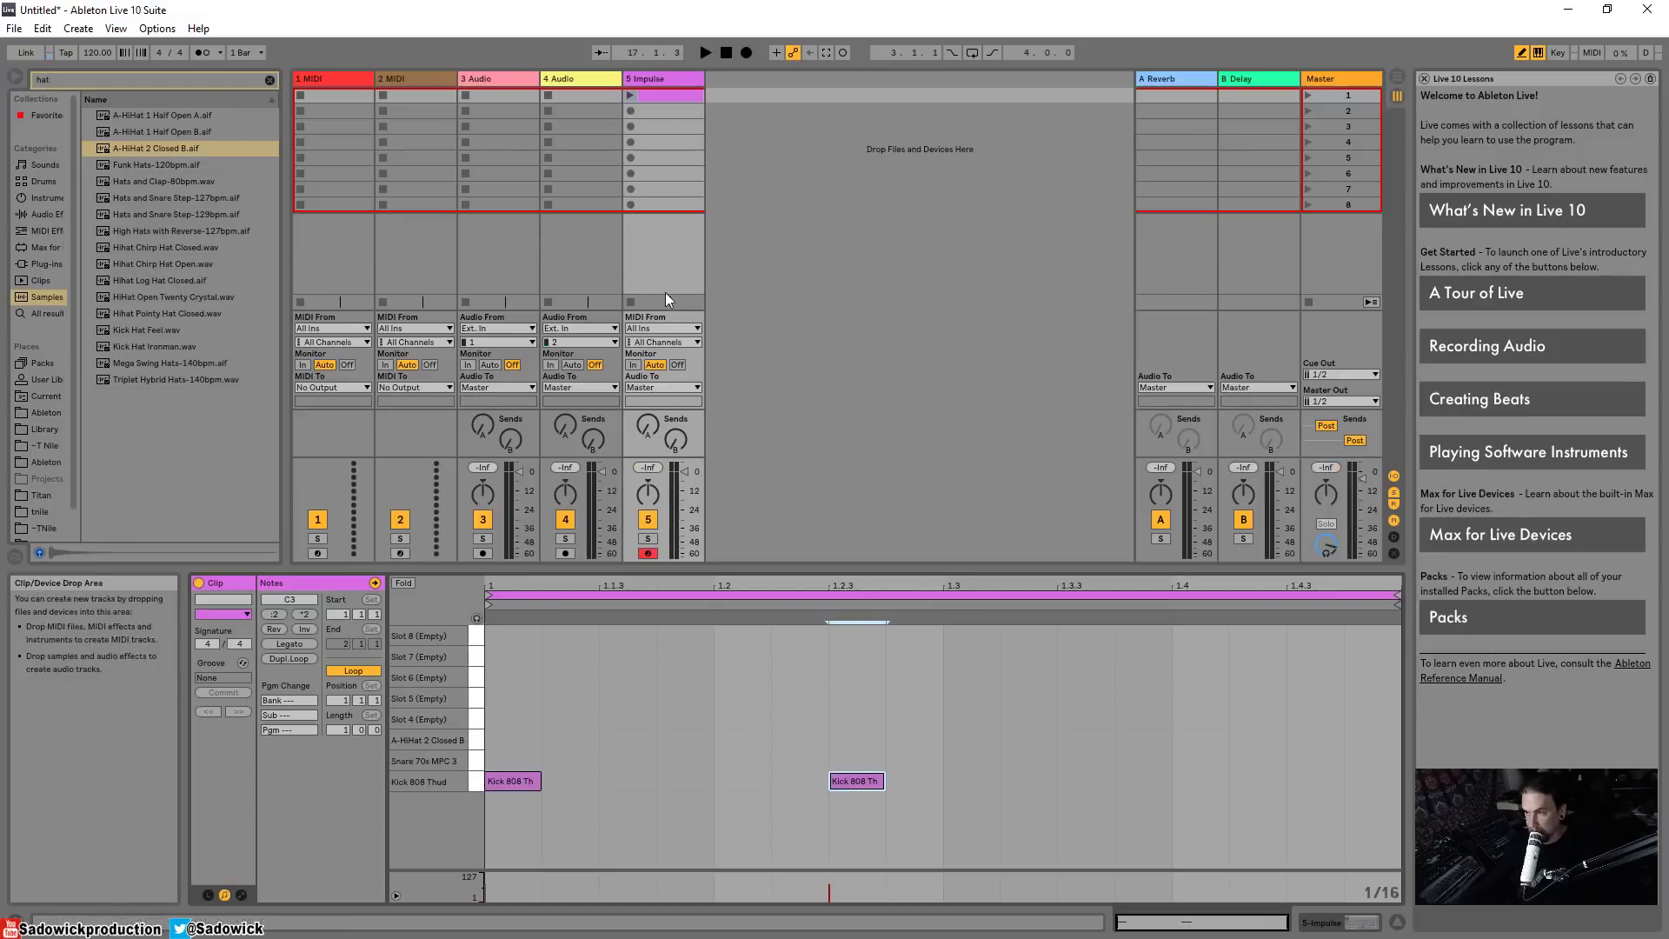
left_click(628, 95)
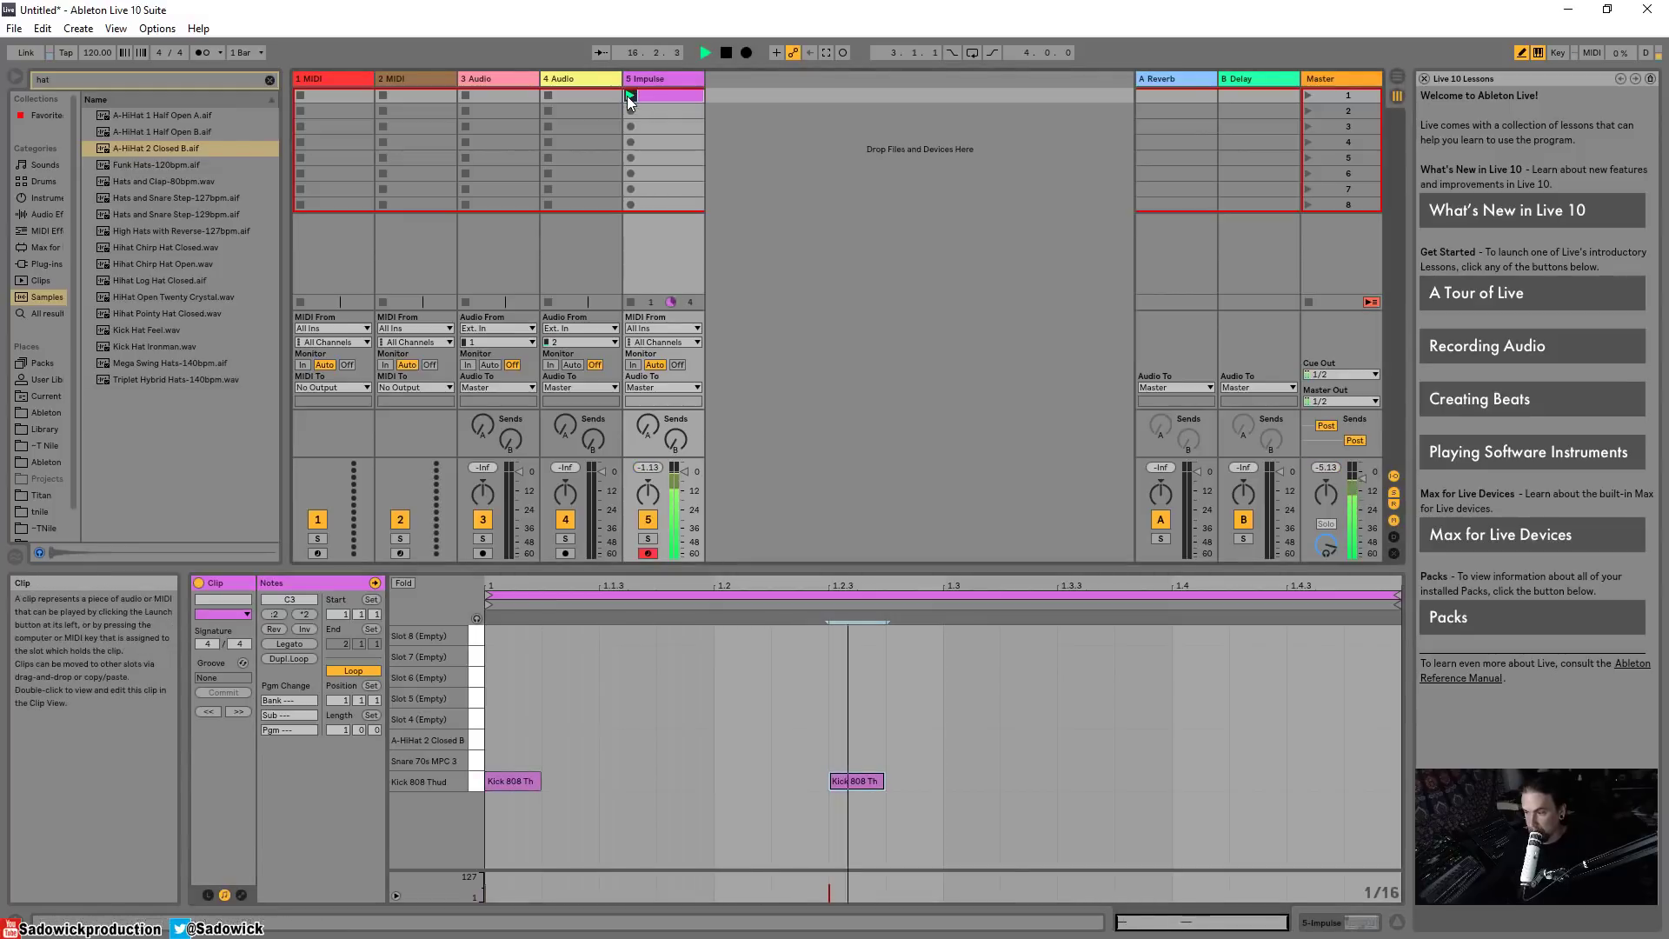
Step: Draw snares at 1.2 and 1.3.3 and kicks at 1.4 and 1.4.3
left_click(735, 761)
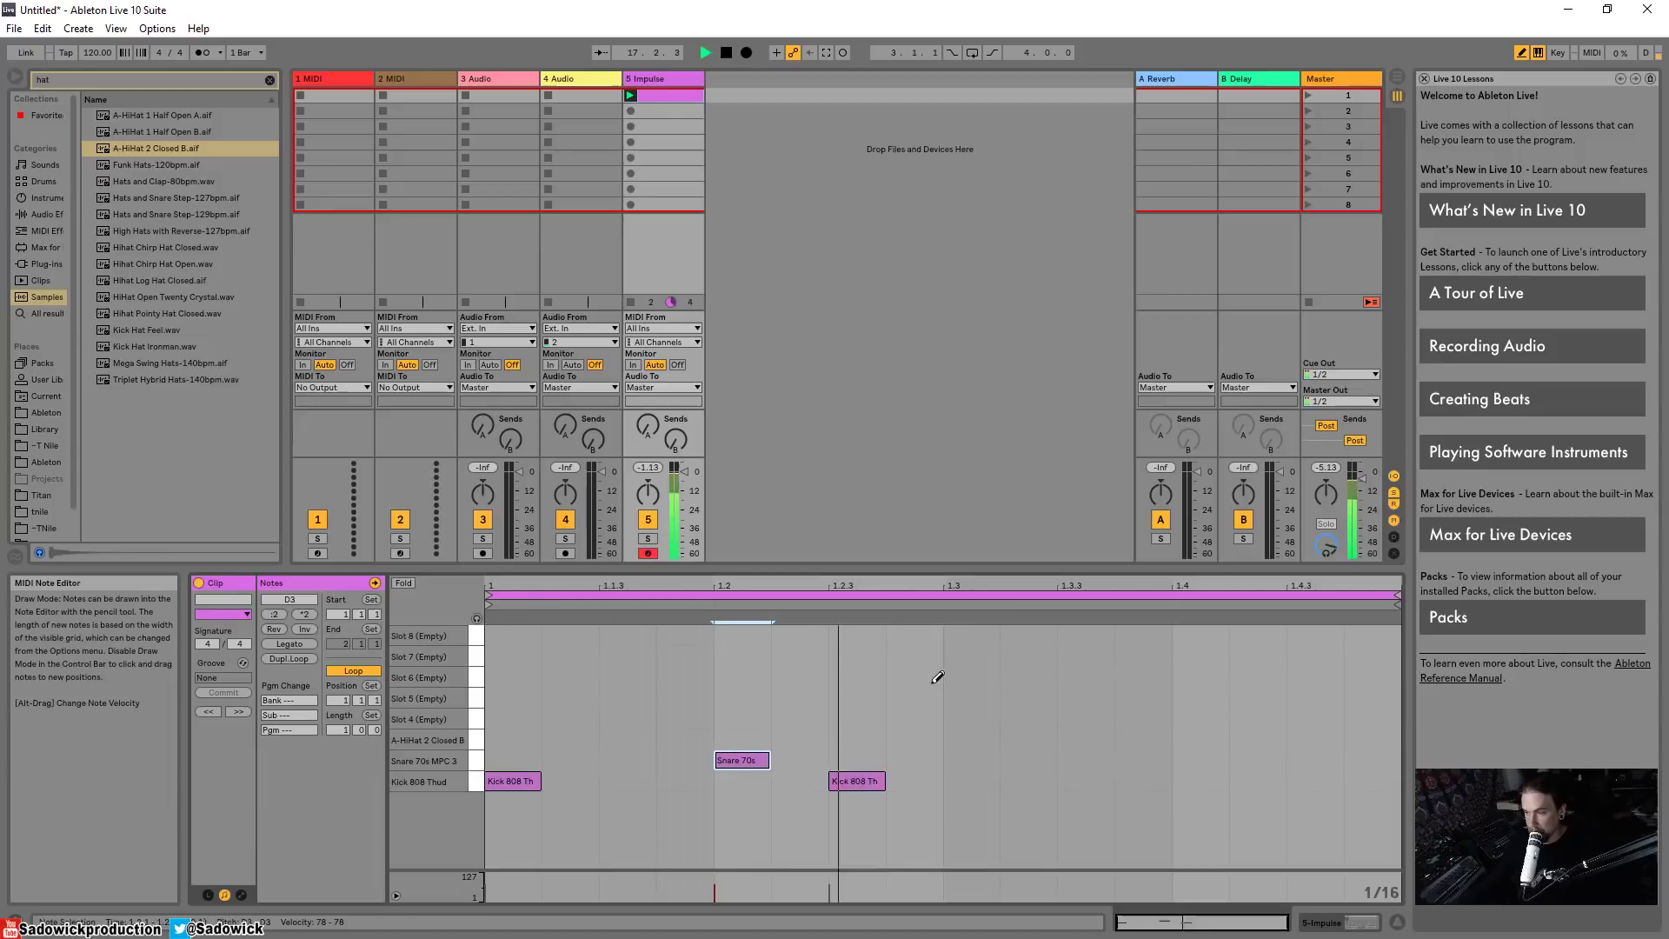
left_click(980, 759)
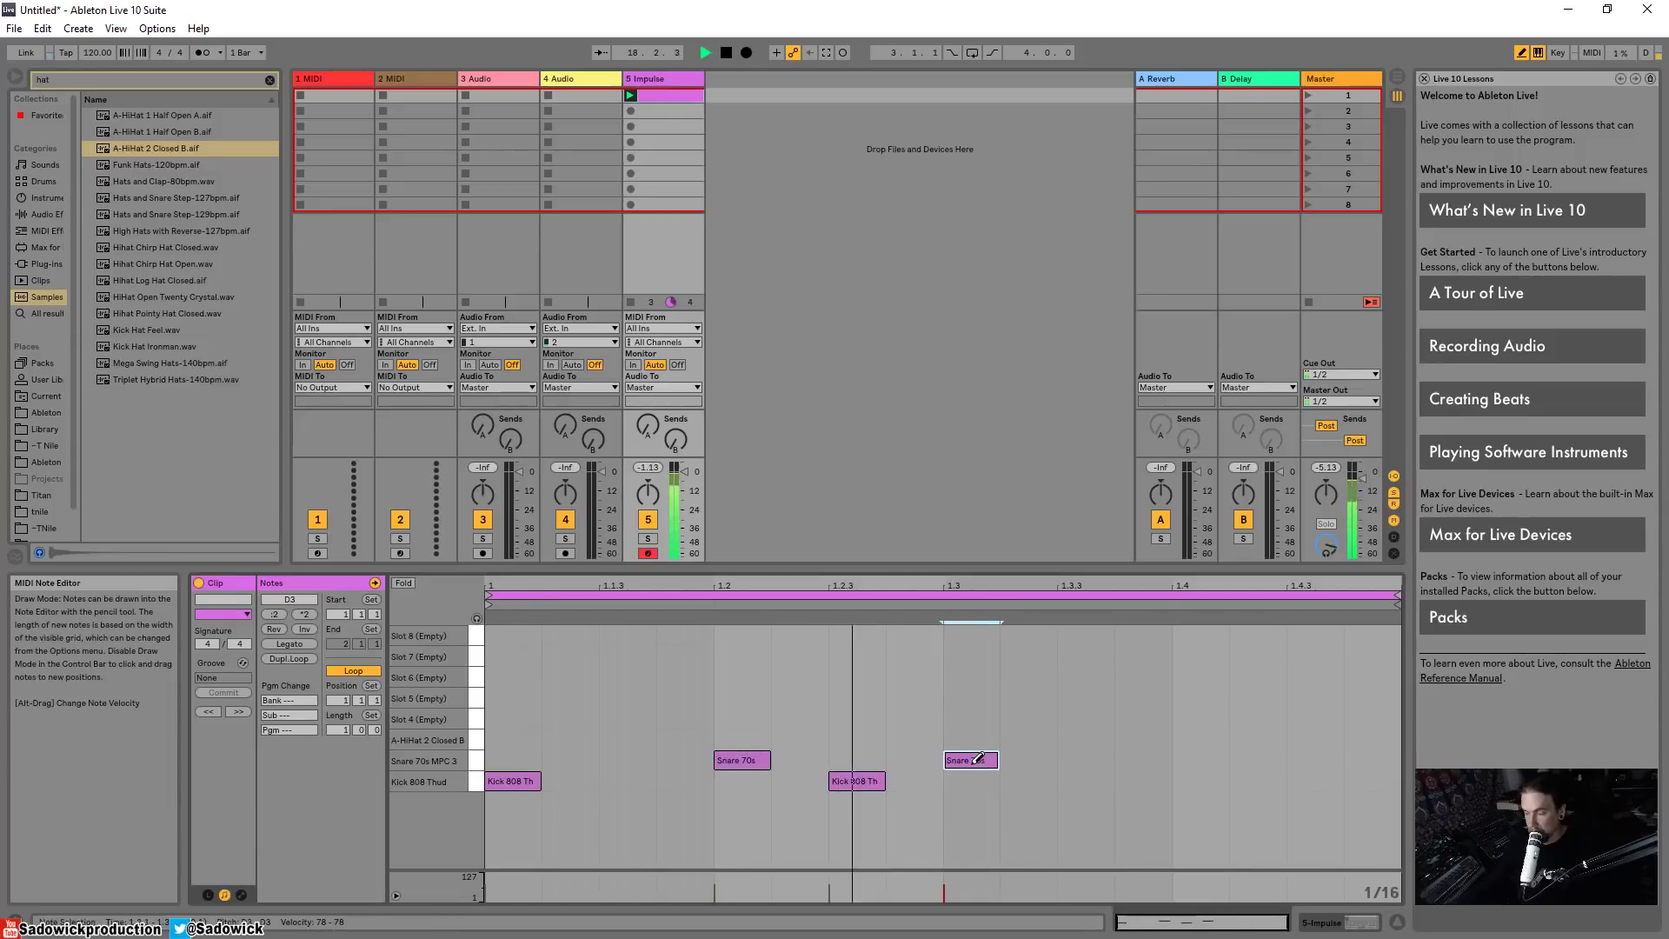
left_click(996, 757)
left_click(1087, 760)
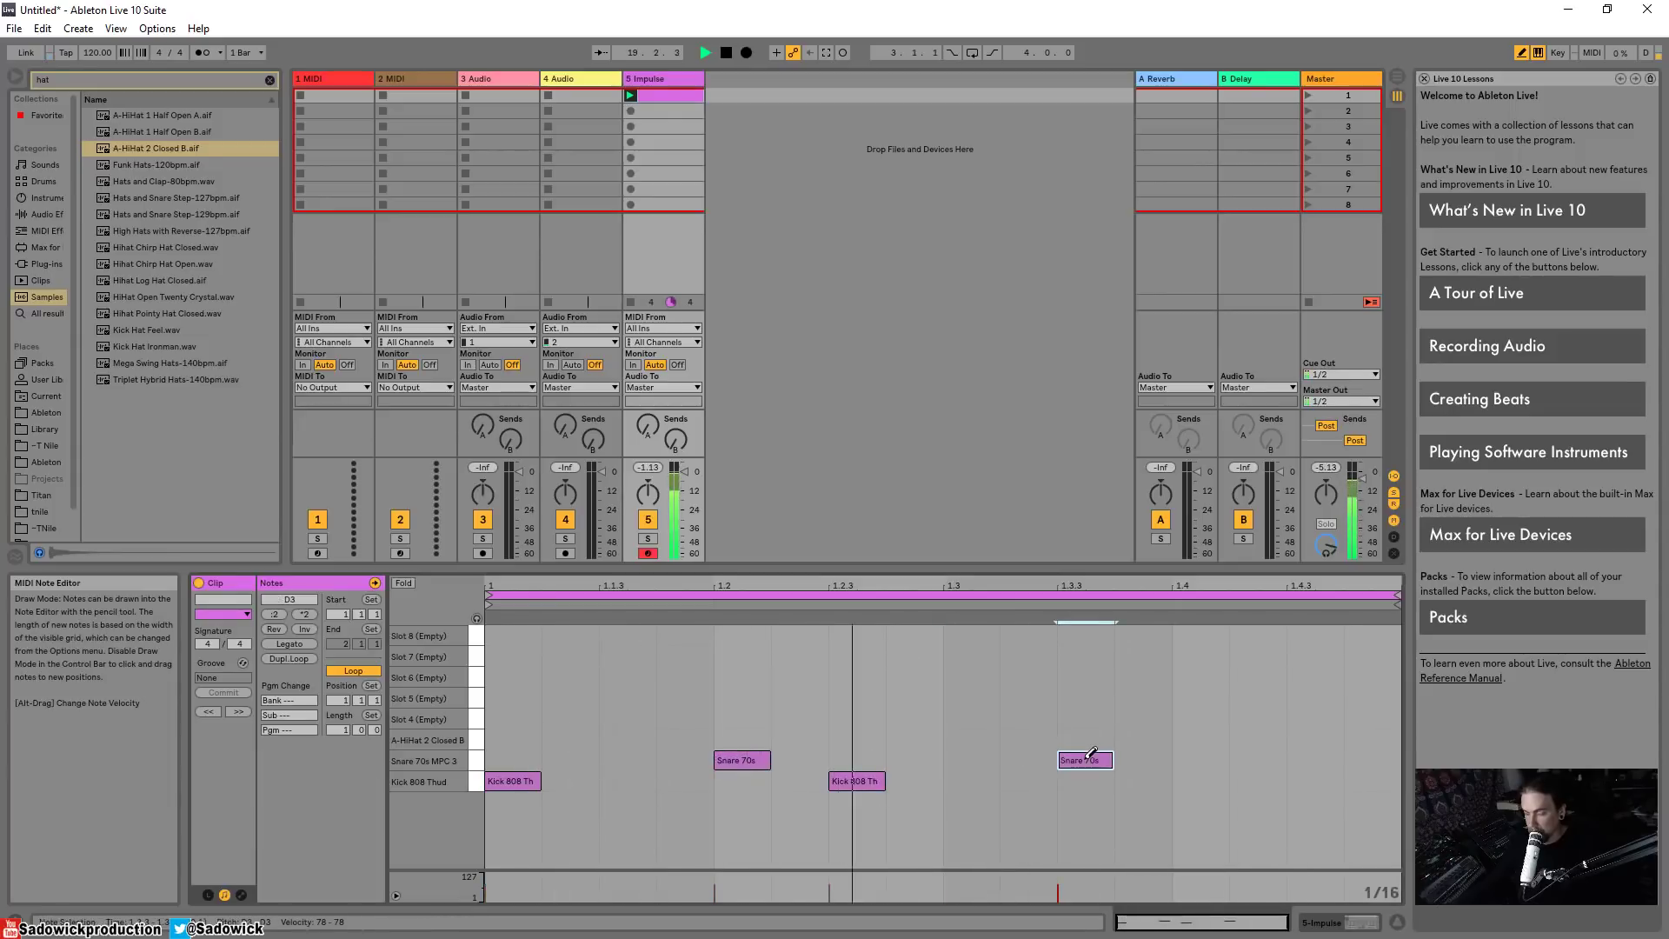
left_click(1192, 782)
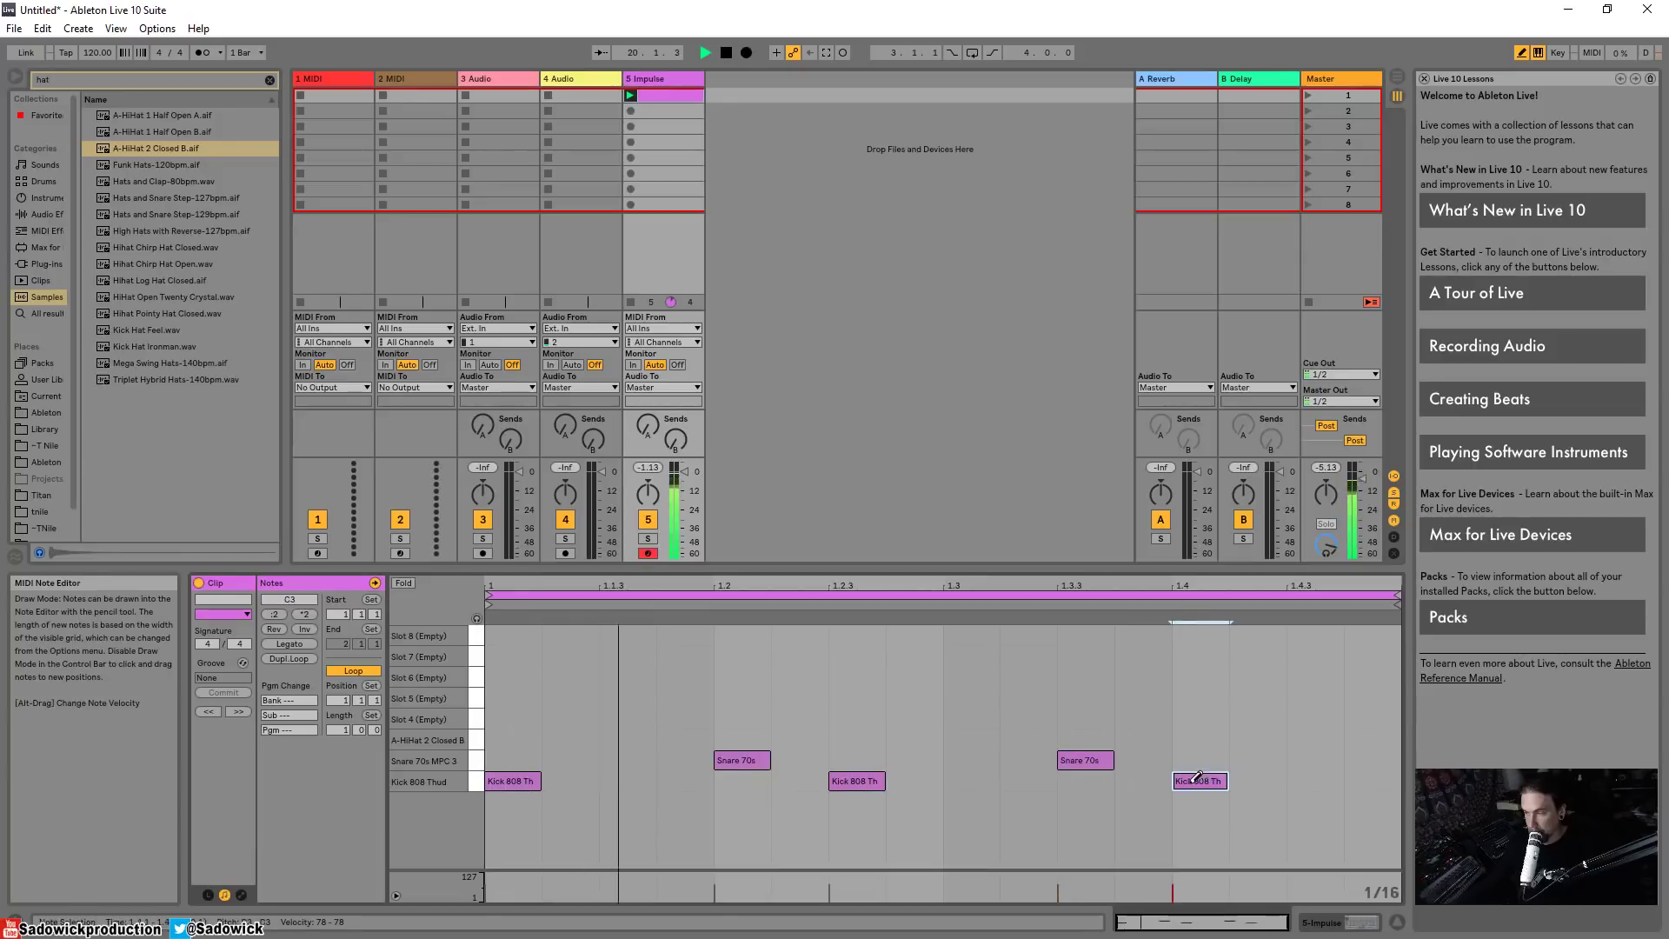
left_click(1316, 782)
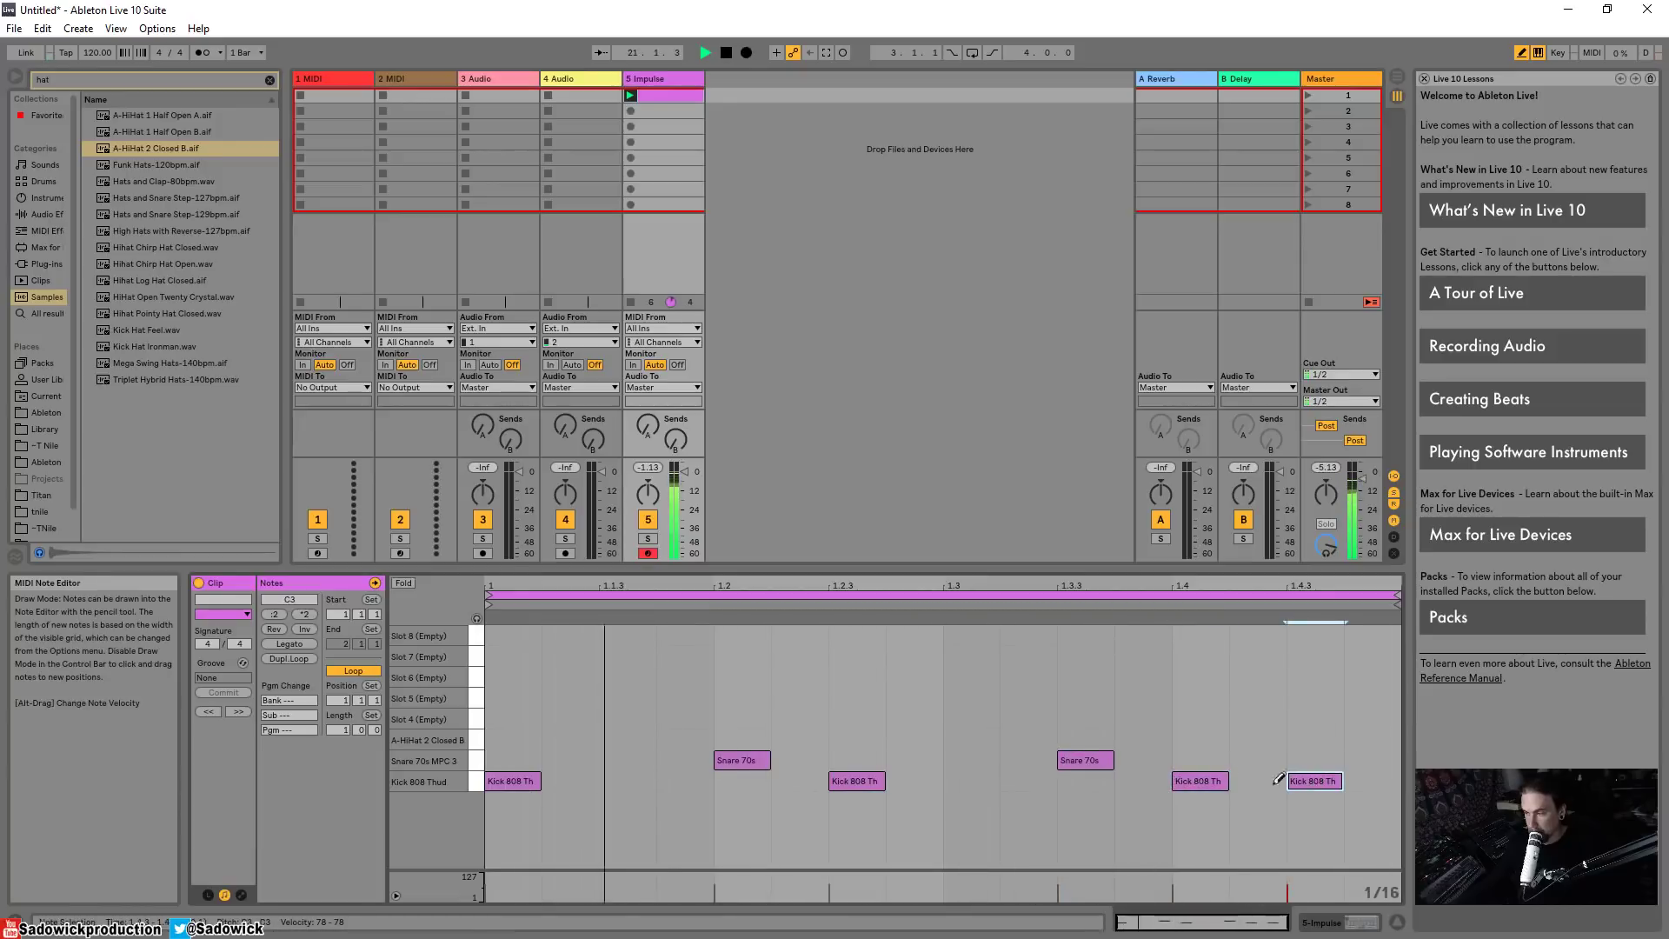
Step: Draw four closed hi-hat notes across the bar, then stop playback
left_click(626, 739)
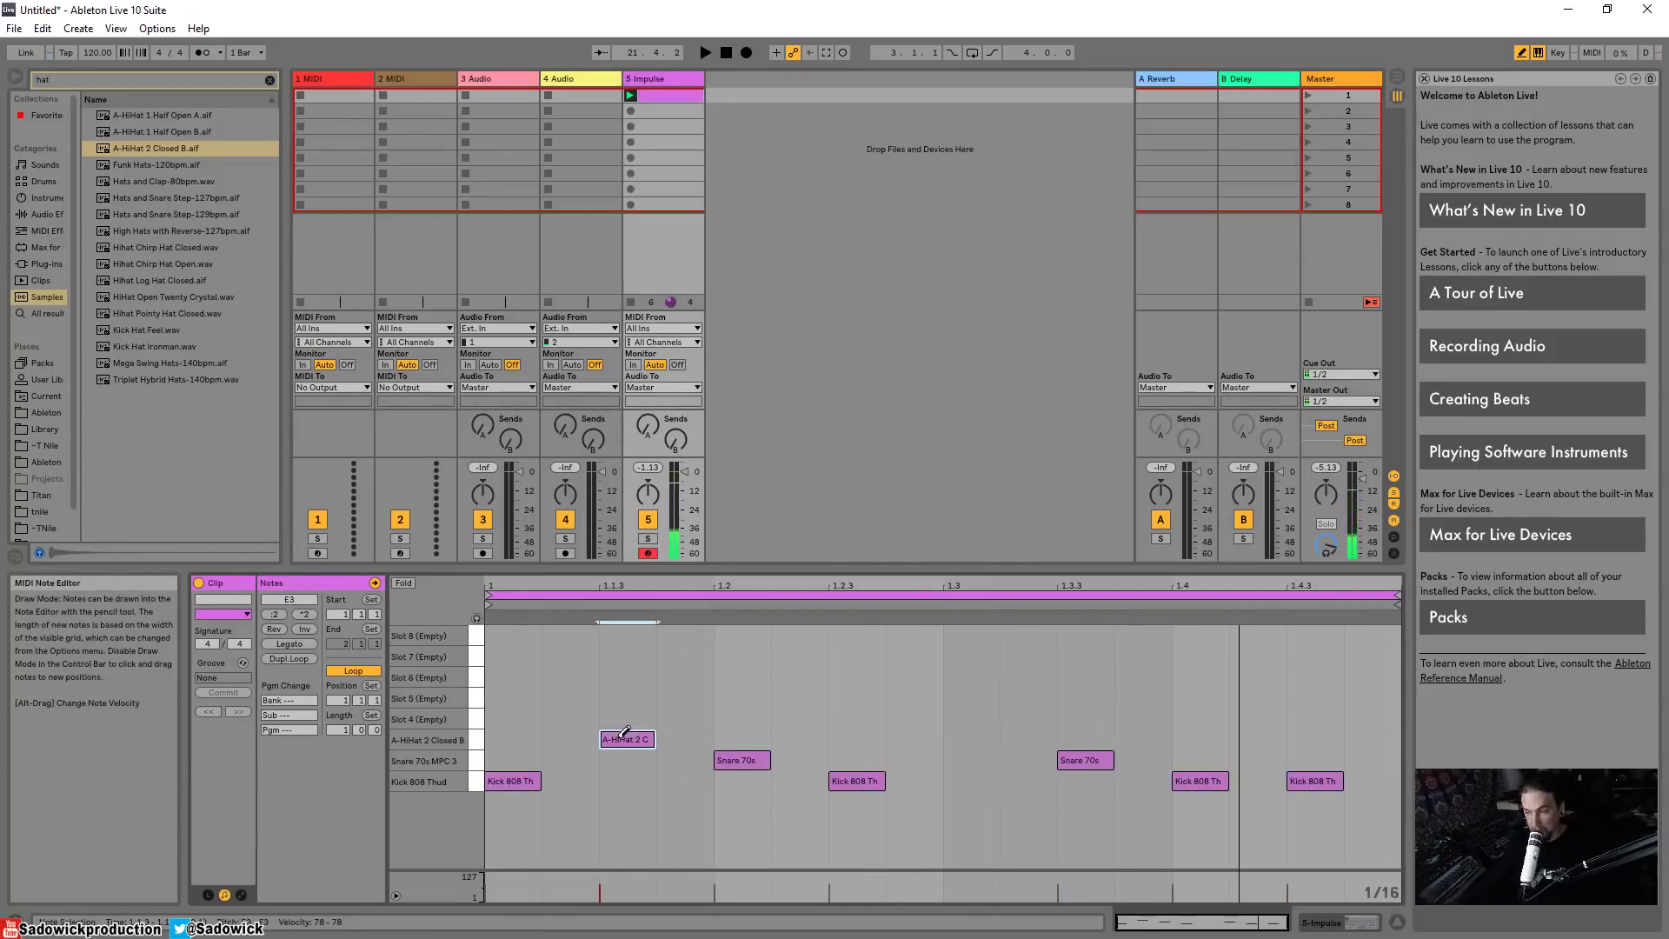
left_click(922, 739)
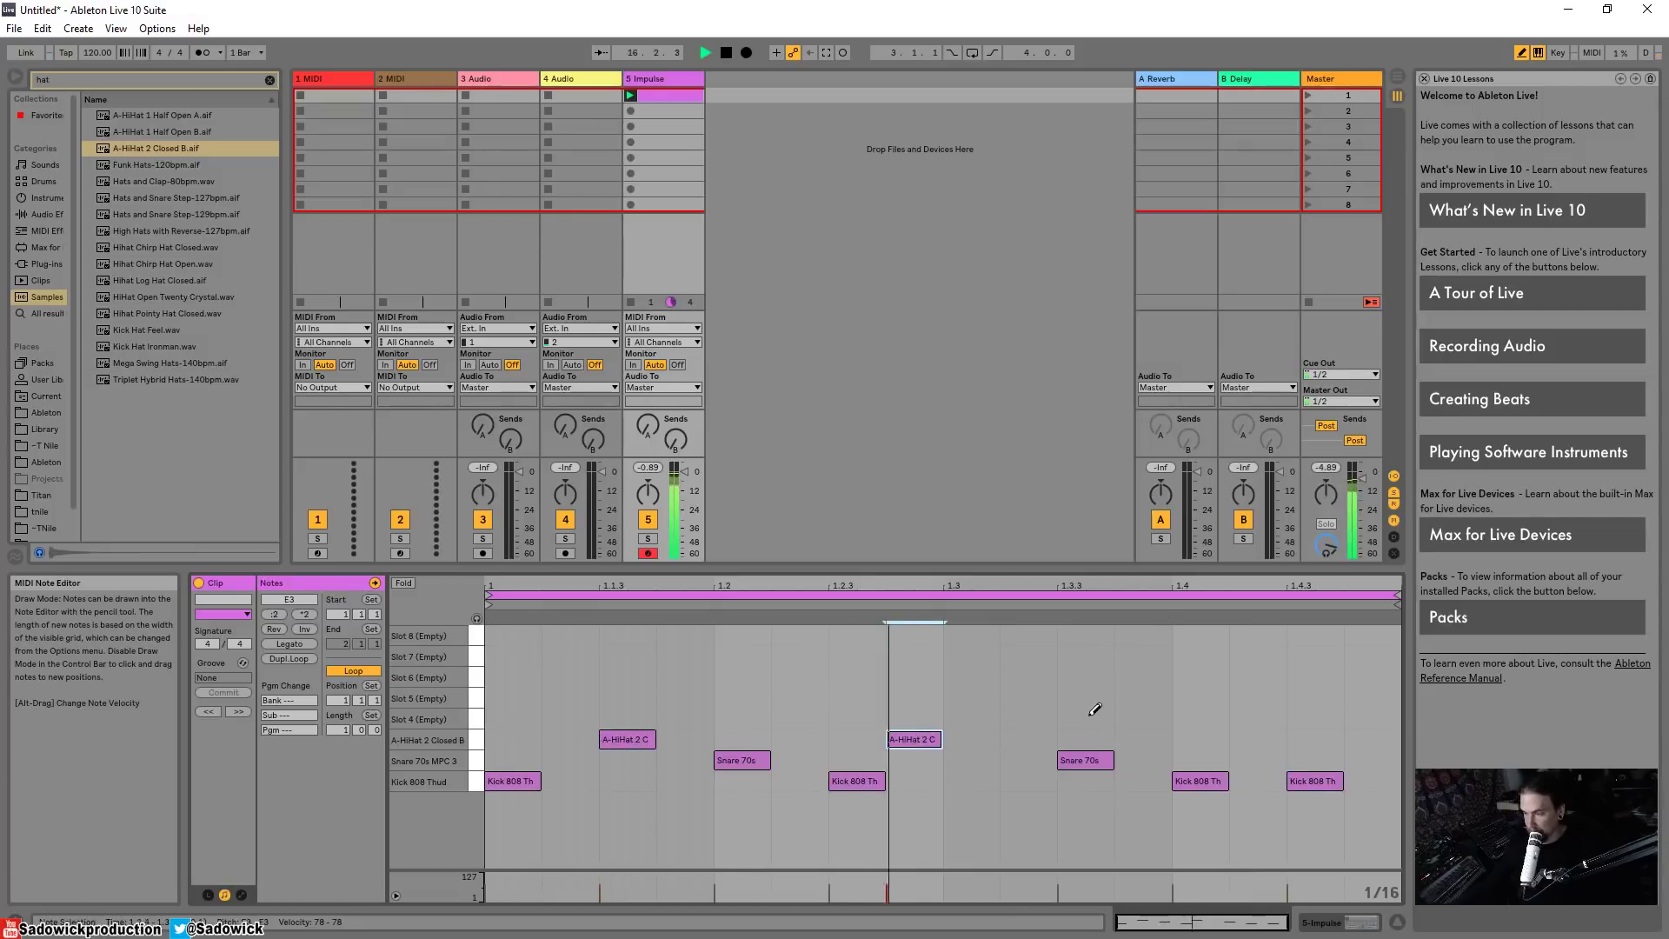
left_click(1258, 739)
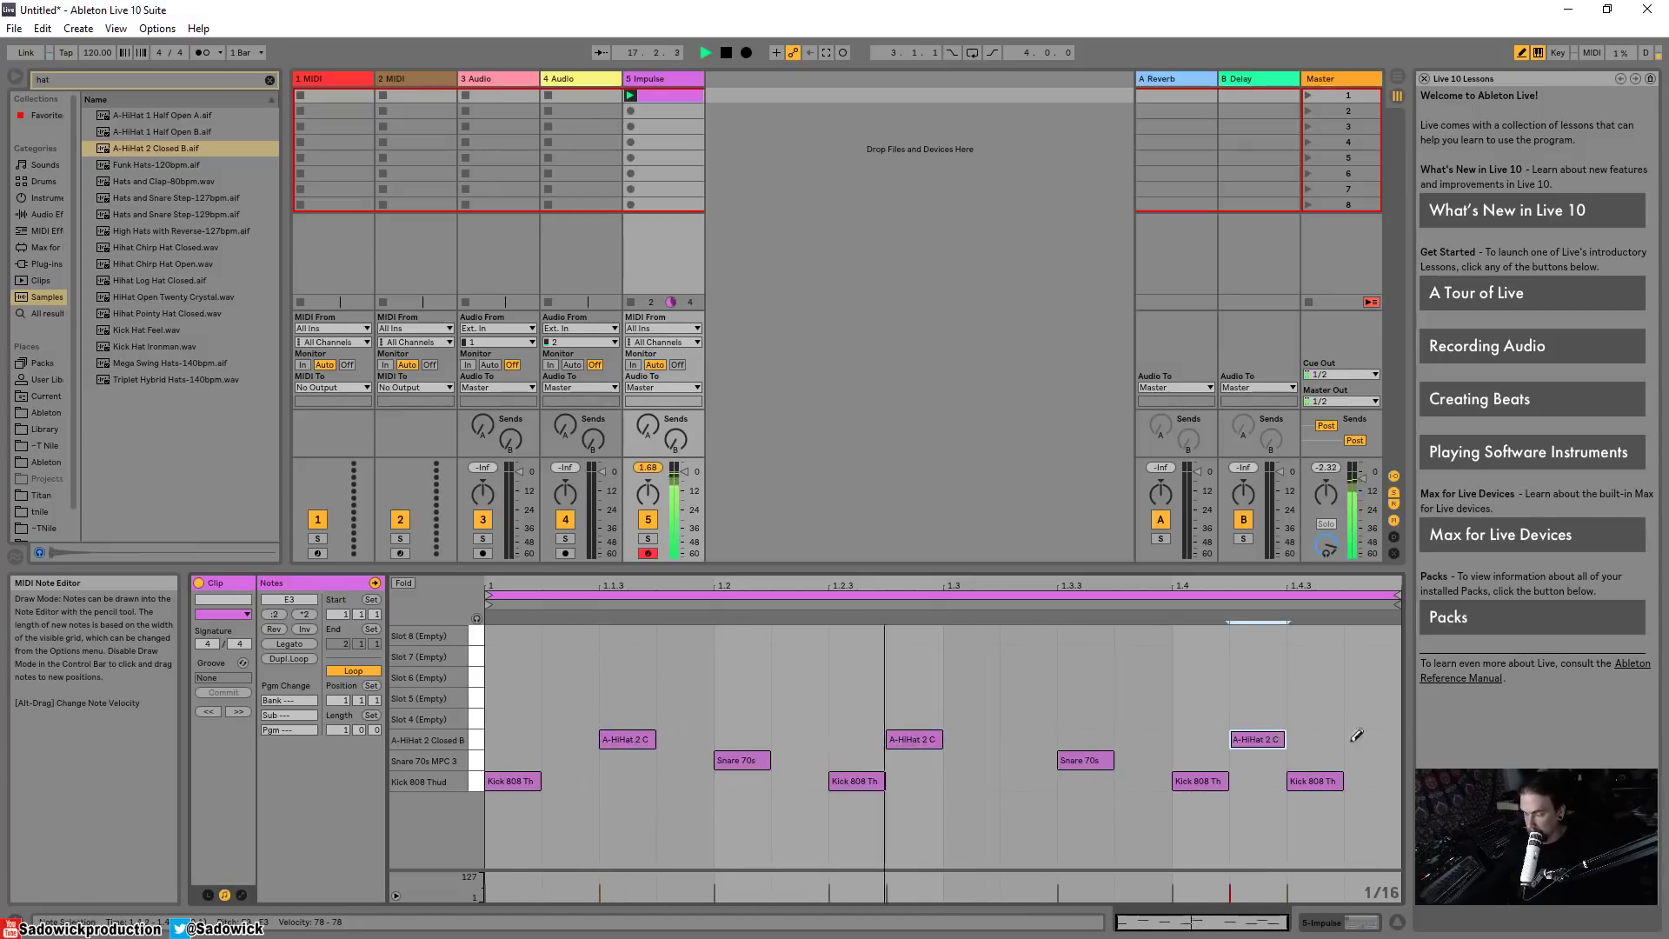
left_click(1373, 739)
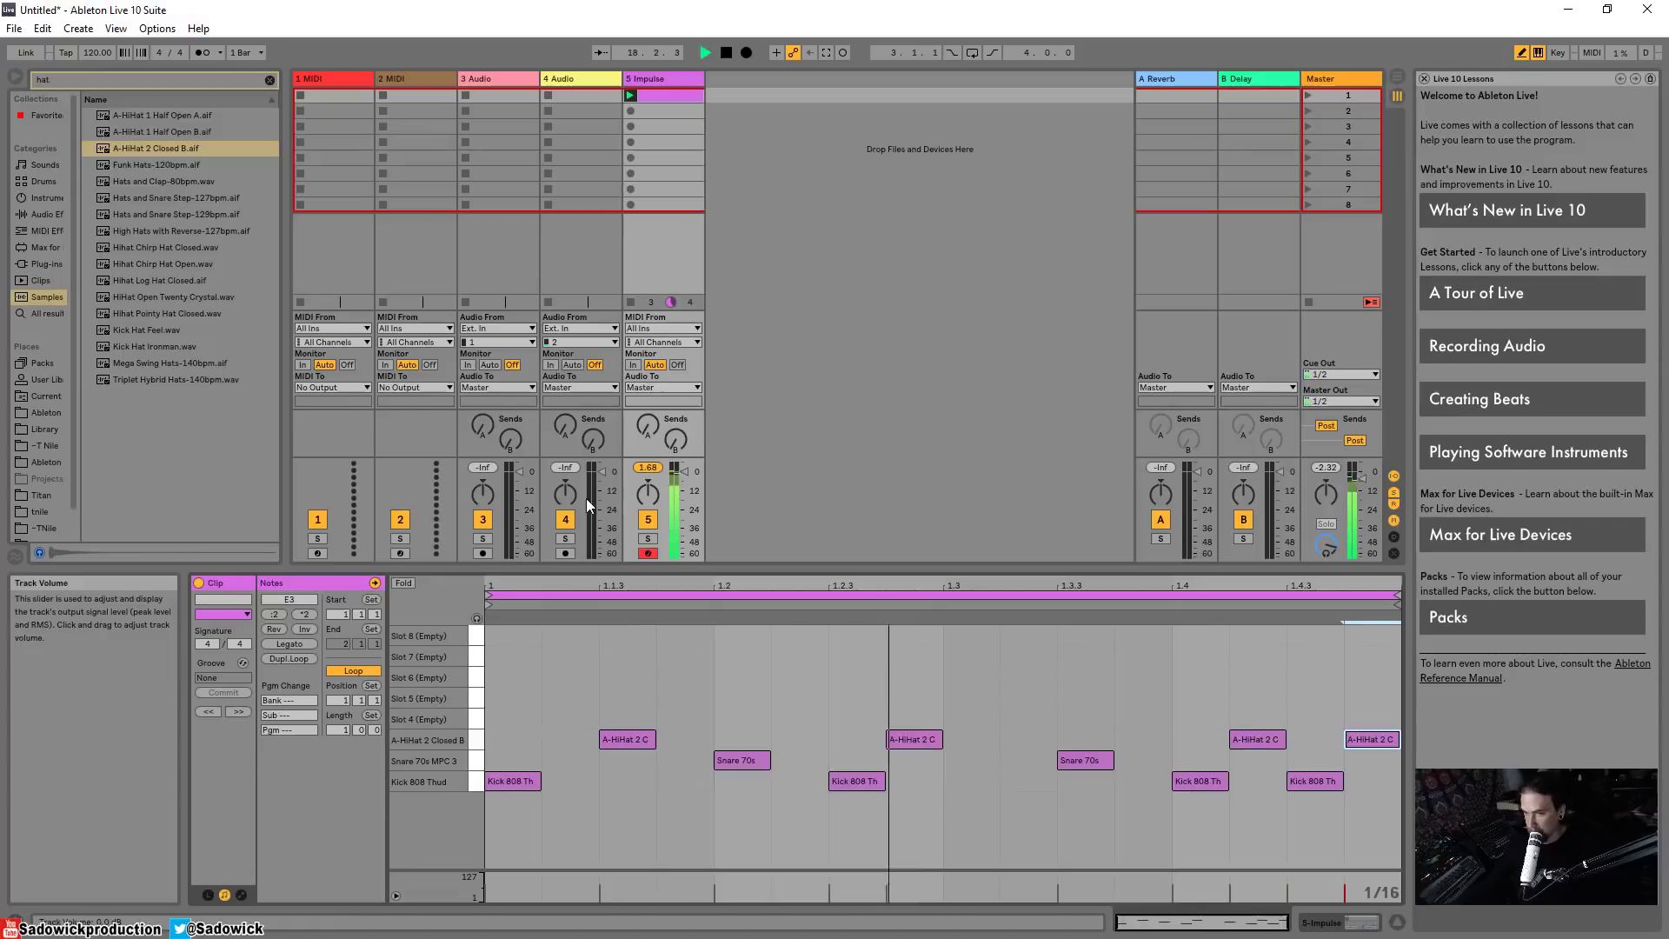
key("space")
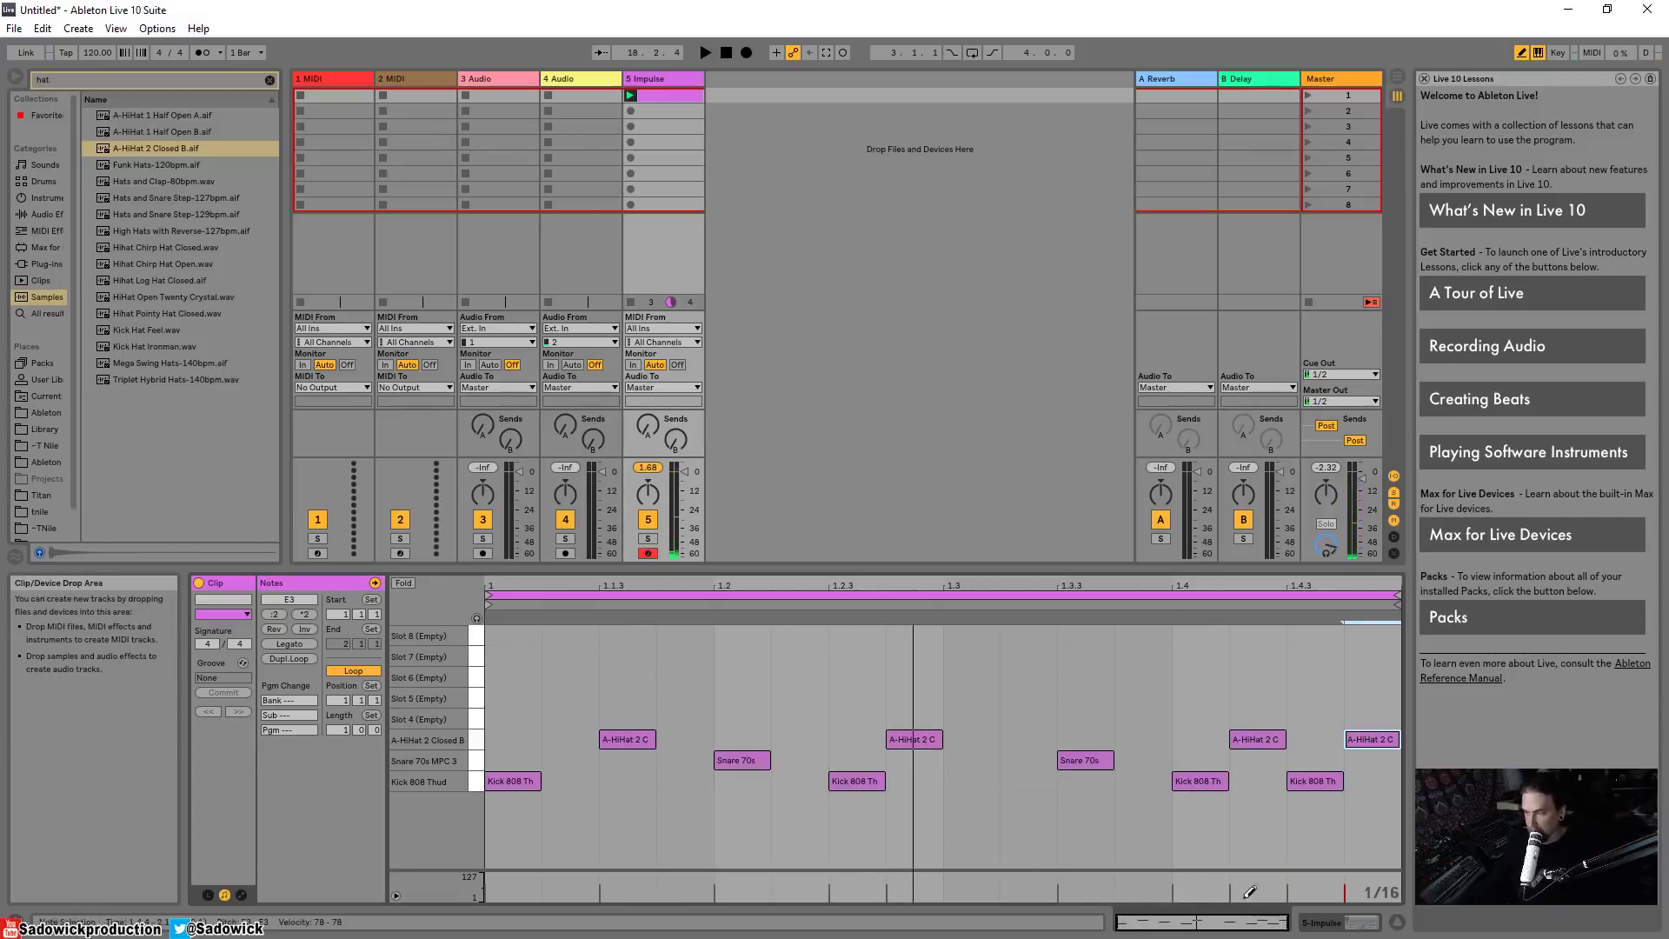
Step: Show the Impulse device panel, shrink the detail view, and play the beat briefly
key("shift+Tab")
left_click_drag(437, 572, 437, 734)
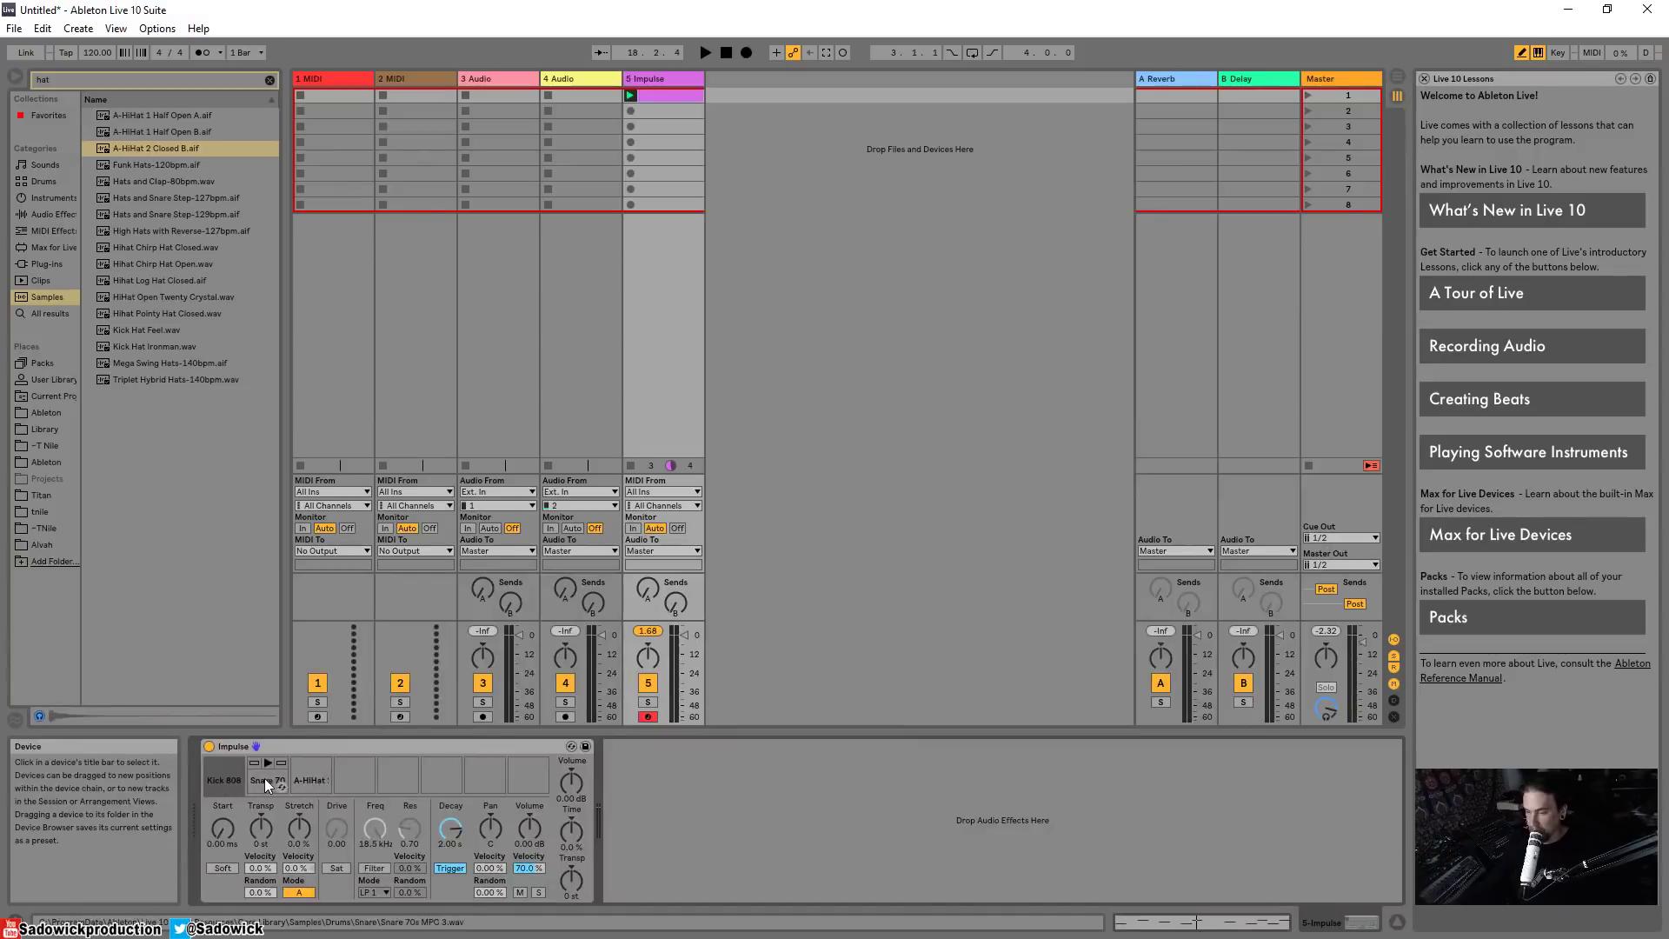
key("space")
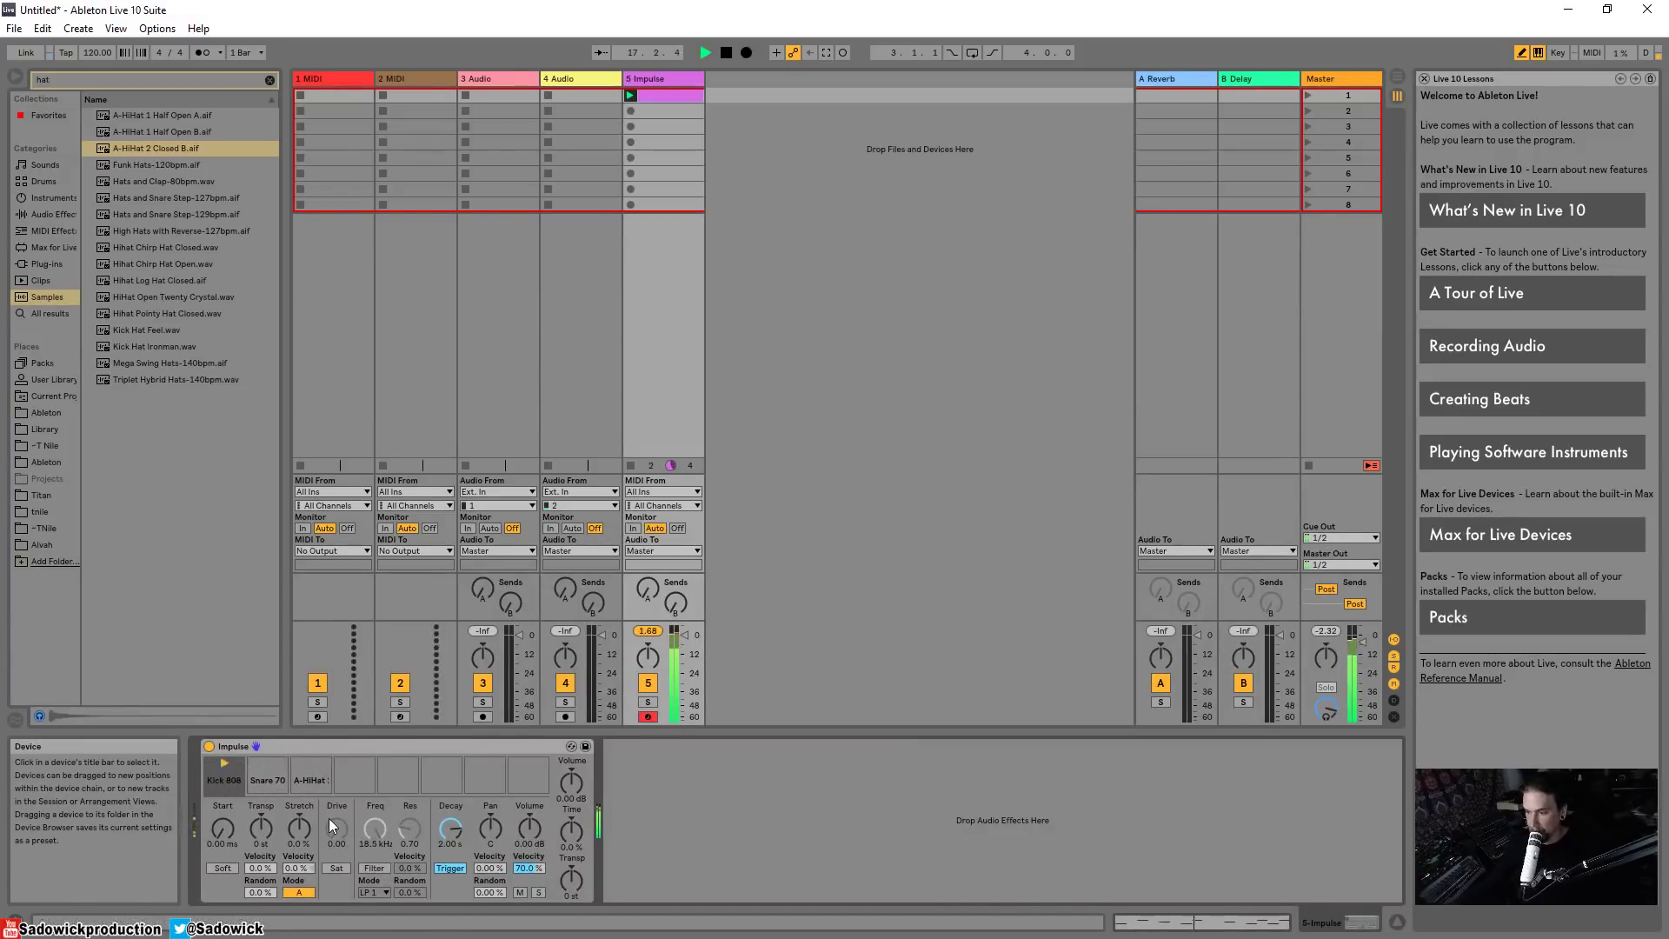
key("space")
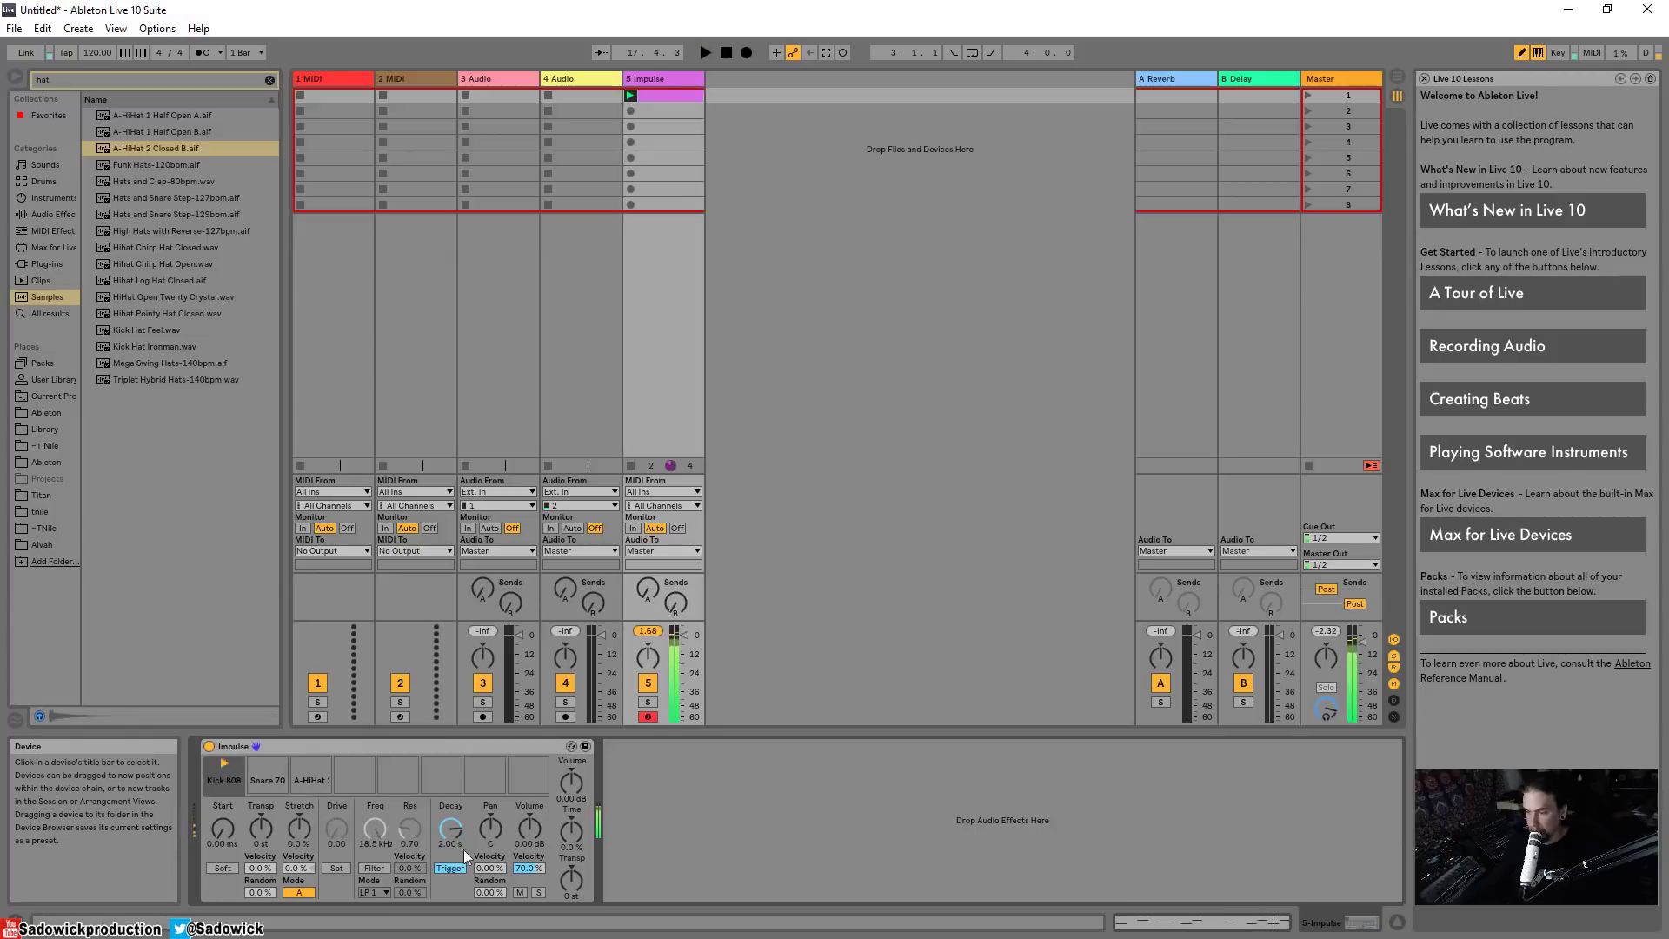
Step: Cut the Impulse device, delete the empty fifth track, and clear the 'hat' browser search
right_click(362, 743)
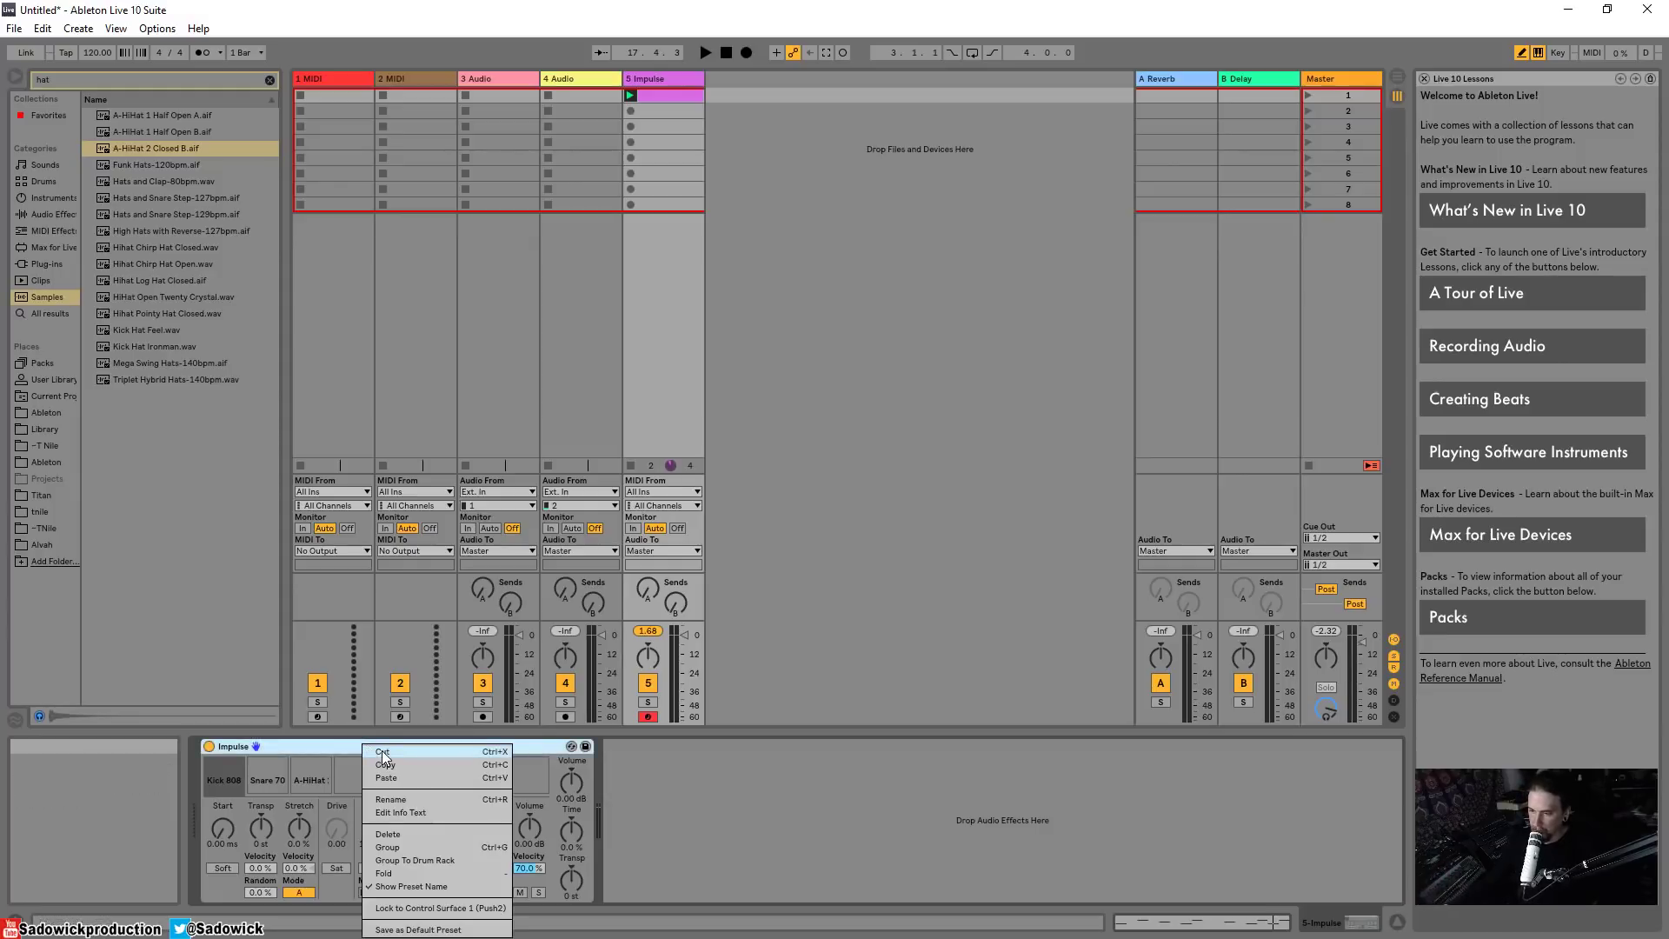
left_click(382, 753)
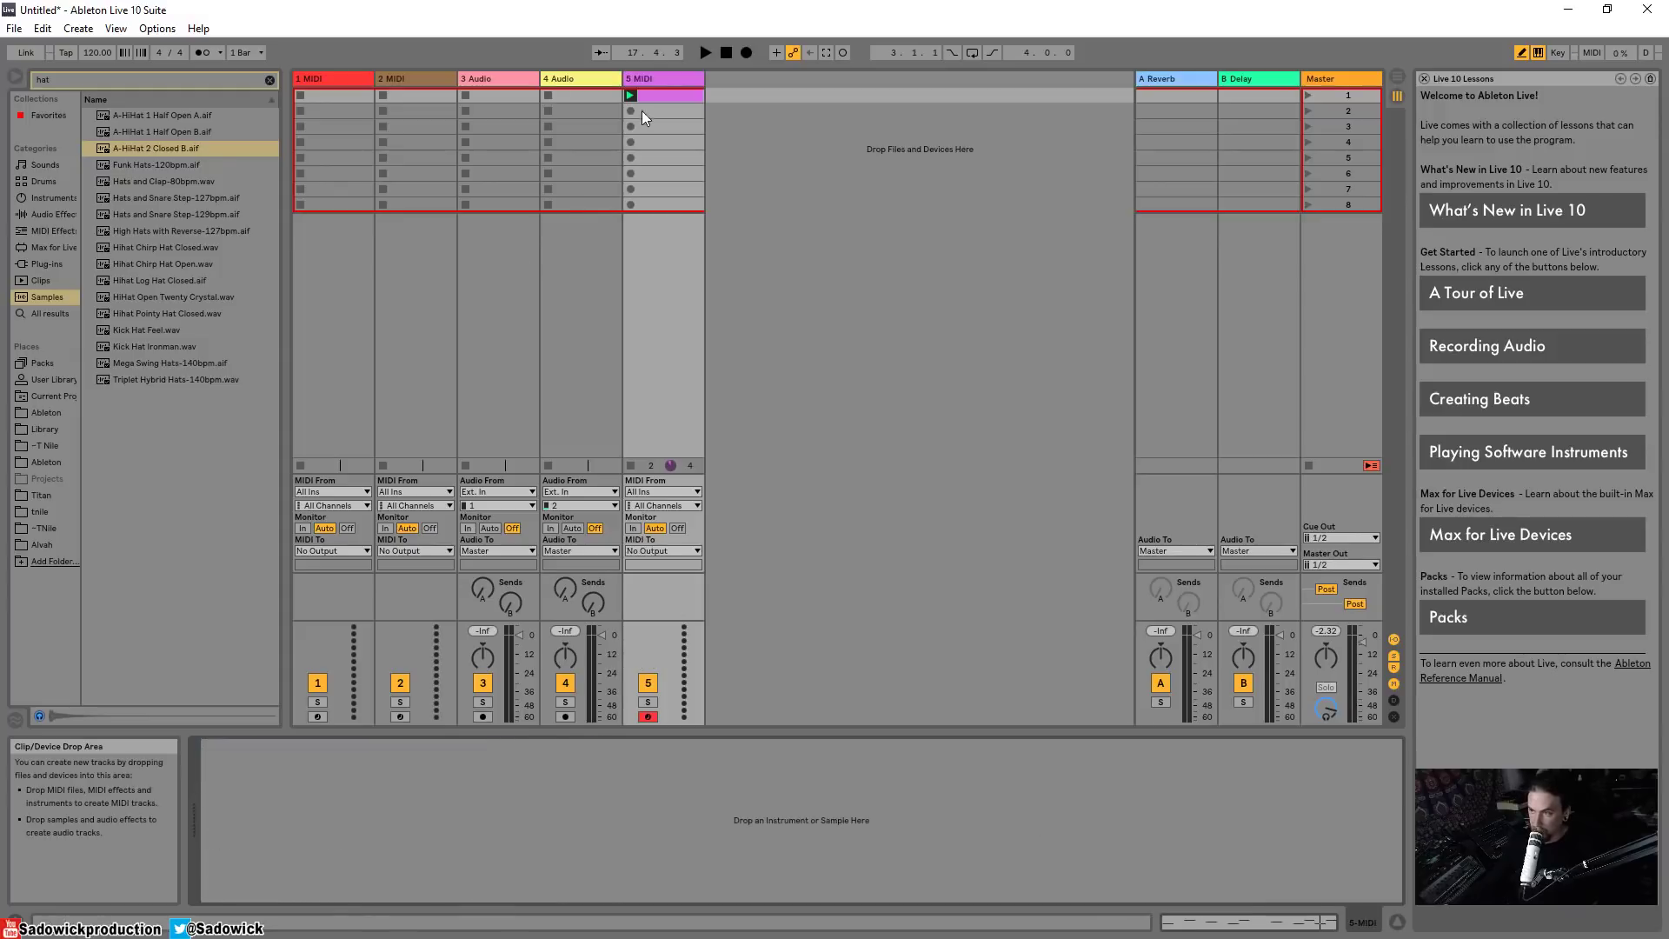
right_click(652, 79)
left_click(566, 97)
key("Delete")
left_click(269, 79)
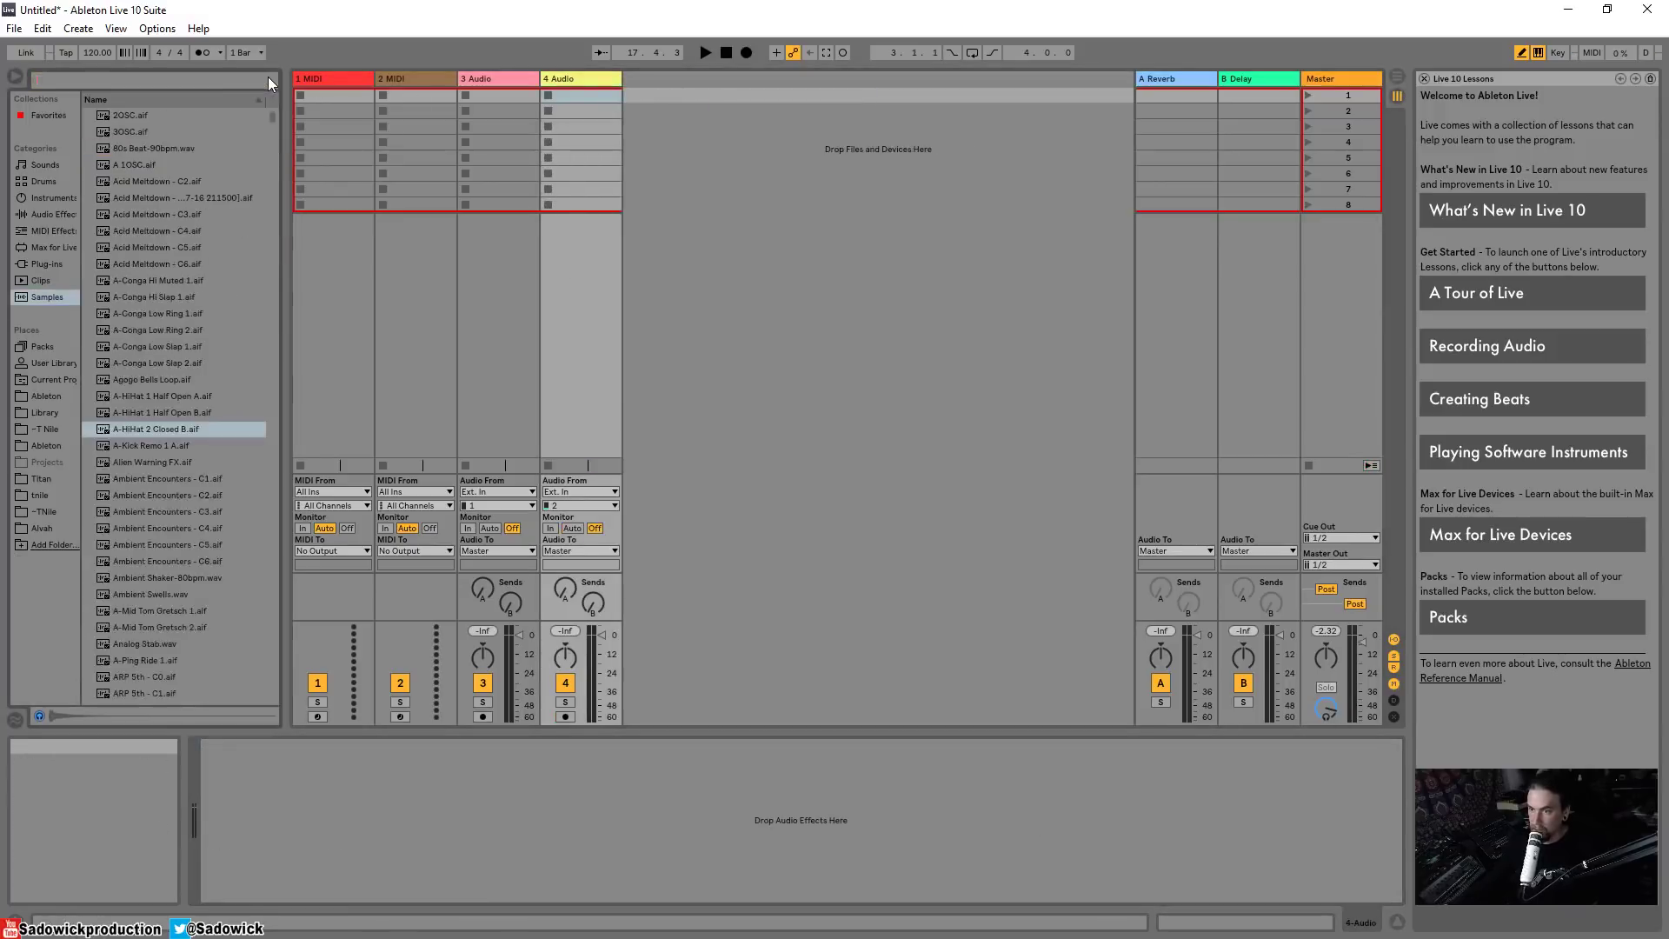
Step: Add a Drum Rack on a new fifth track and step through pads C1, C#1 and D1
left_click(47, 199)
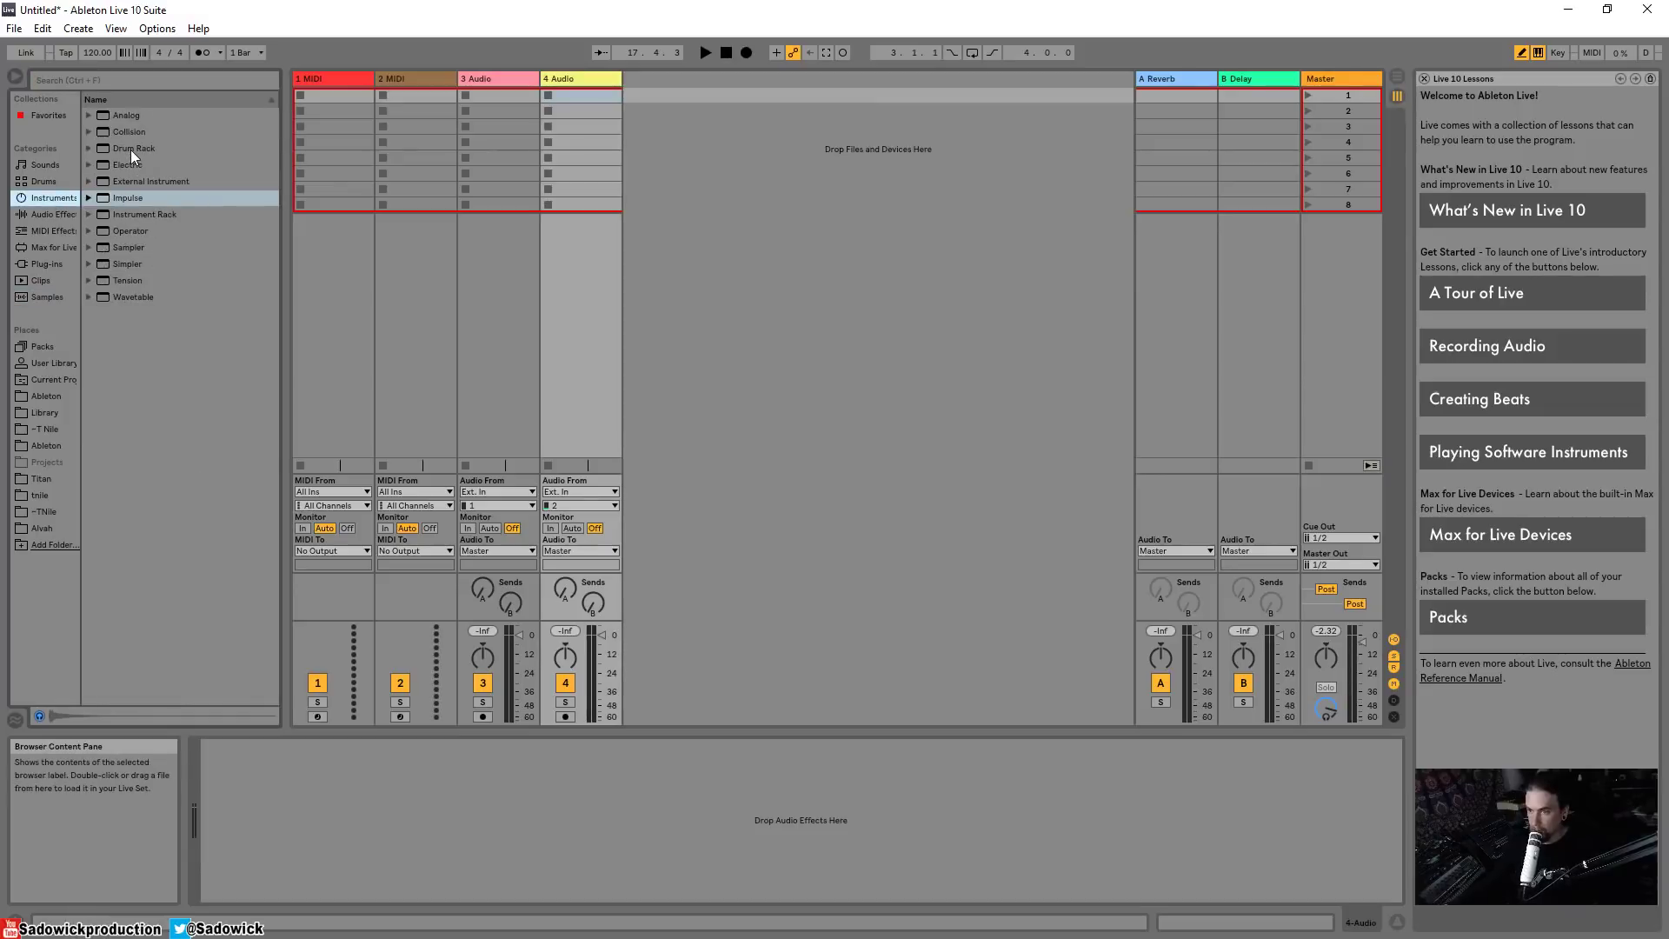
left_click_drag(130, 150, 659, 166)
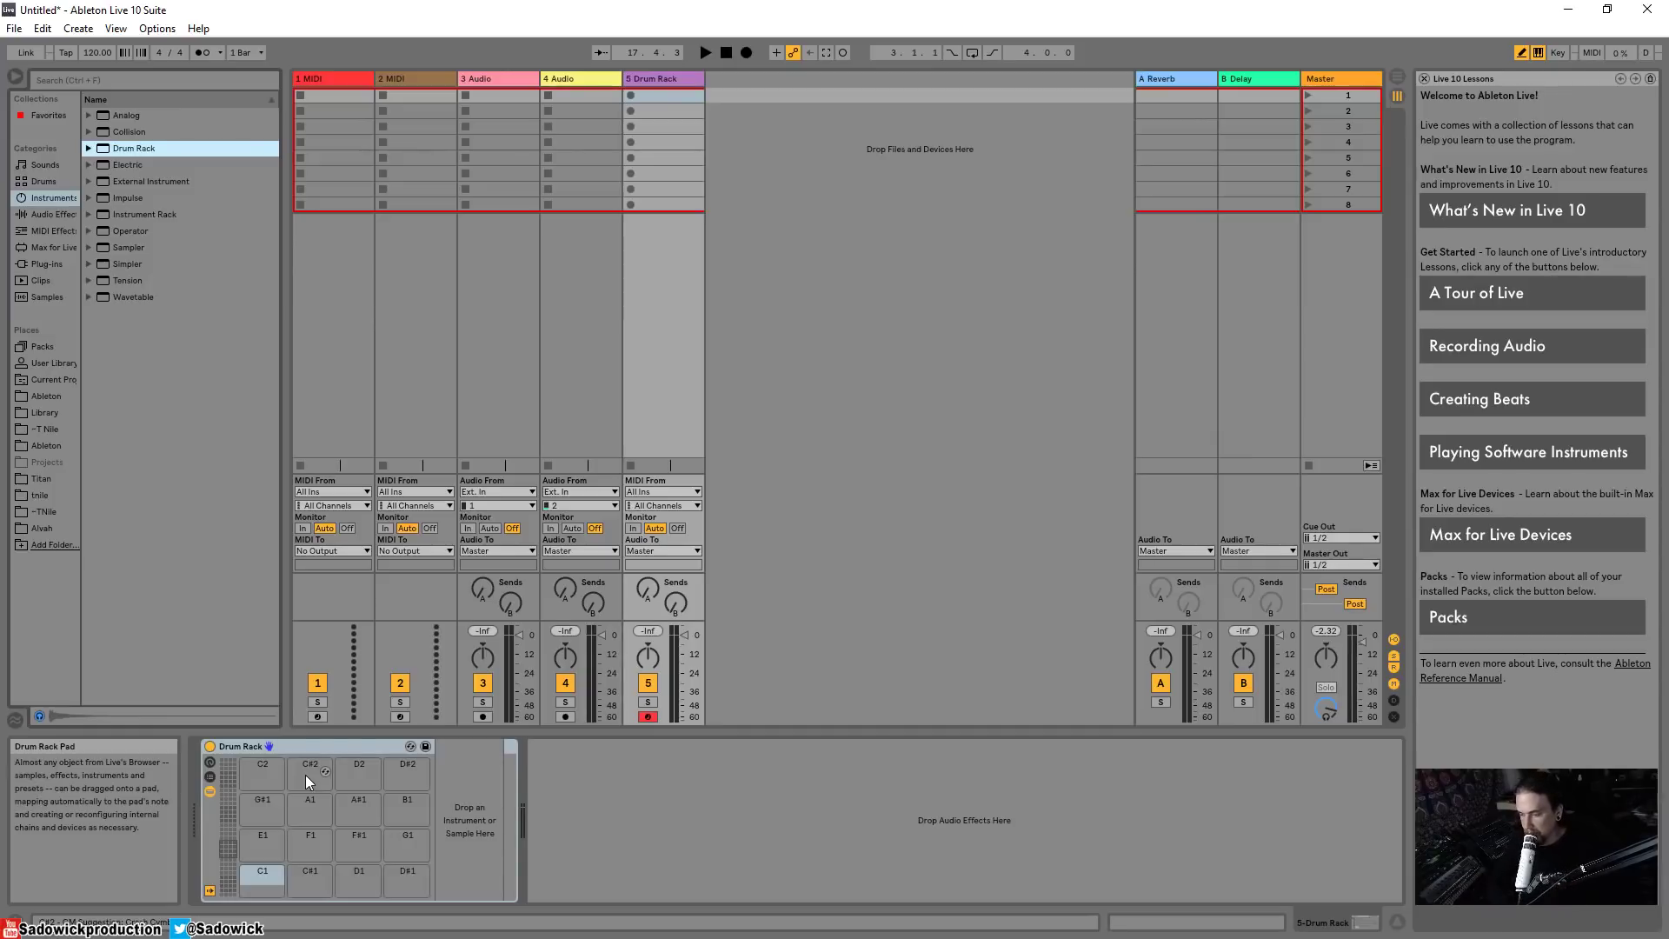
key("w")
key("a")
key("s")
key("a")
key("w")
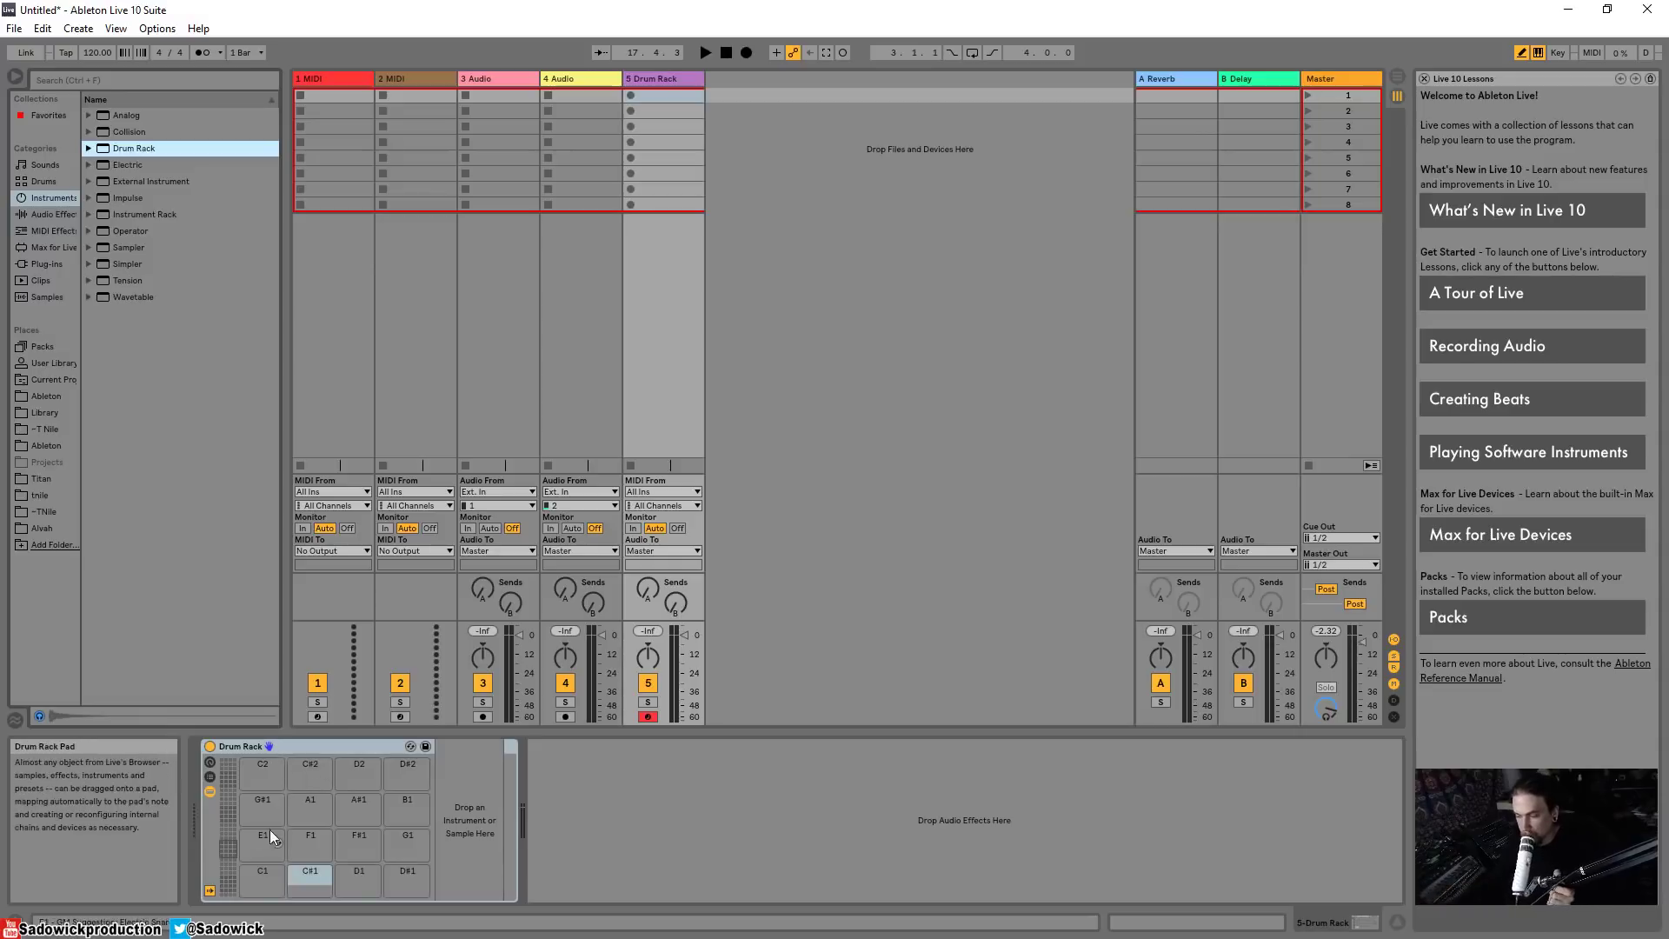
left_click(245, 870)
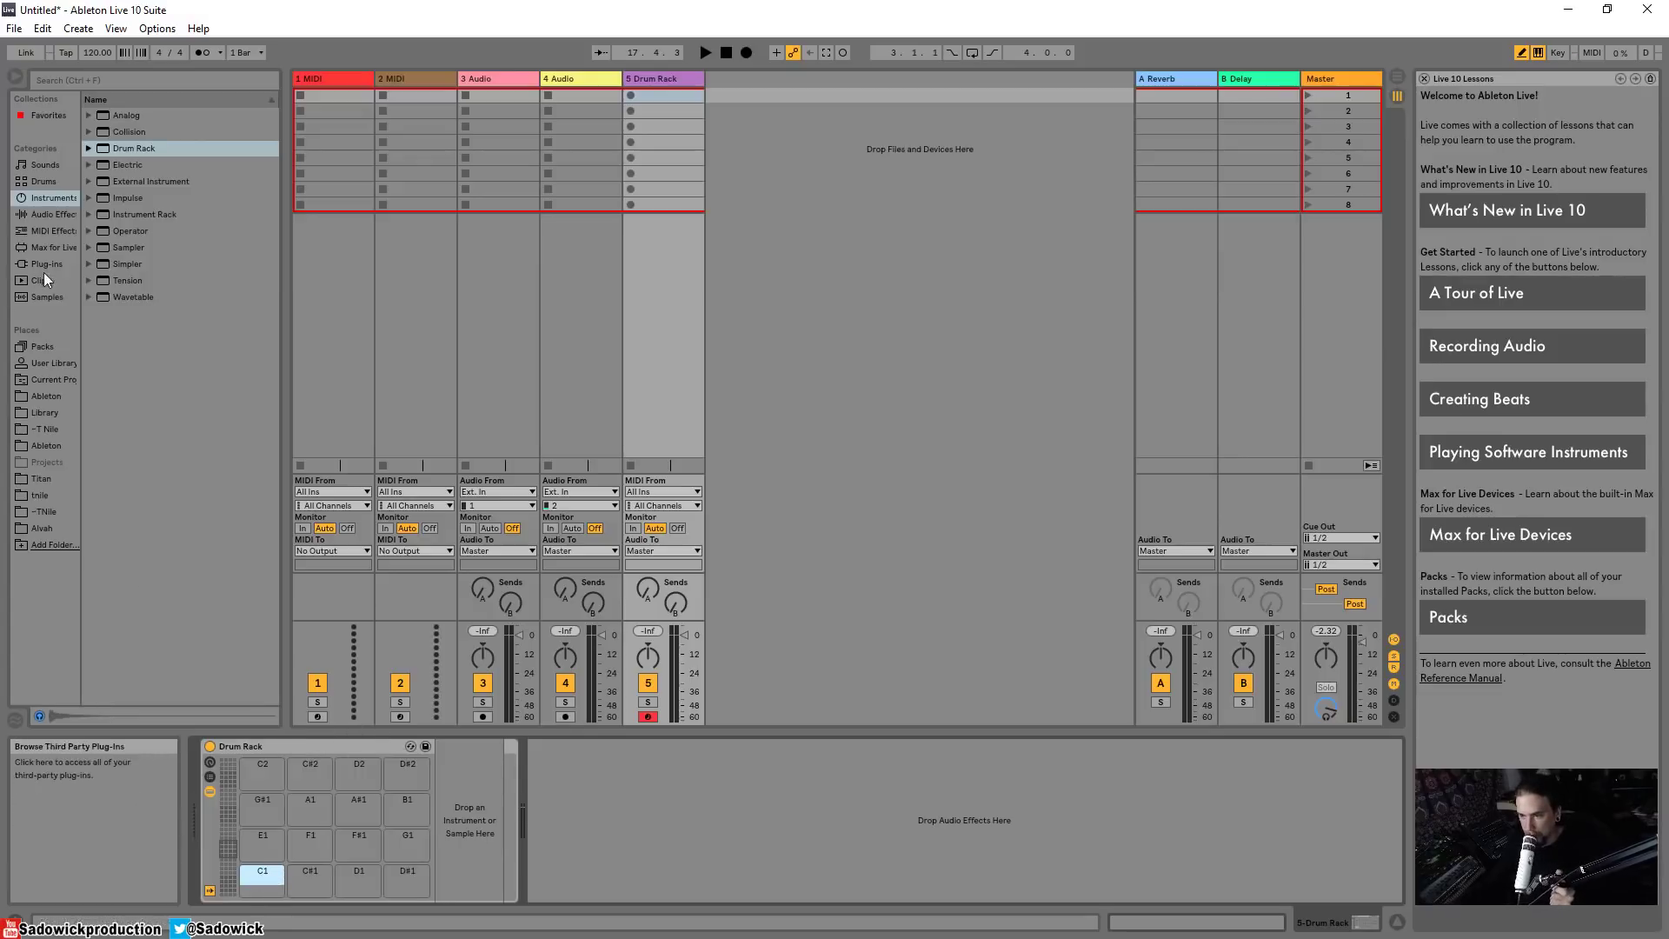
Step: Search samples for 'kick', load Kick 90s 3 onto pad C1 and audition it
left_click(45, 295)
left_click(128, 80)
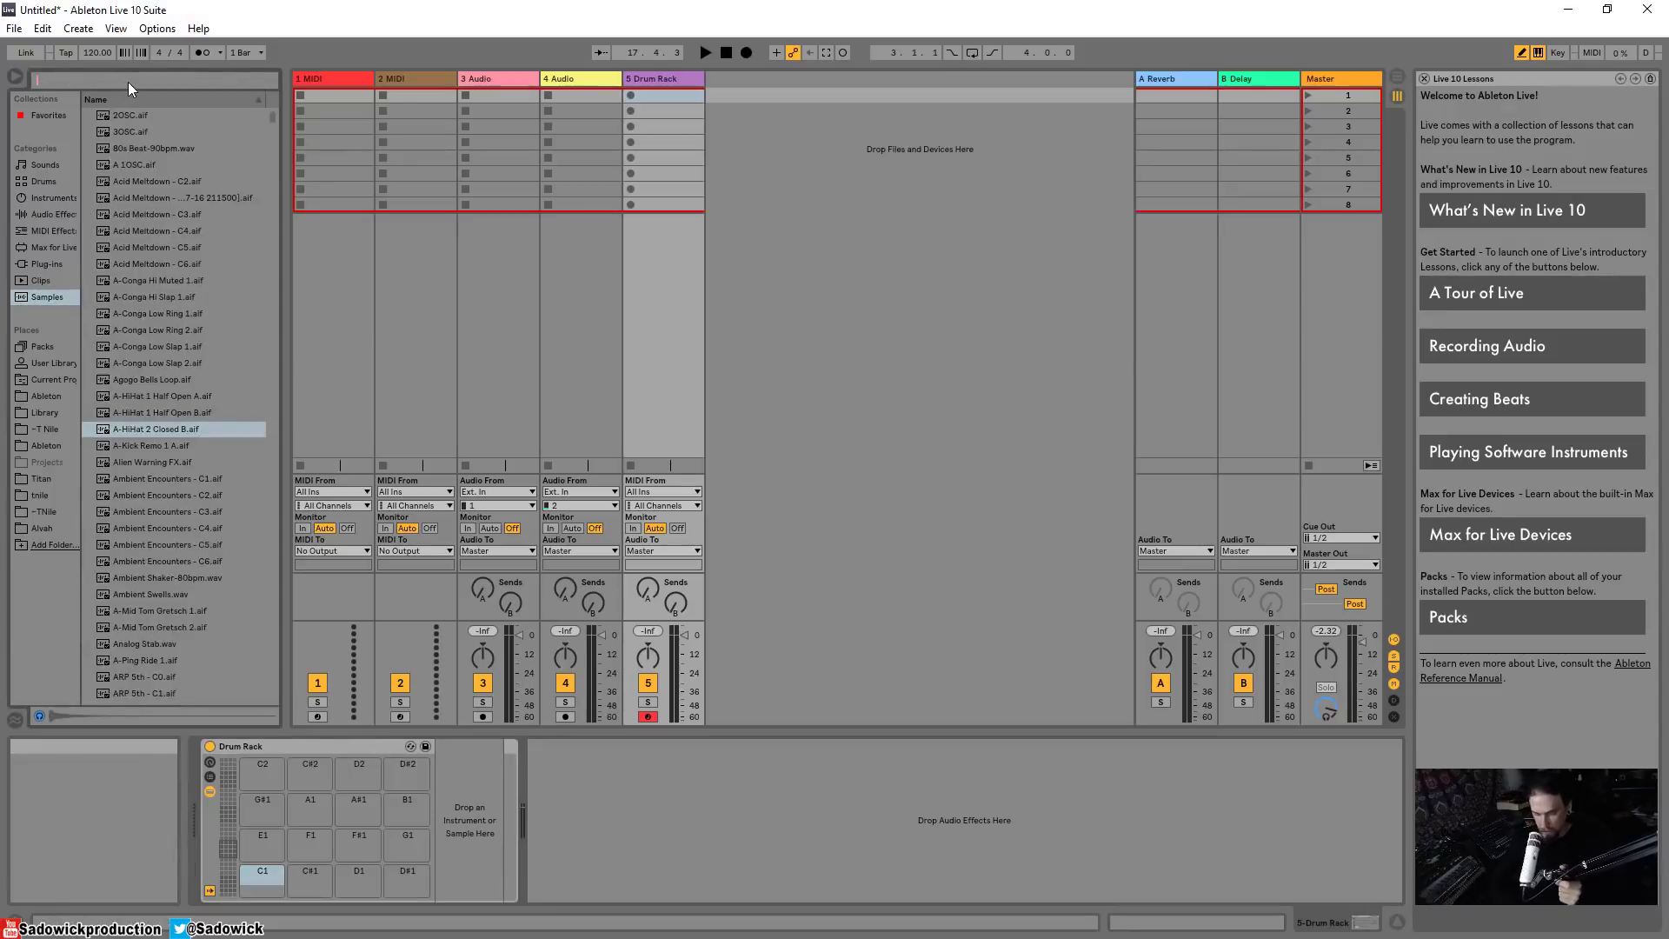
type("kick")
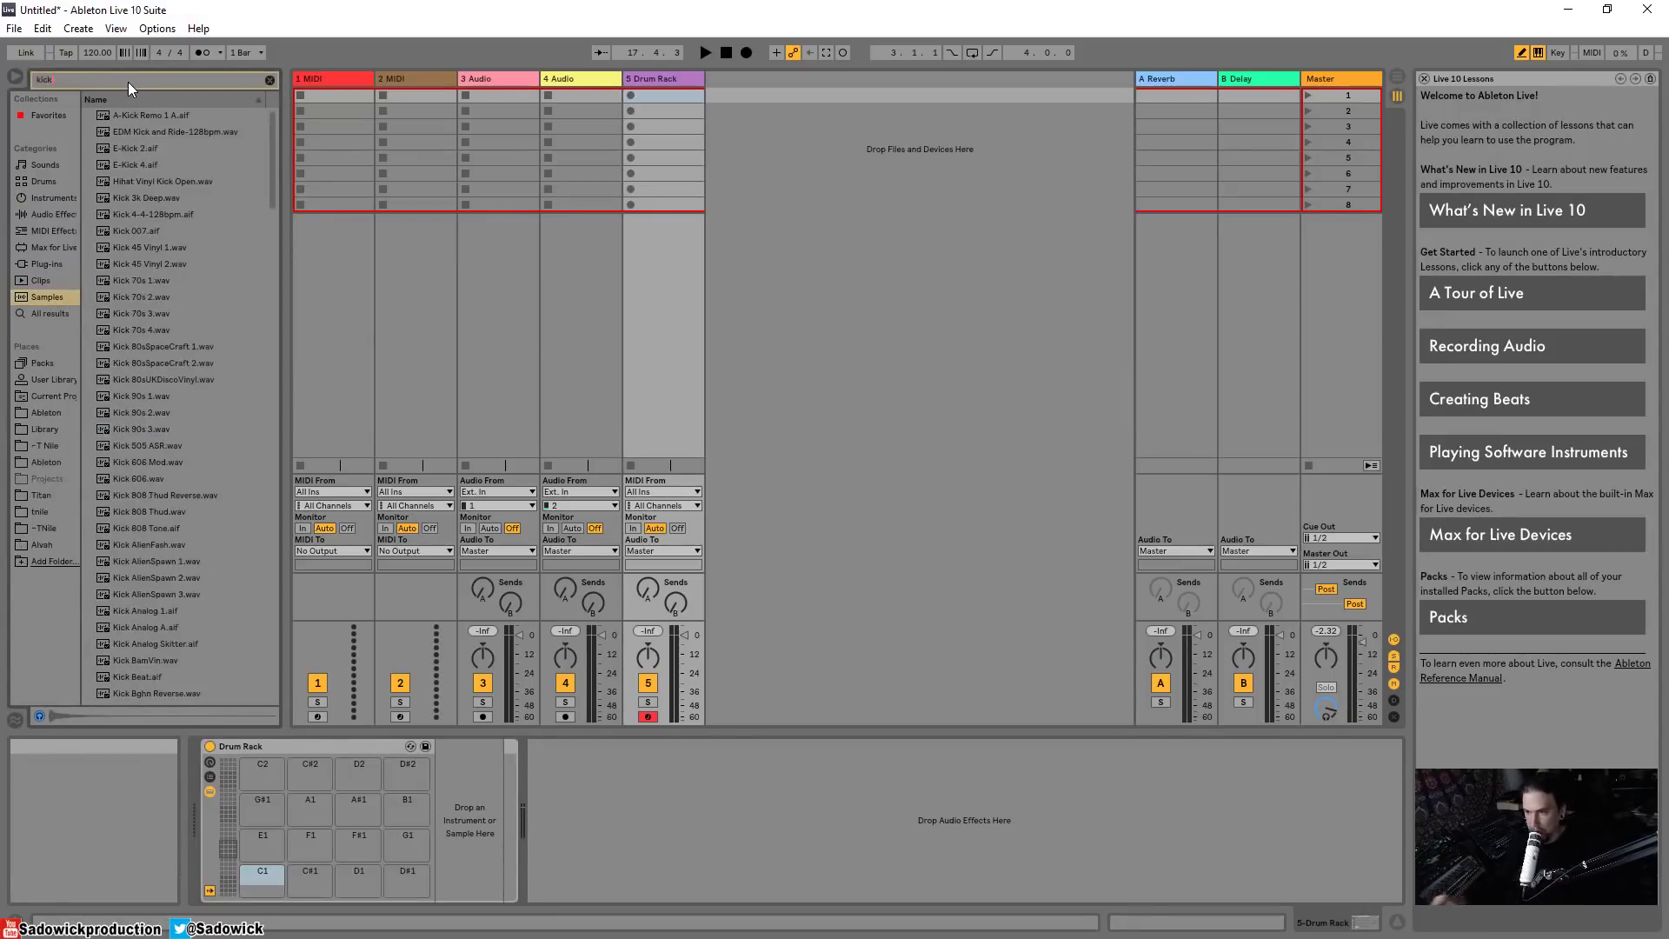
left_click(153, 429)
left_click_drag(137, 430, 262, 877)
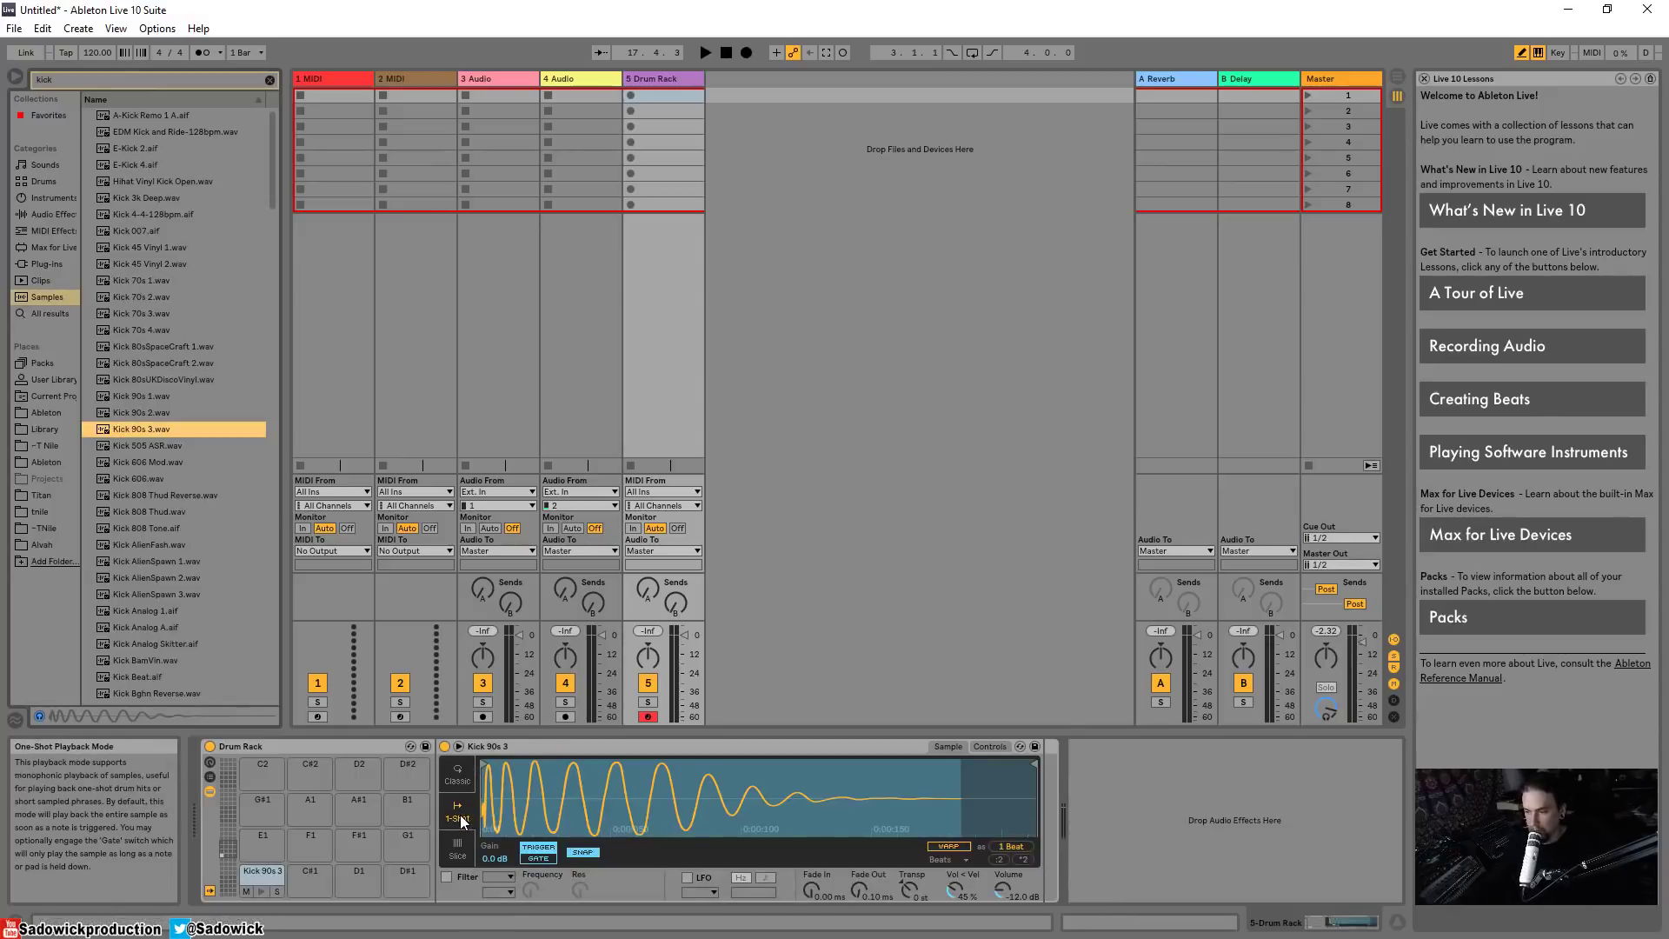
left_click(264, 891)
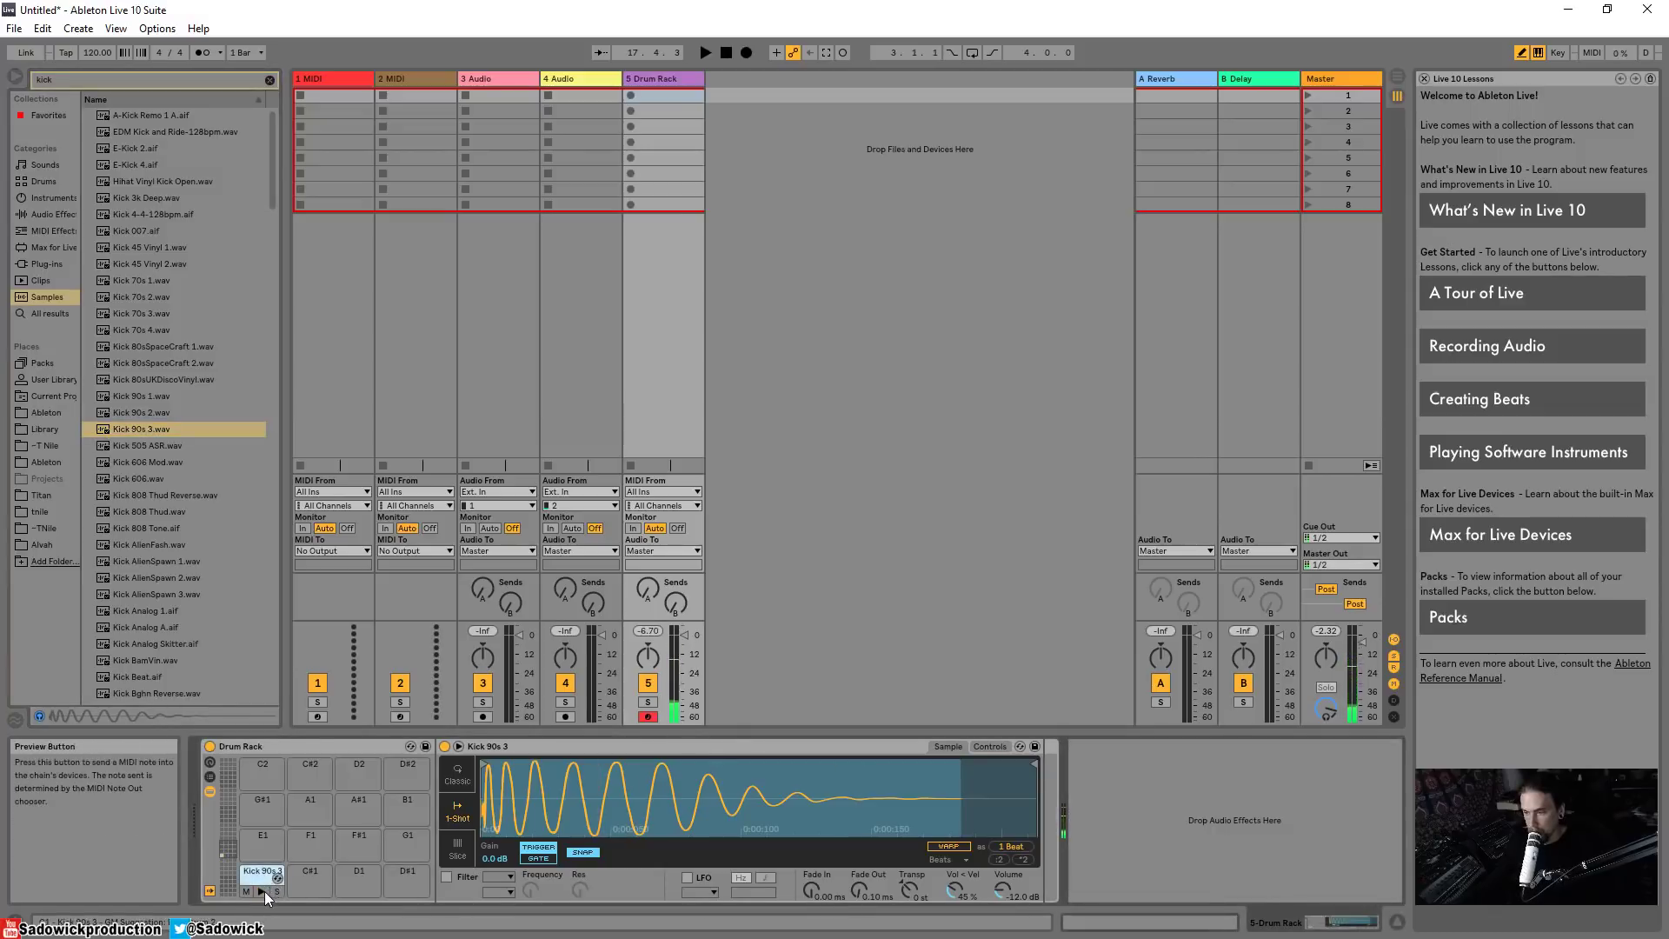
Step: Search for snare and load Snare Acoustic Nightly onto pad C#1
left_click(165, 80)
key("BackSpace")
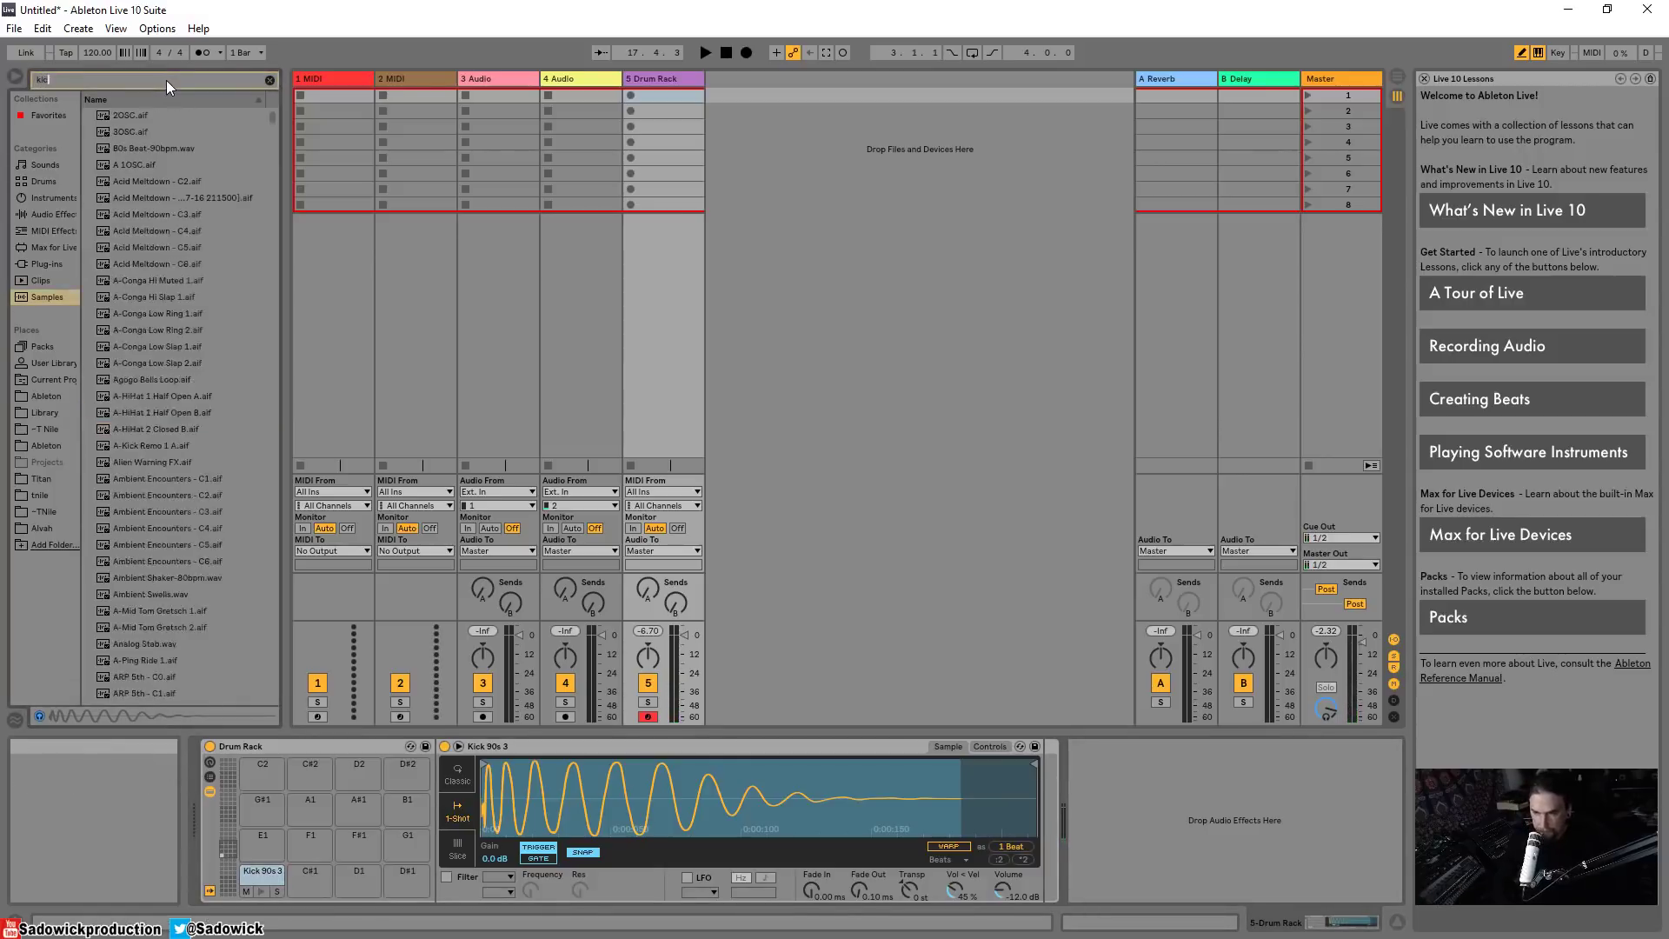
type("k")
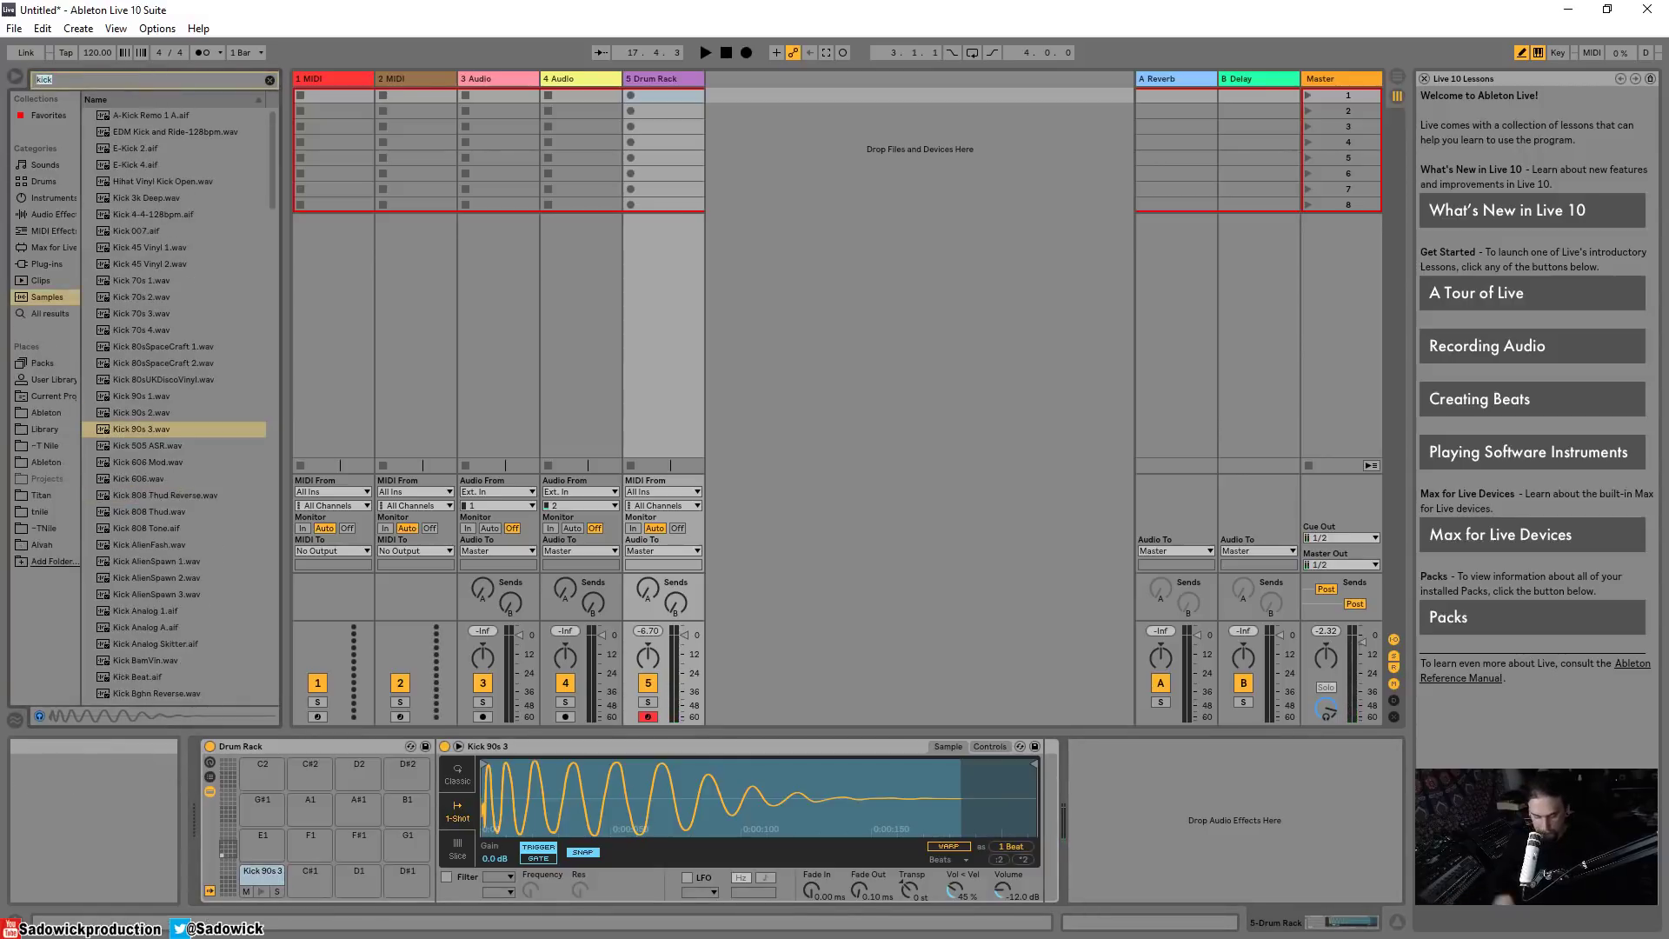
type("snare")
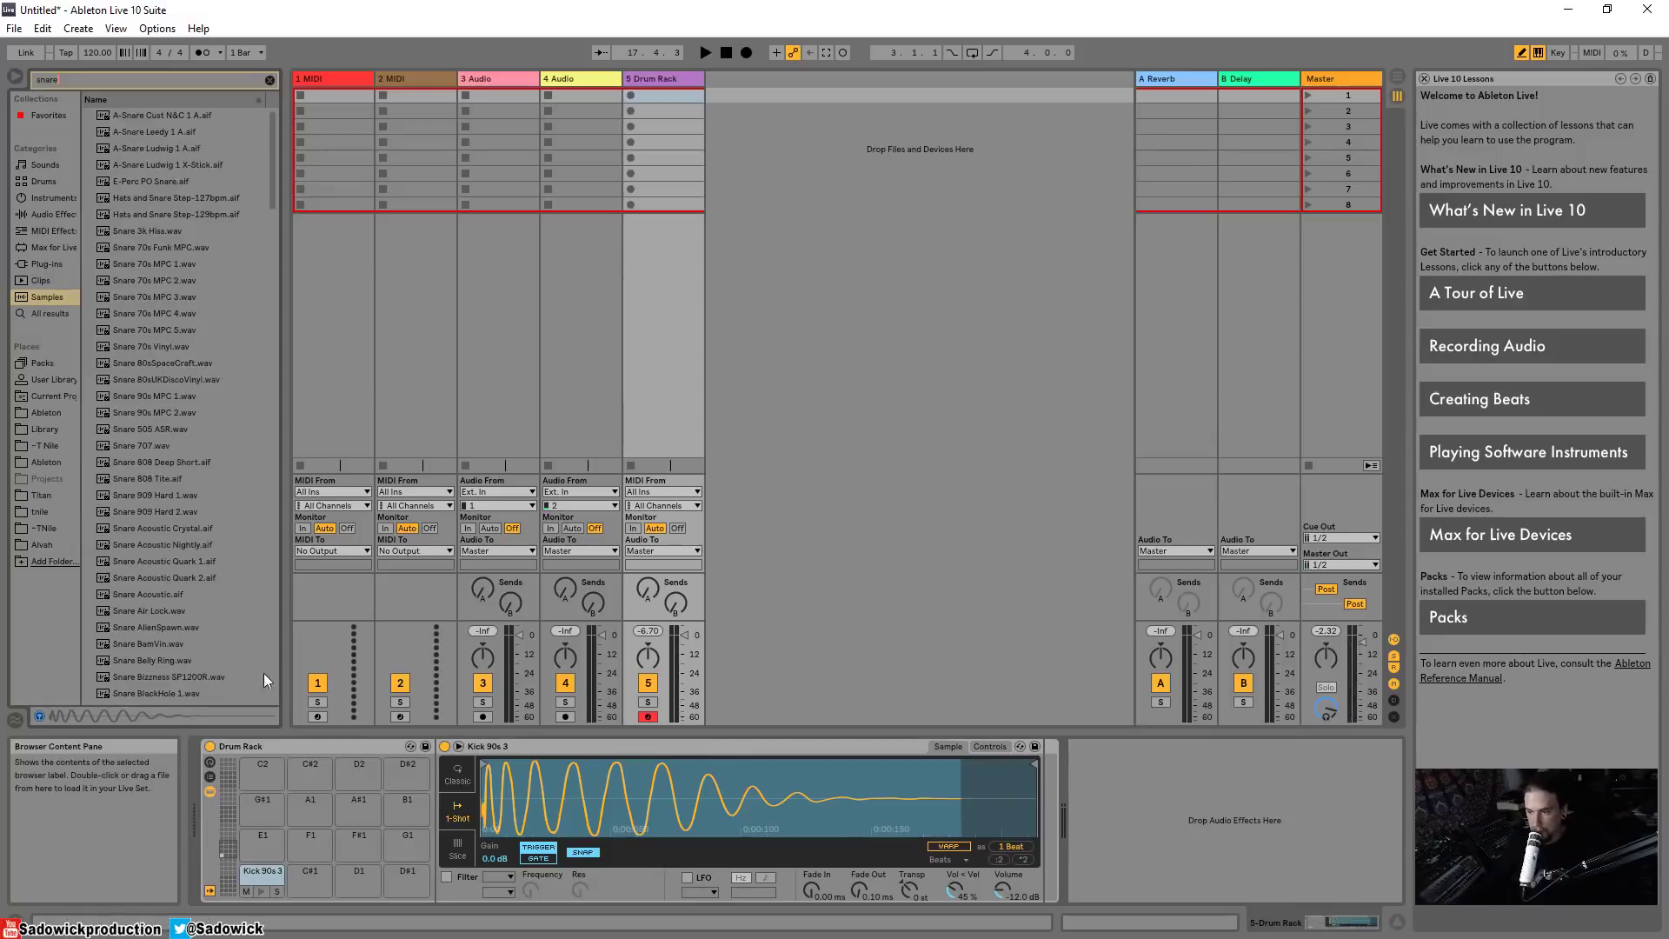
left_click(182, 542)
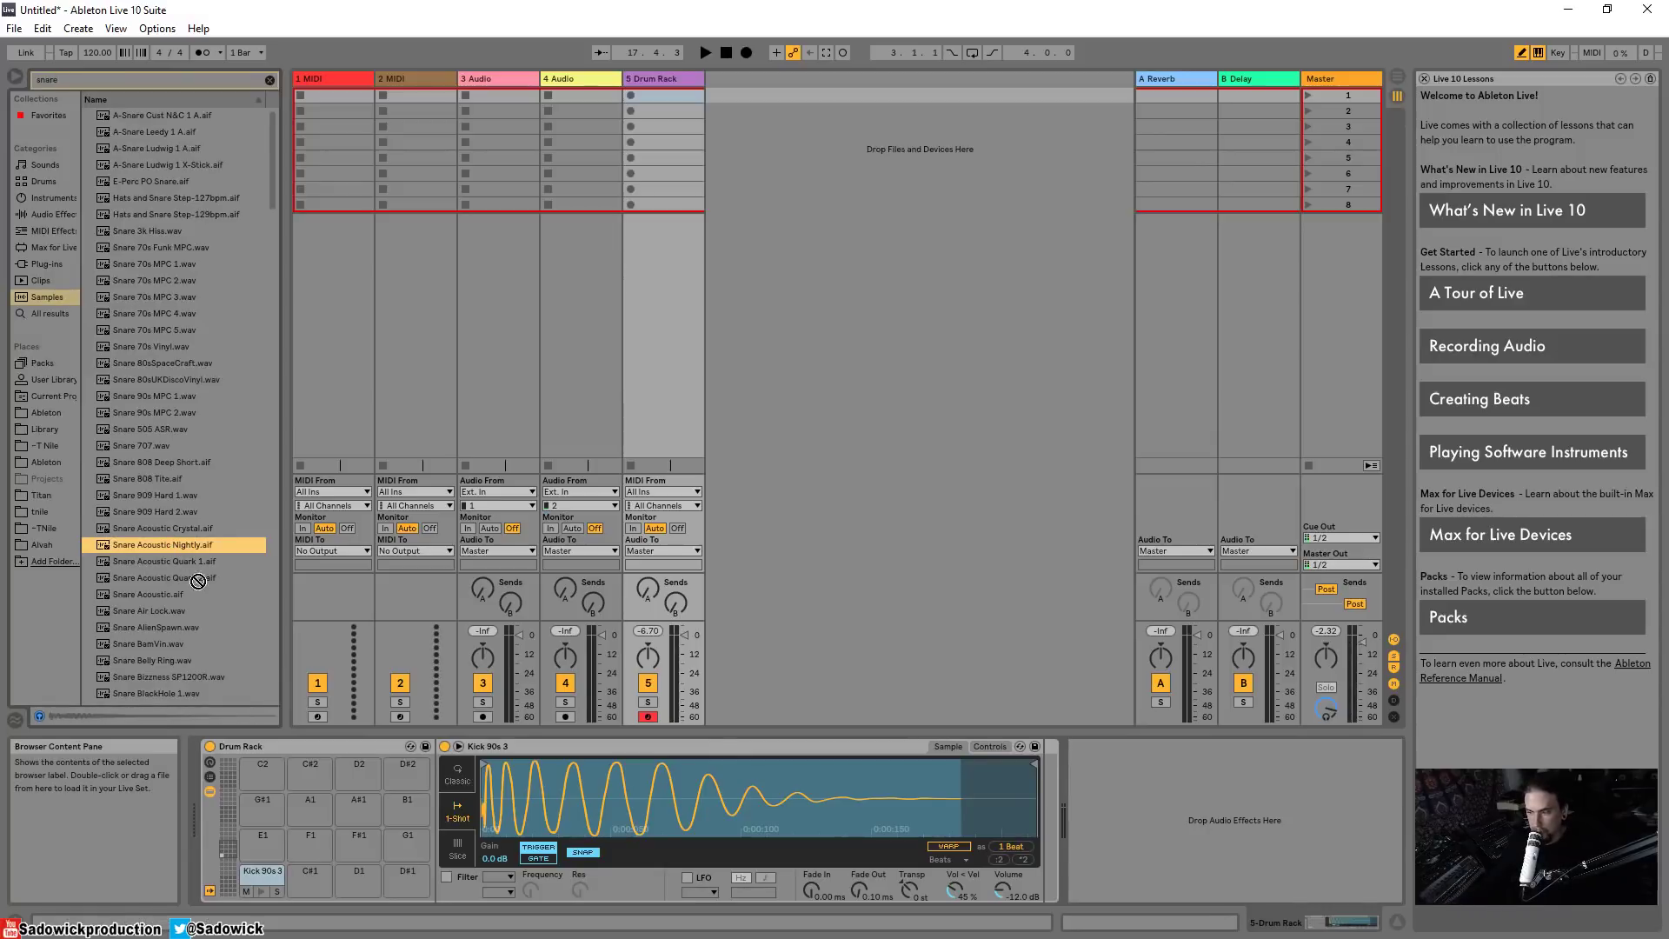
left_click_drag(198, 581, 312, 874)
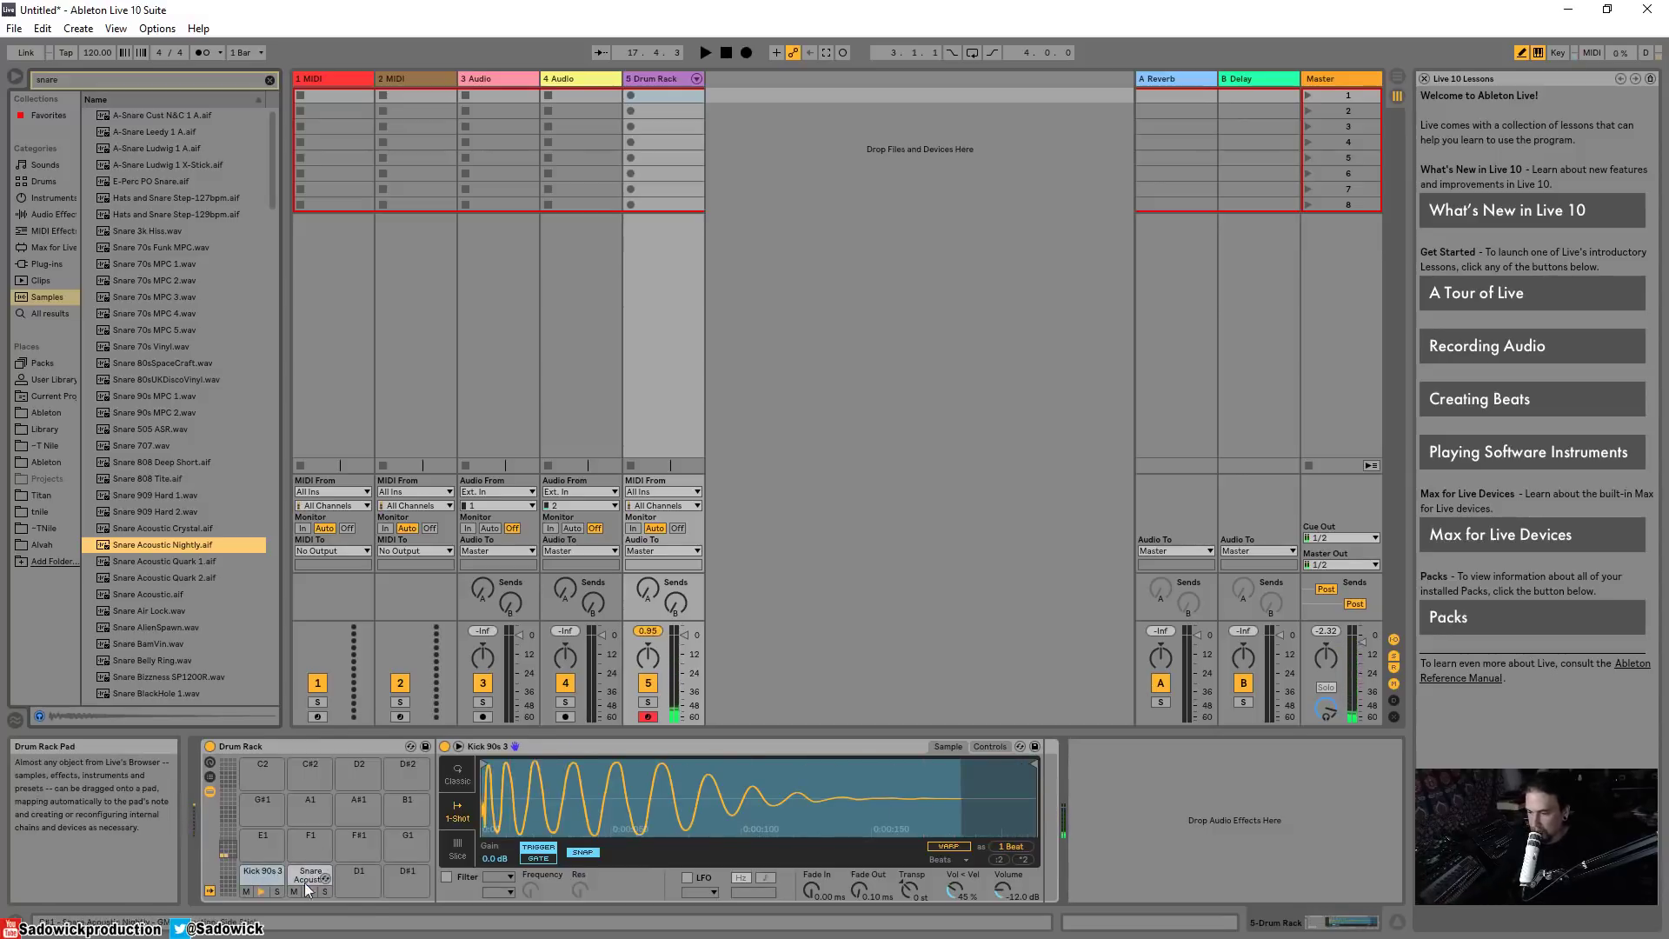
Step: Search for 'hat', load Hihat Chirp Hat Open onto pad D1, and audition hi-hat and kick pads
left_click(110, 77)
type("hat")
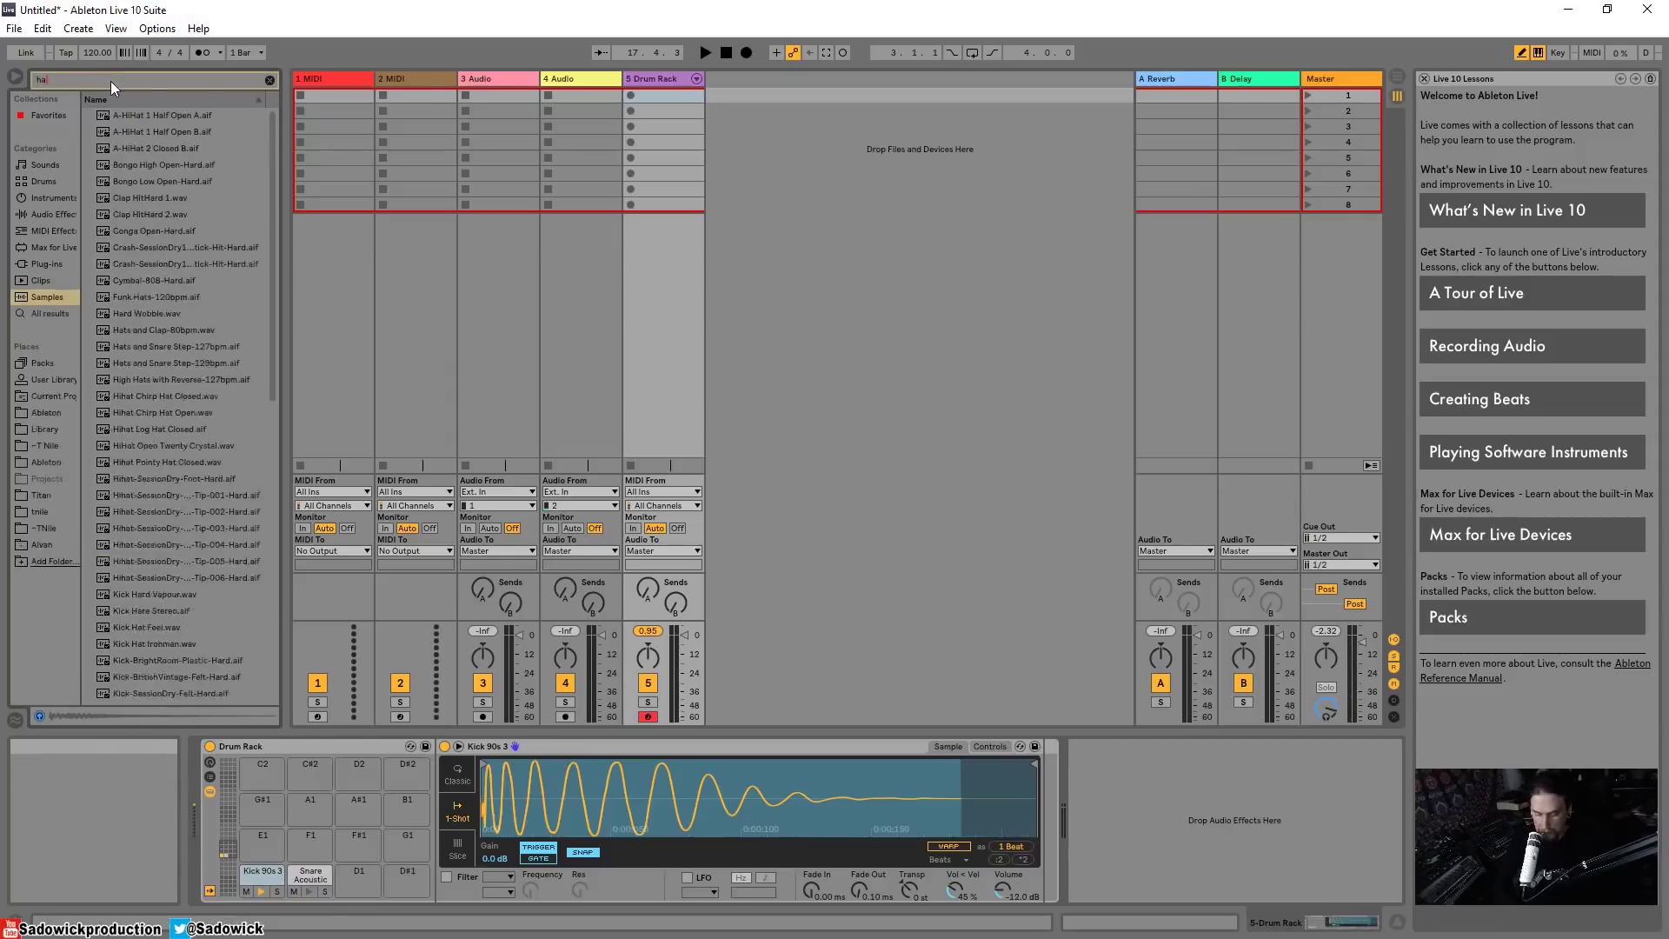
left_click(112, 264)
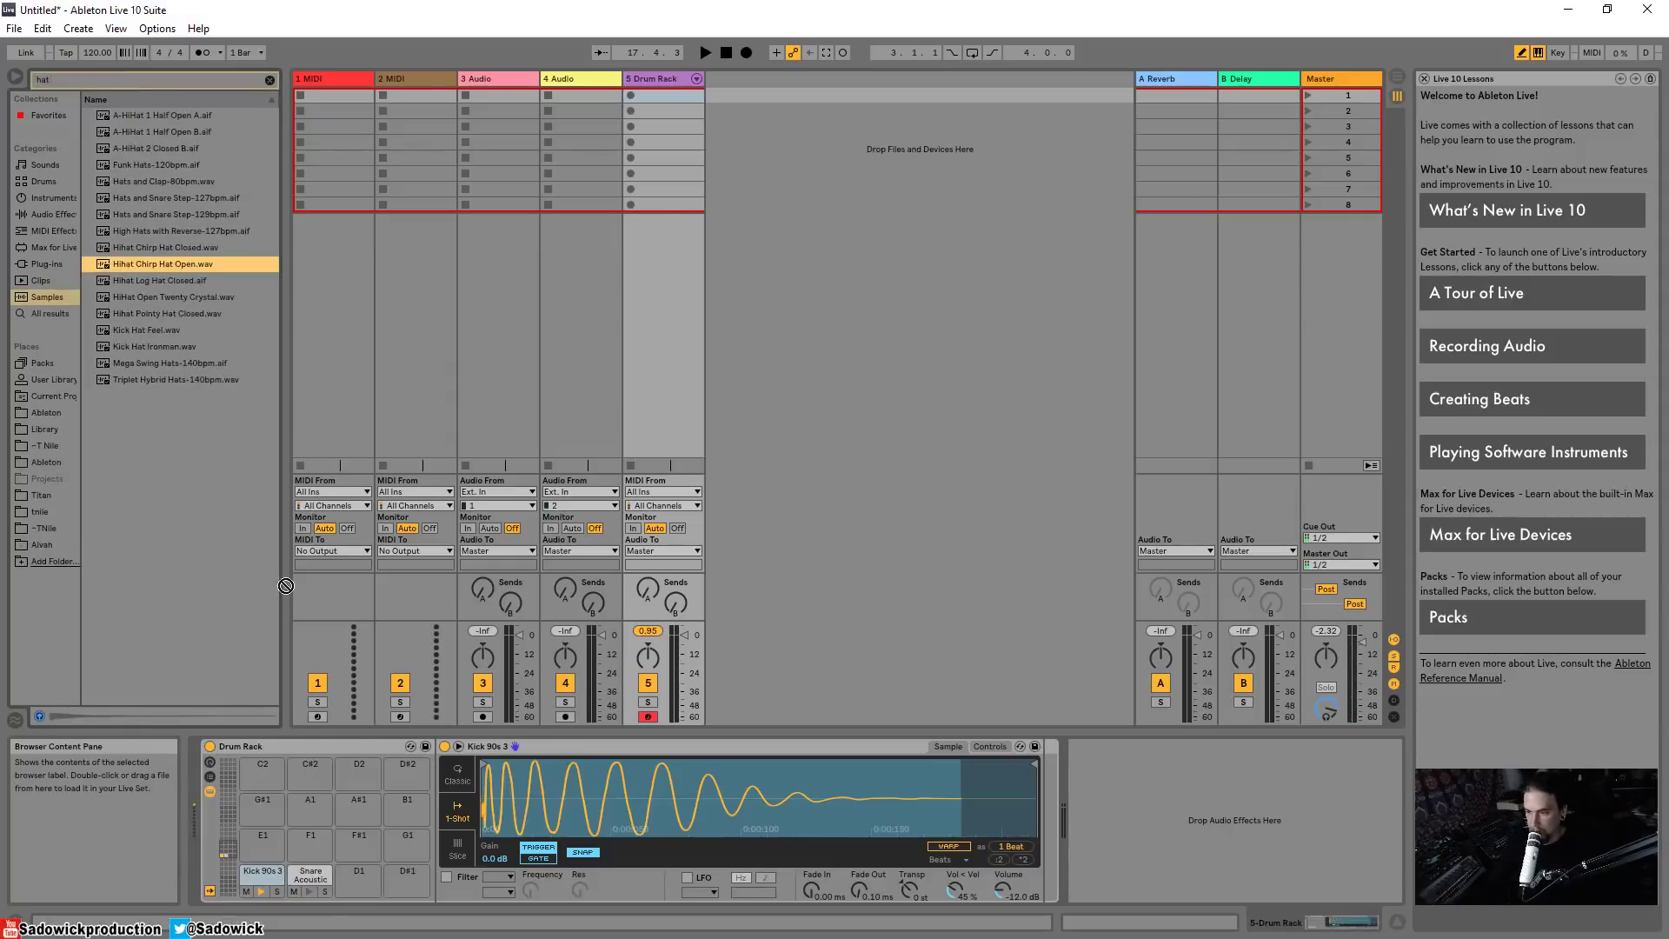
left_click_drag(352, 874, 355, 883)
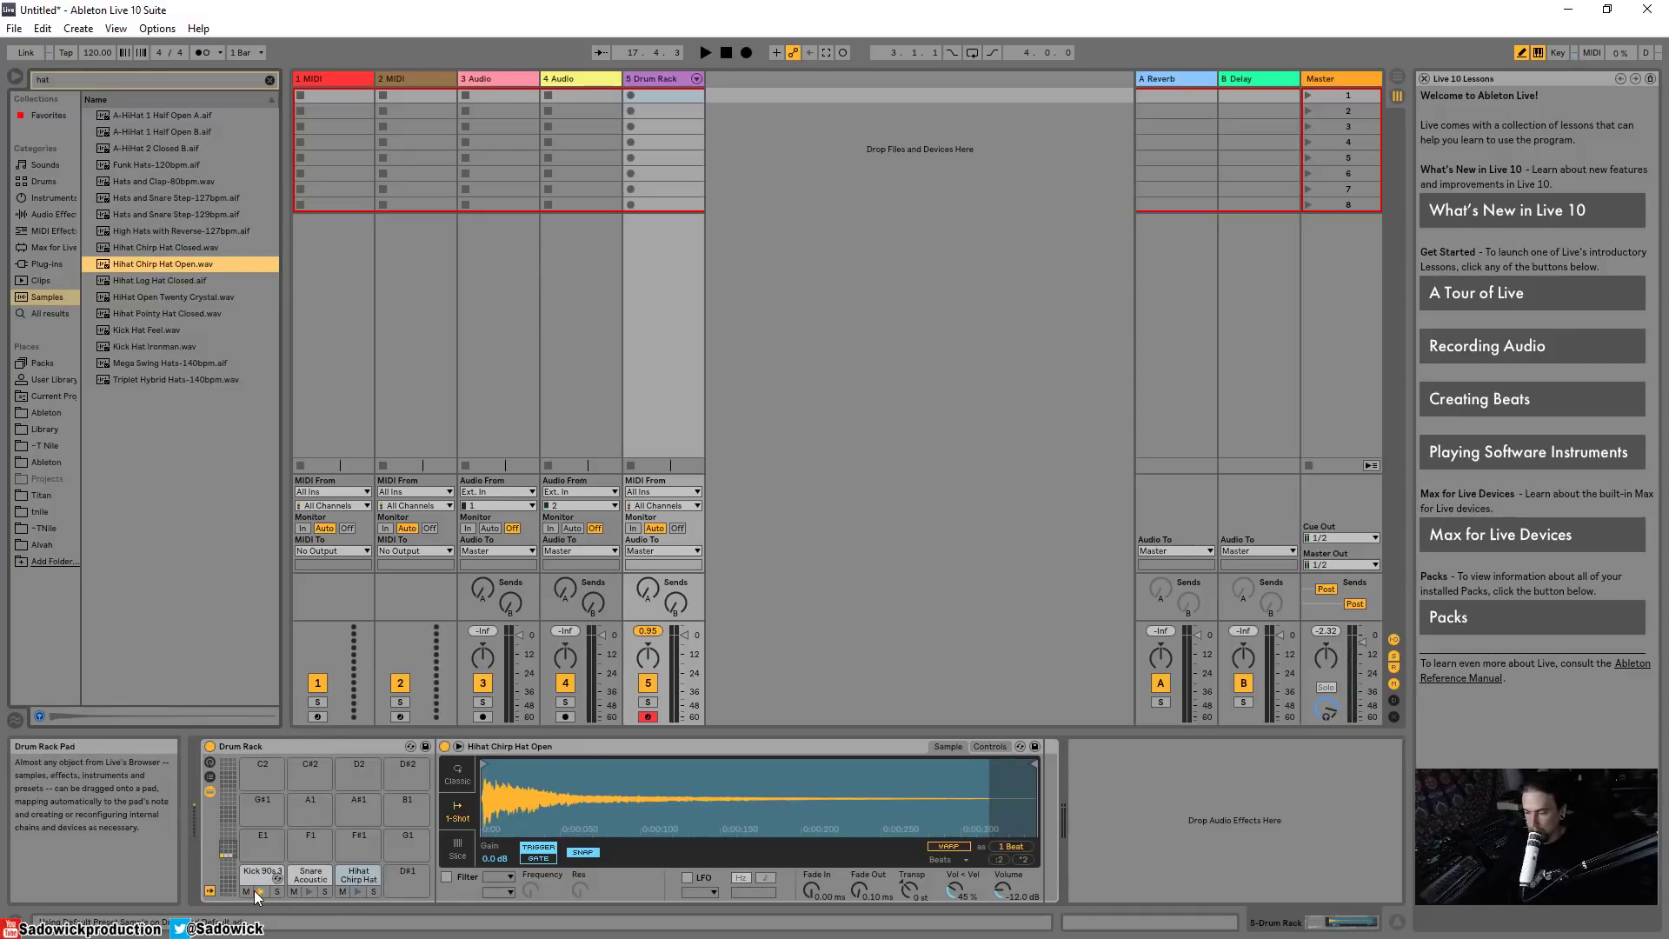
left_click(359, 892)
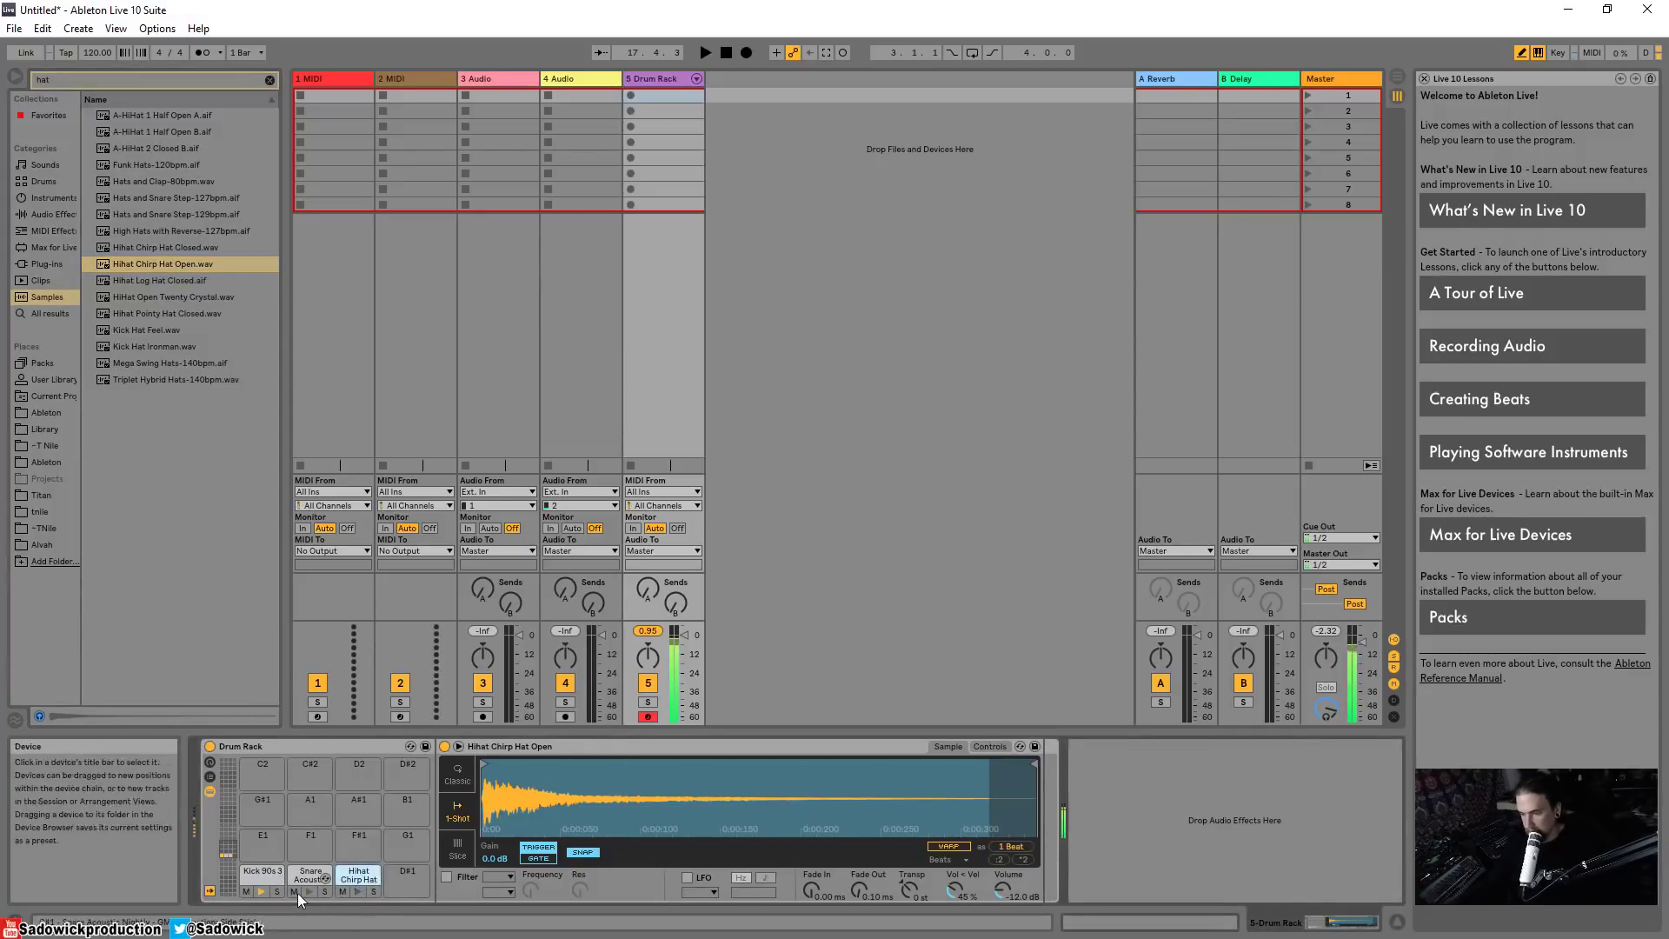
left_click(262, 891)
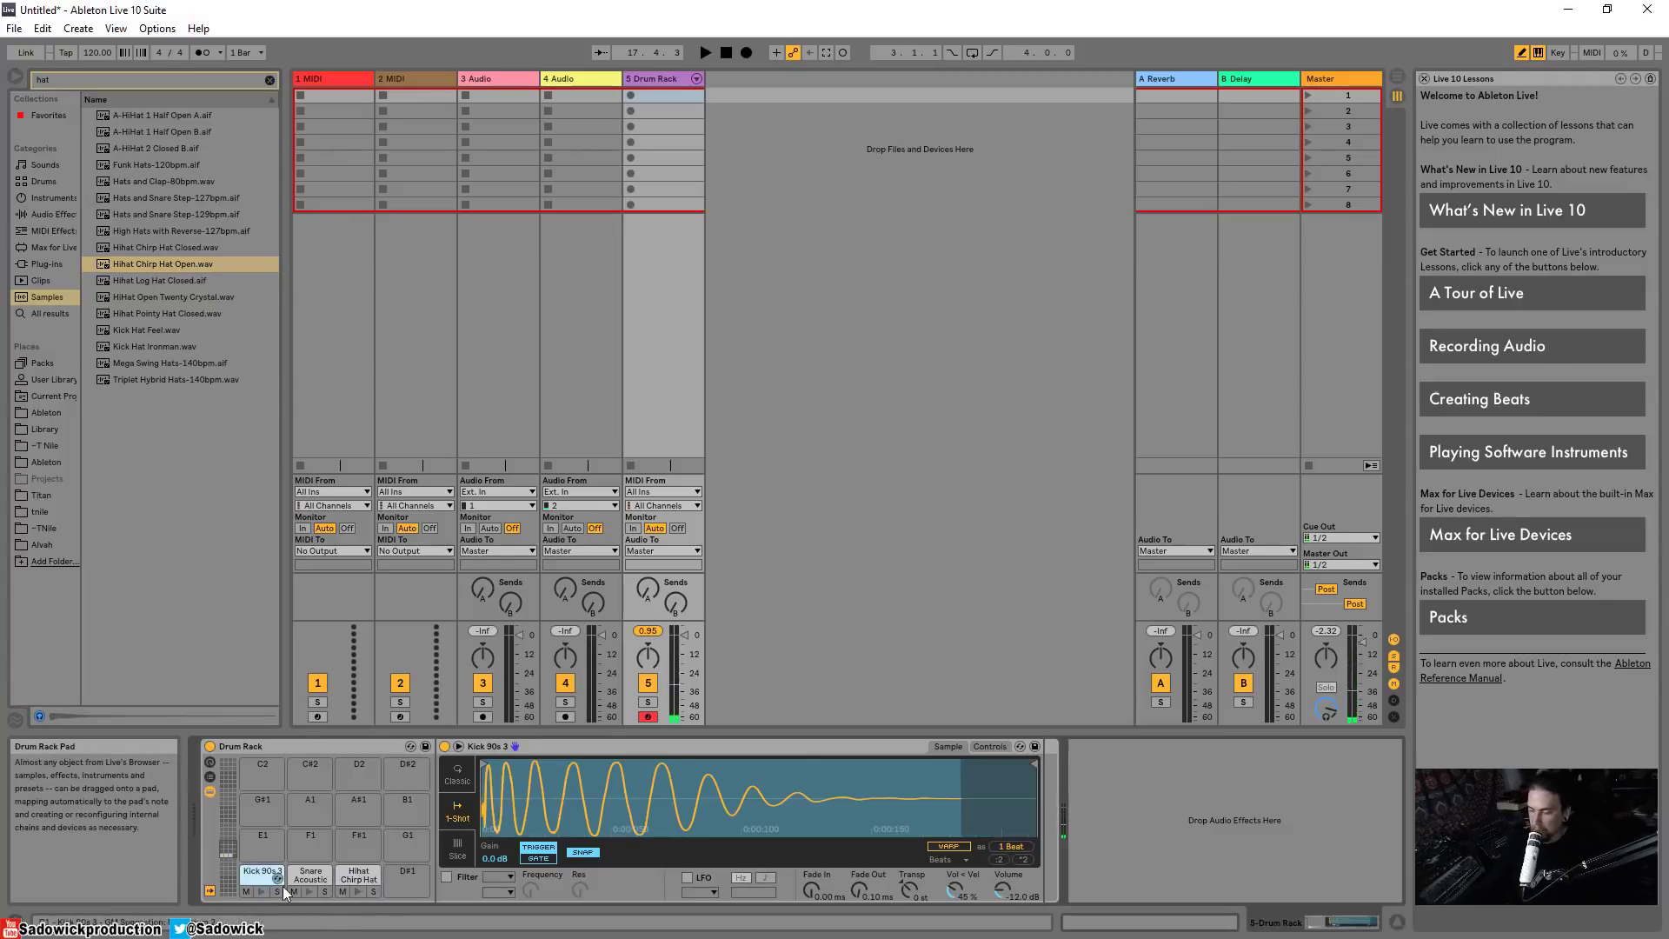
Step: Create a MIDI clip, draw kicks at 1.1 and 1.1.3 and a snare at 1.2.3
double_click(659, 96)
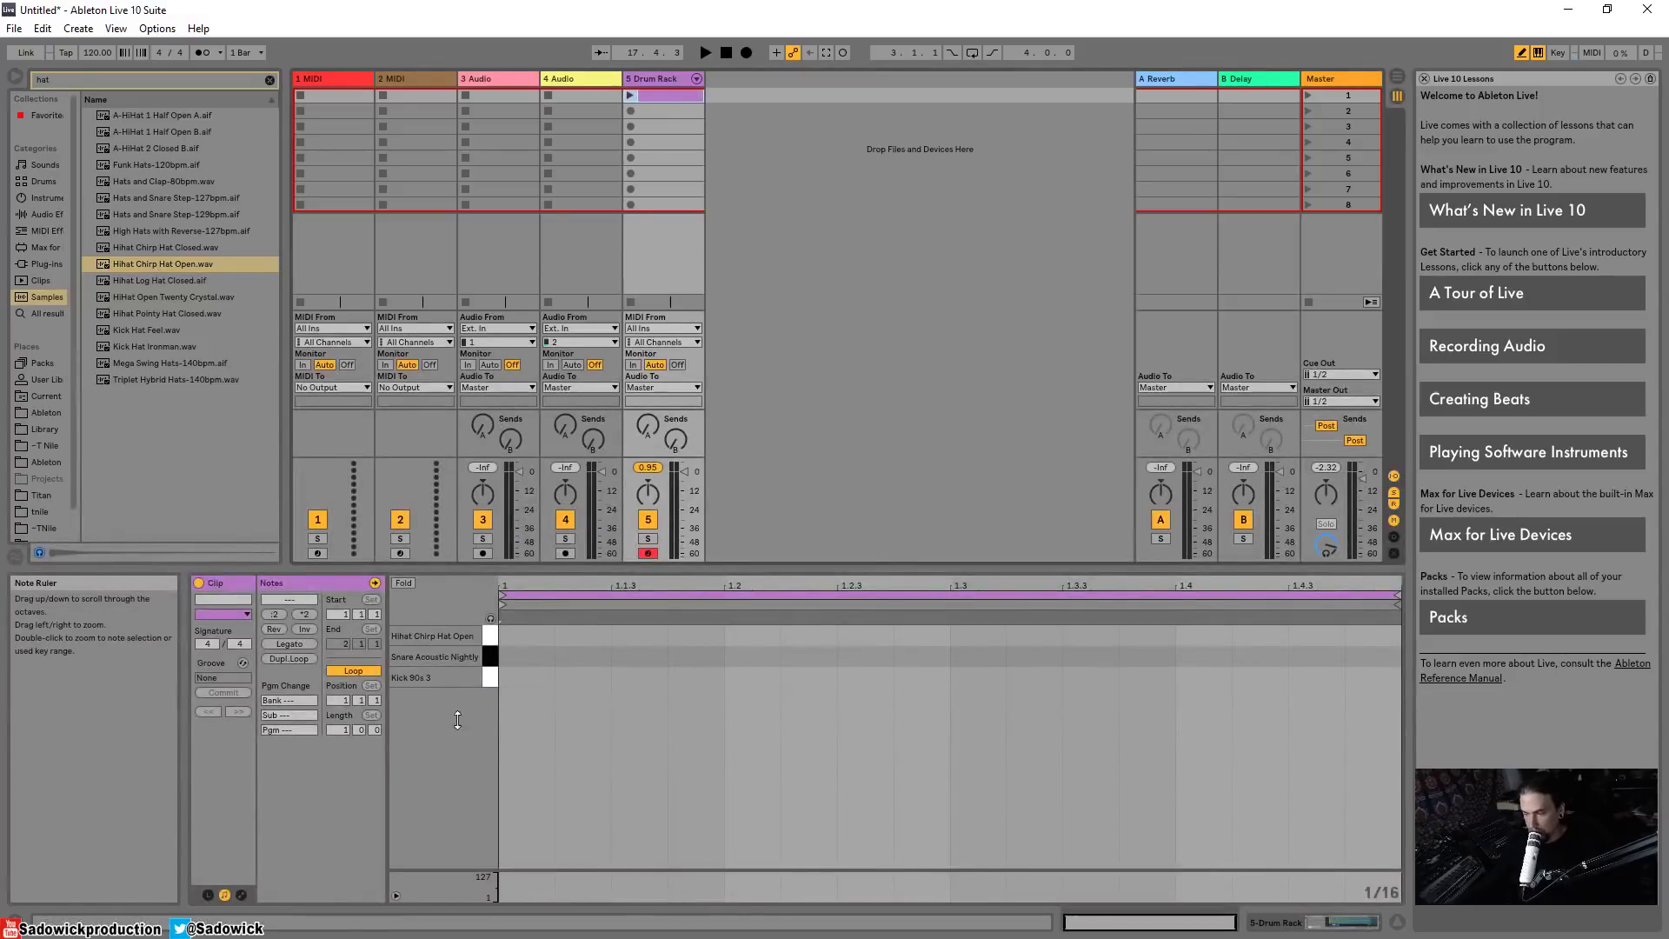
left_click(527, 678)
left_click(637, 677)
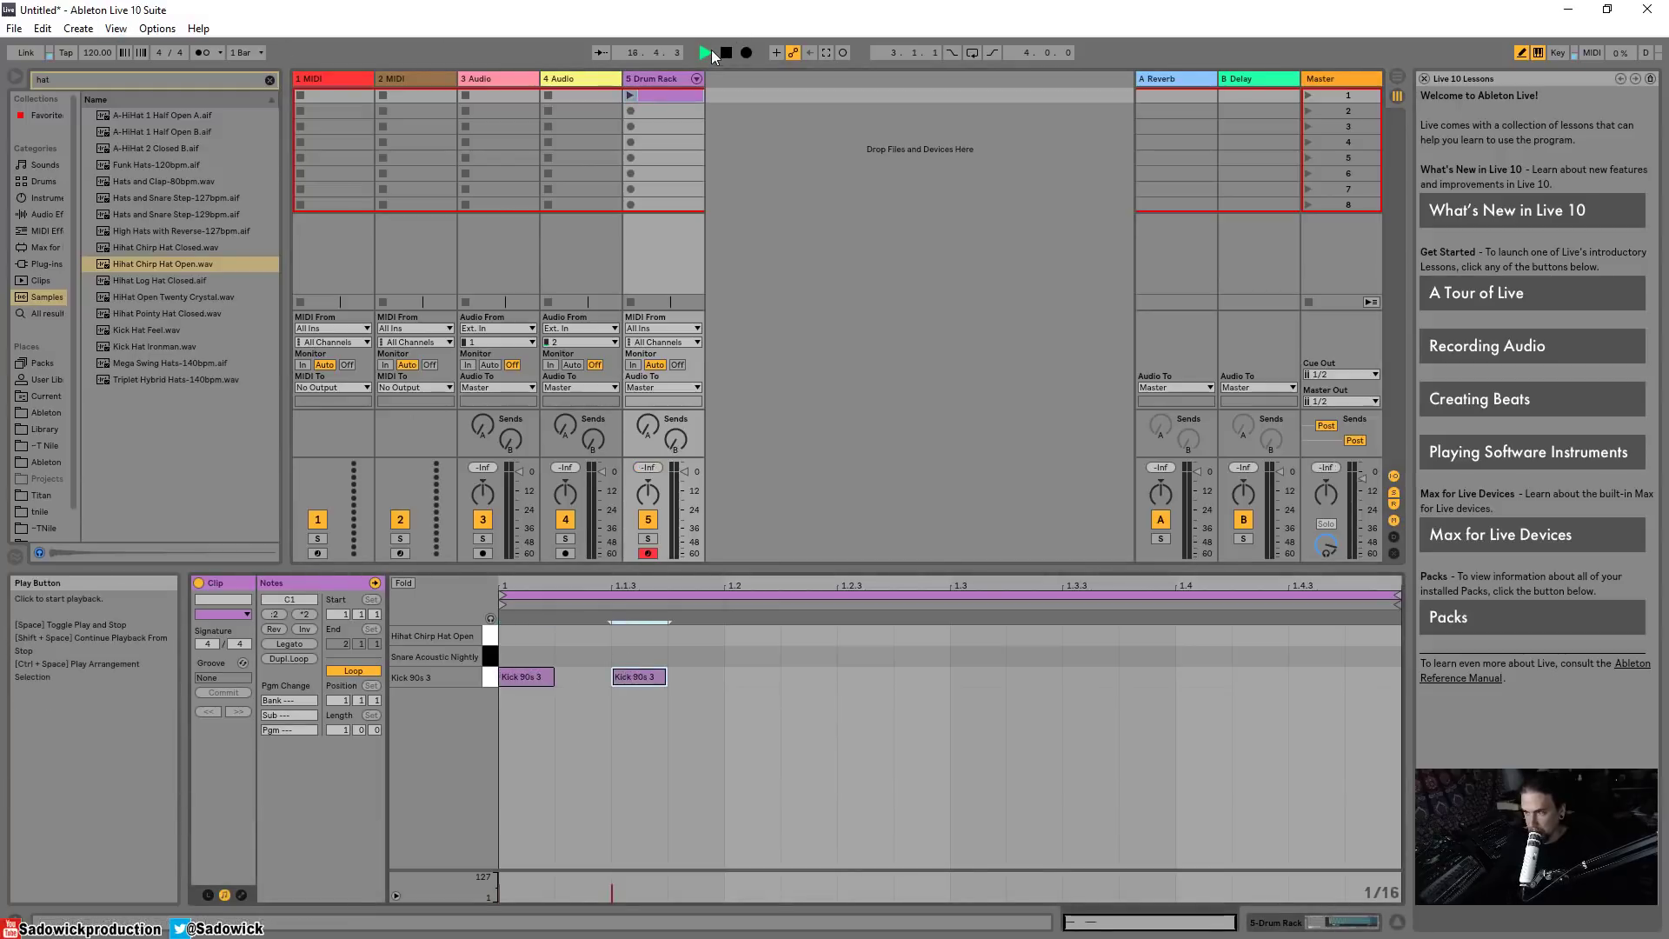
key("space")
left_click(632, 96)
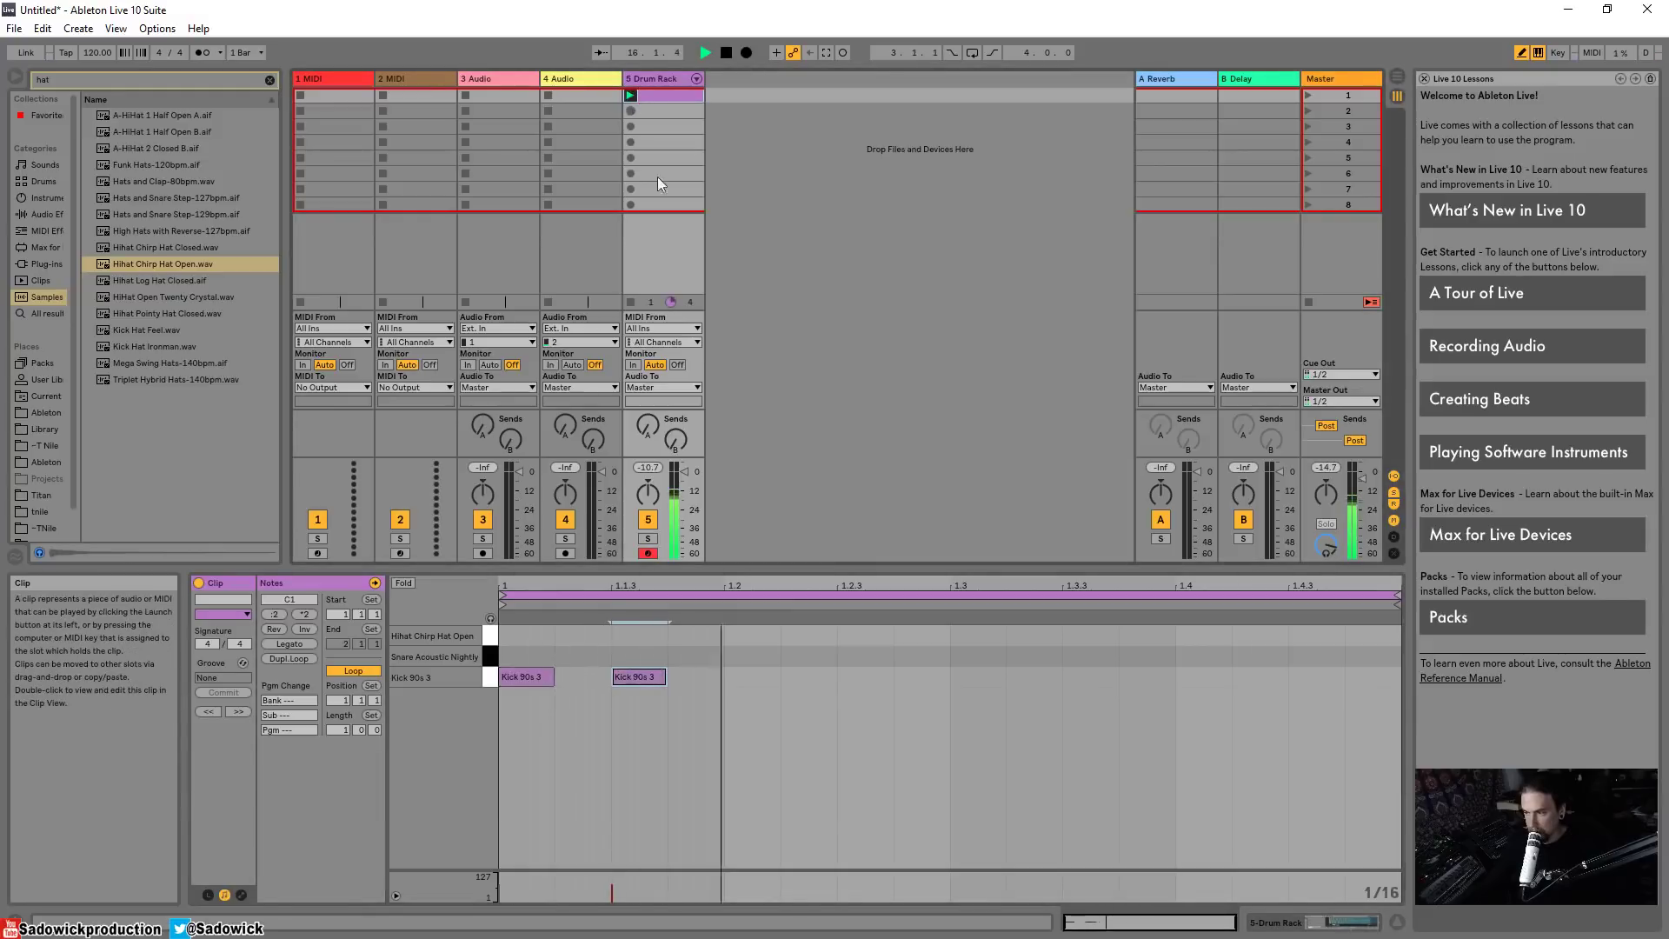
left_click(753, 655)
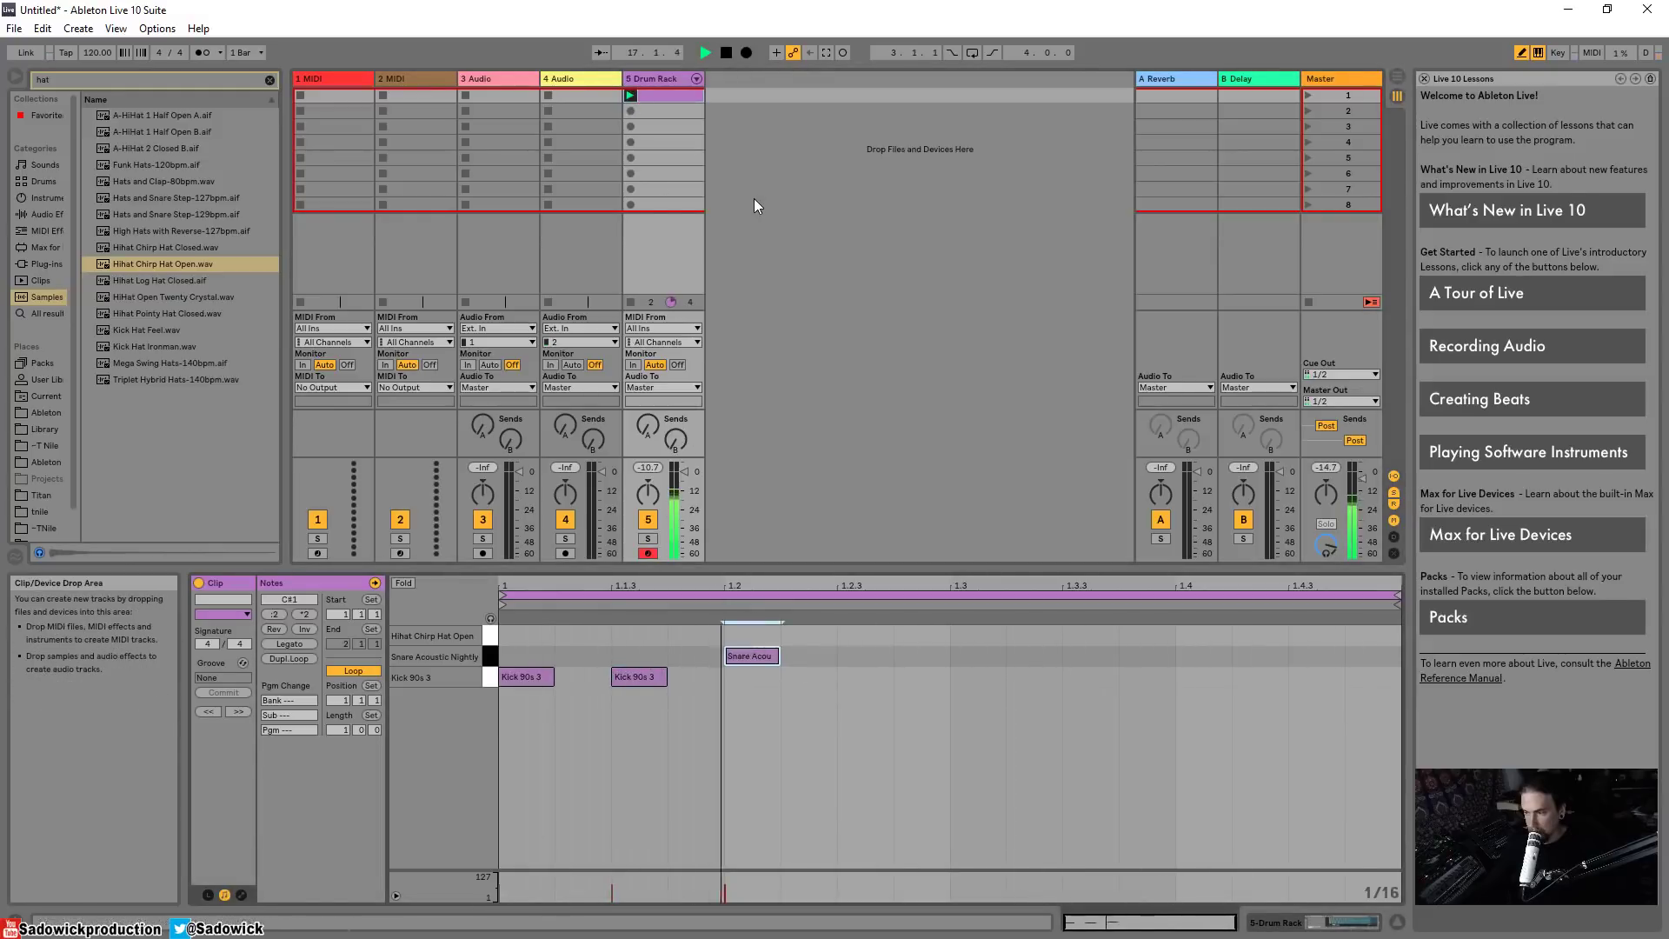
left_click(779, 656)
left_click(853, 654)
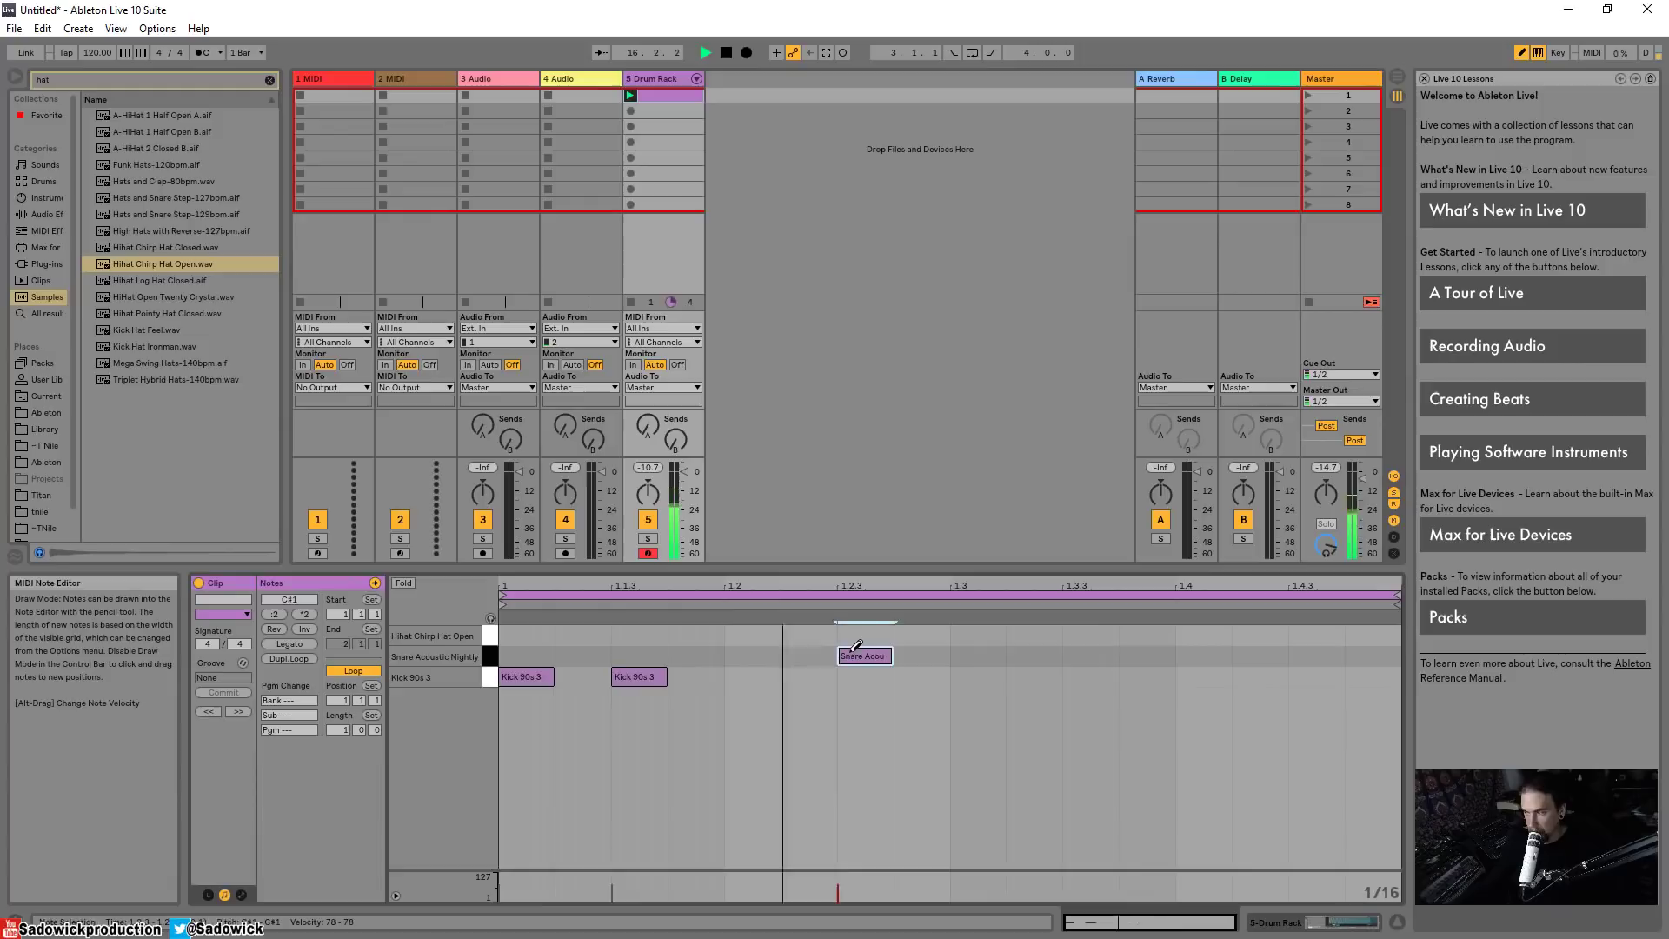
Step: Add a snare at 1.3.3 and hi-hats at 1.1.2, 1.1.4, 1.2.4 and 1.4
key("shift+Tab")
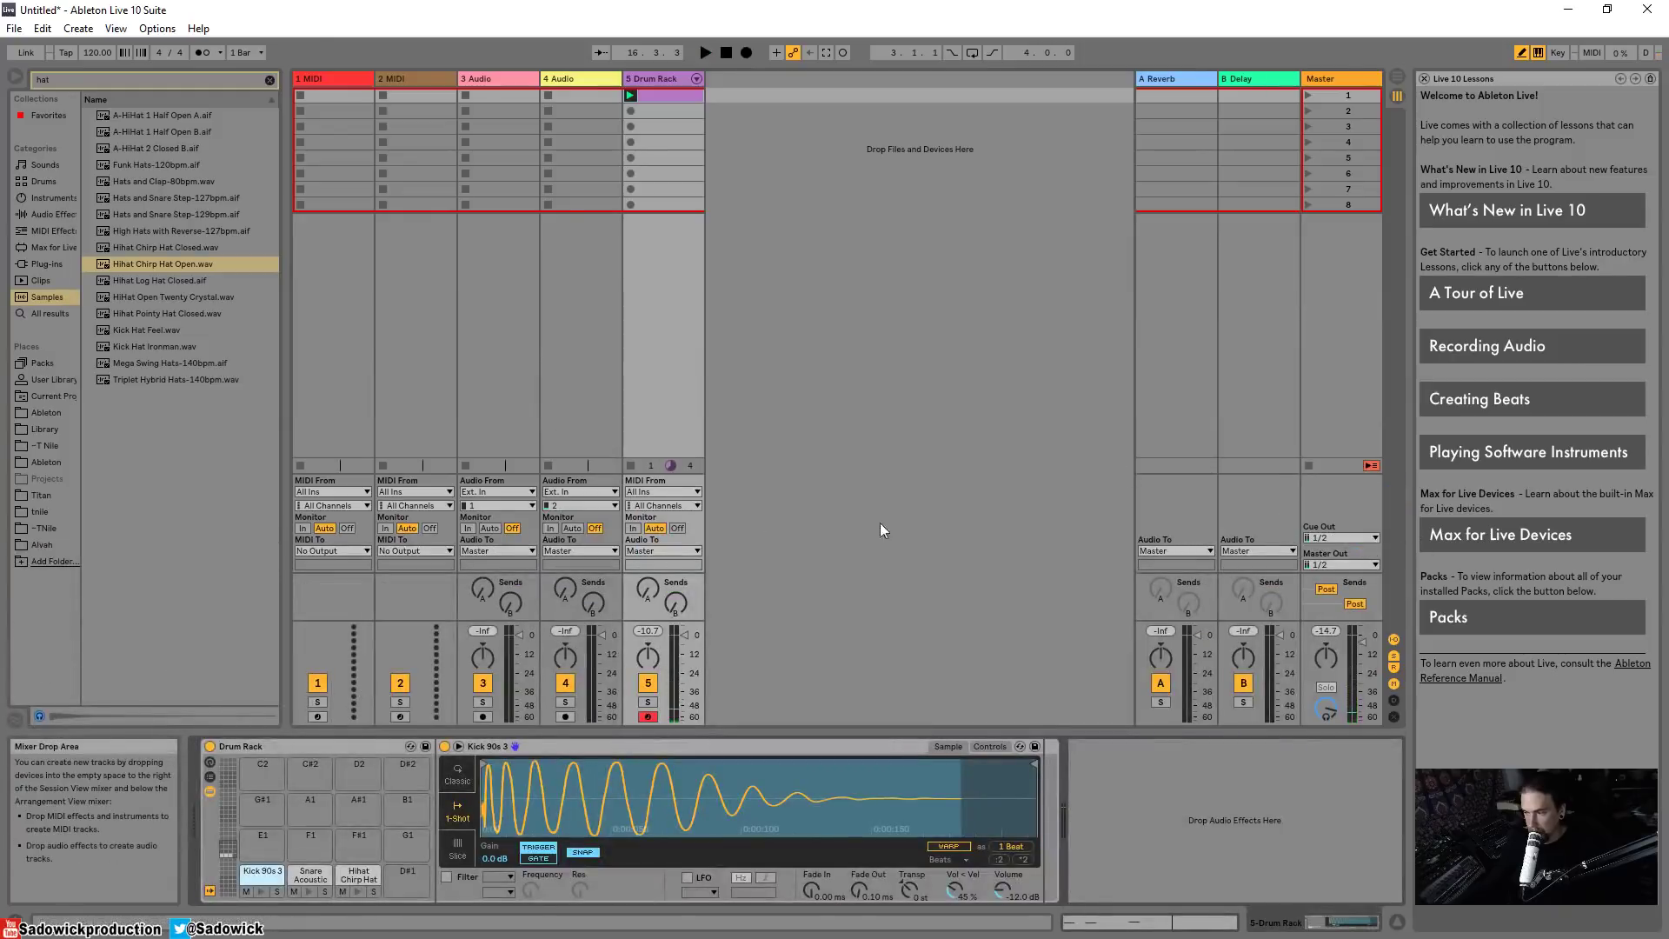
left_click(654, 94)
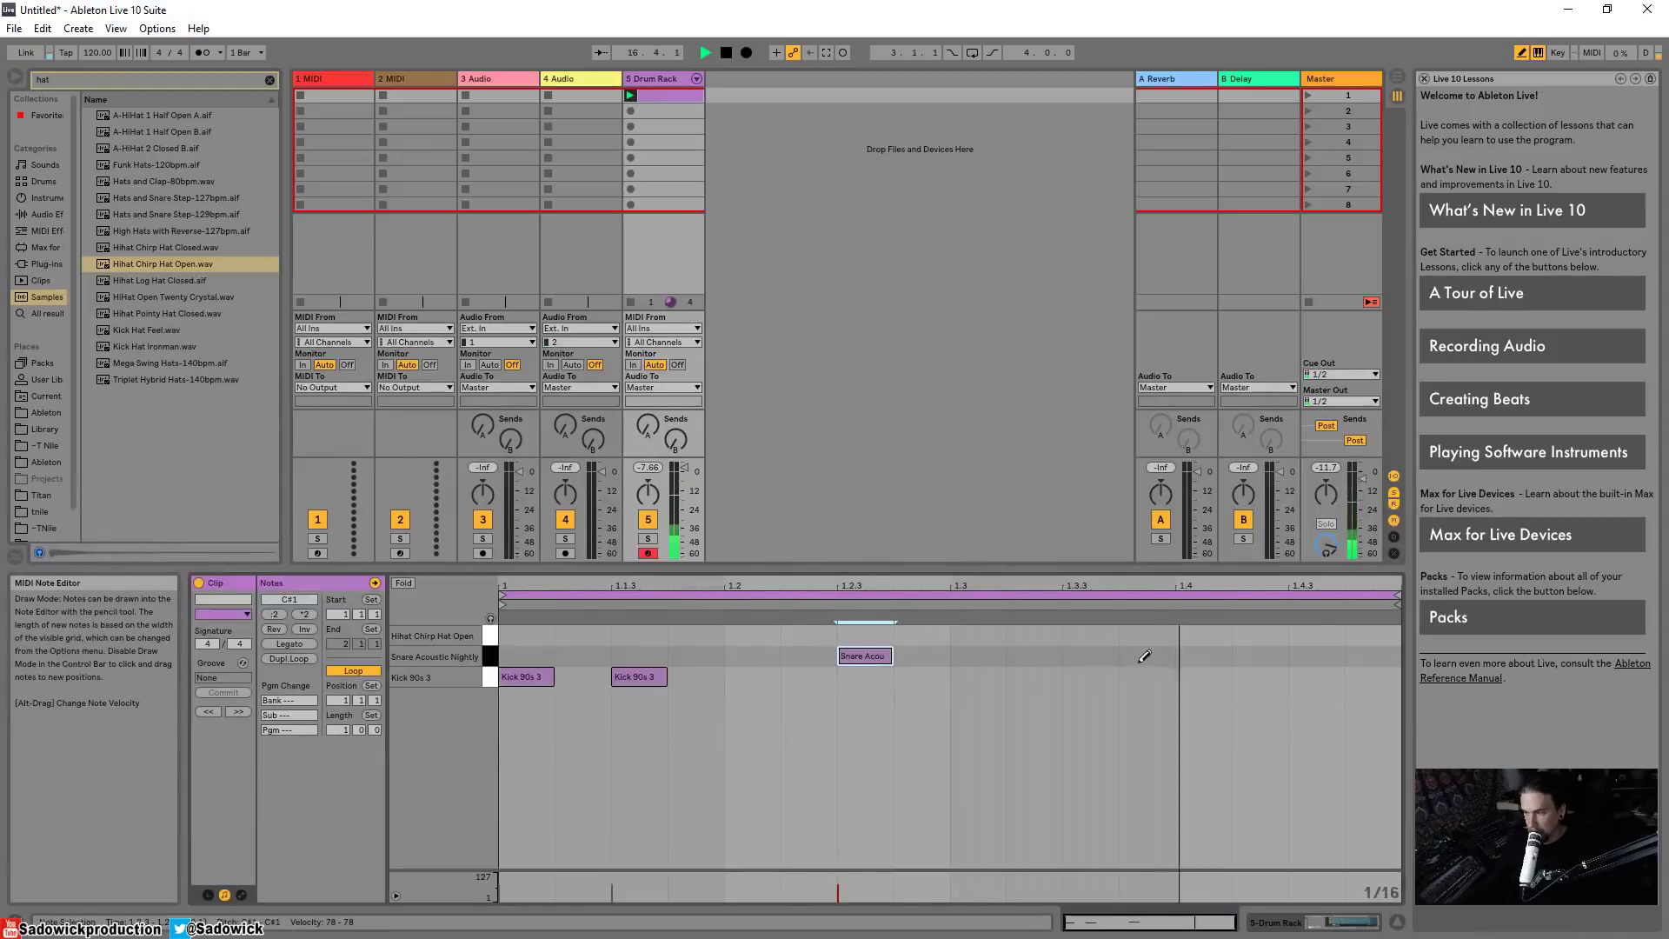
left_click(1108, 656)
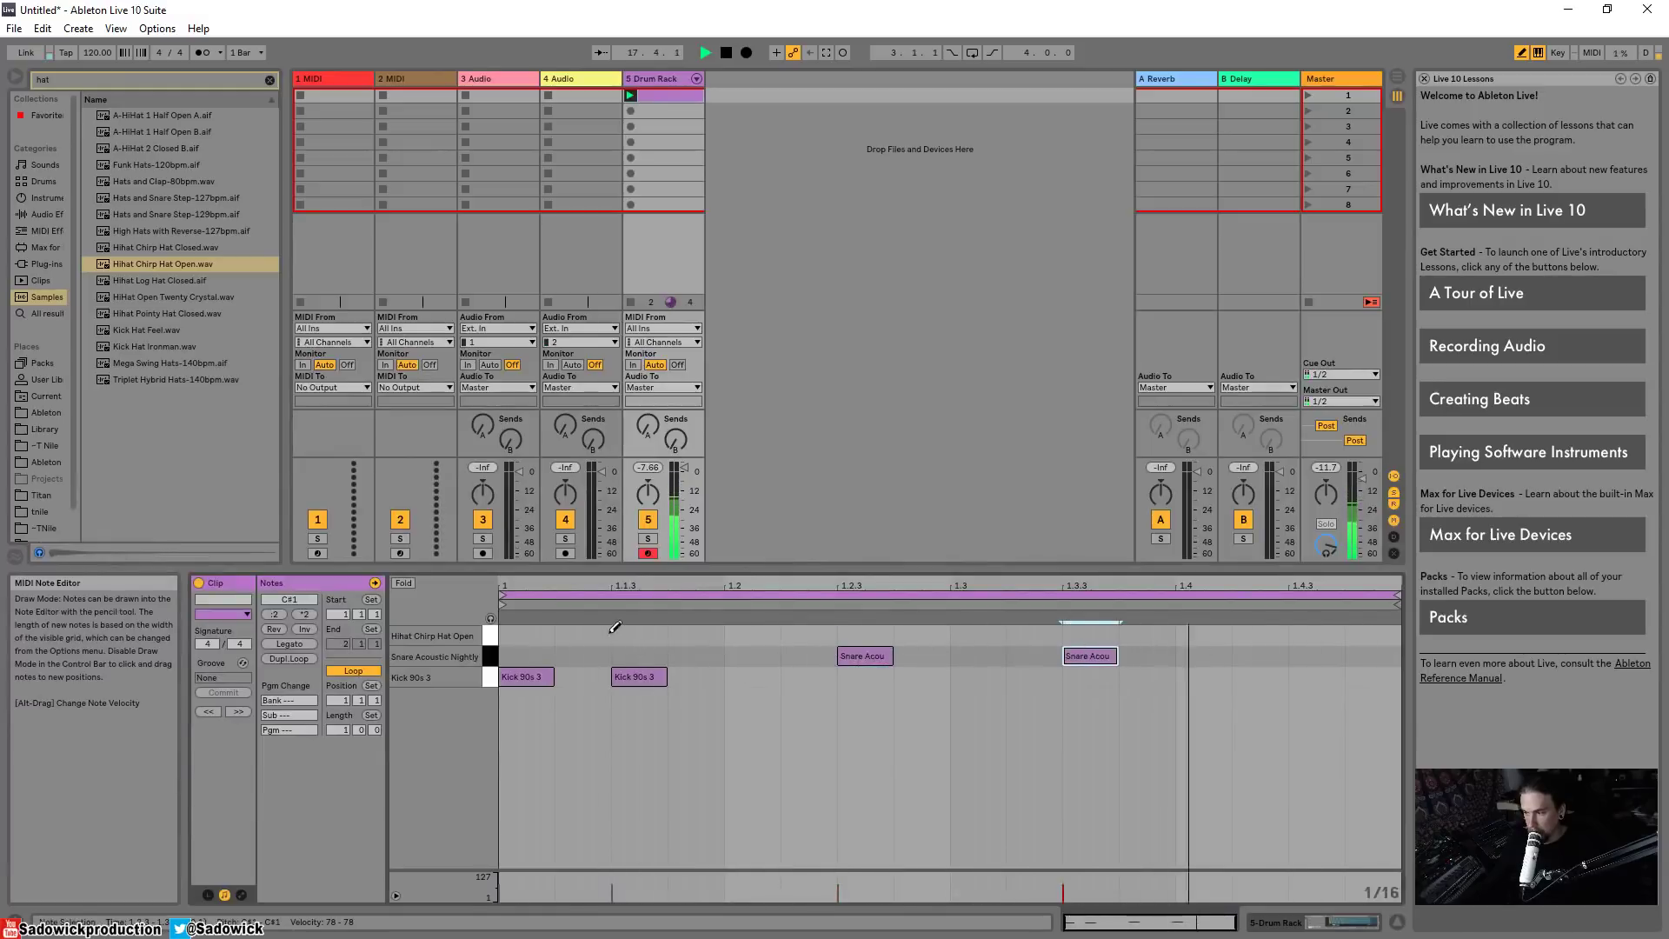
left_click(581, 635)
left_click(694, 635)
left_click(923, 635)
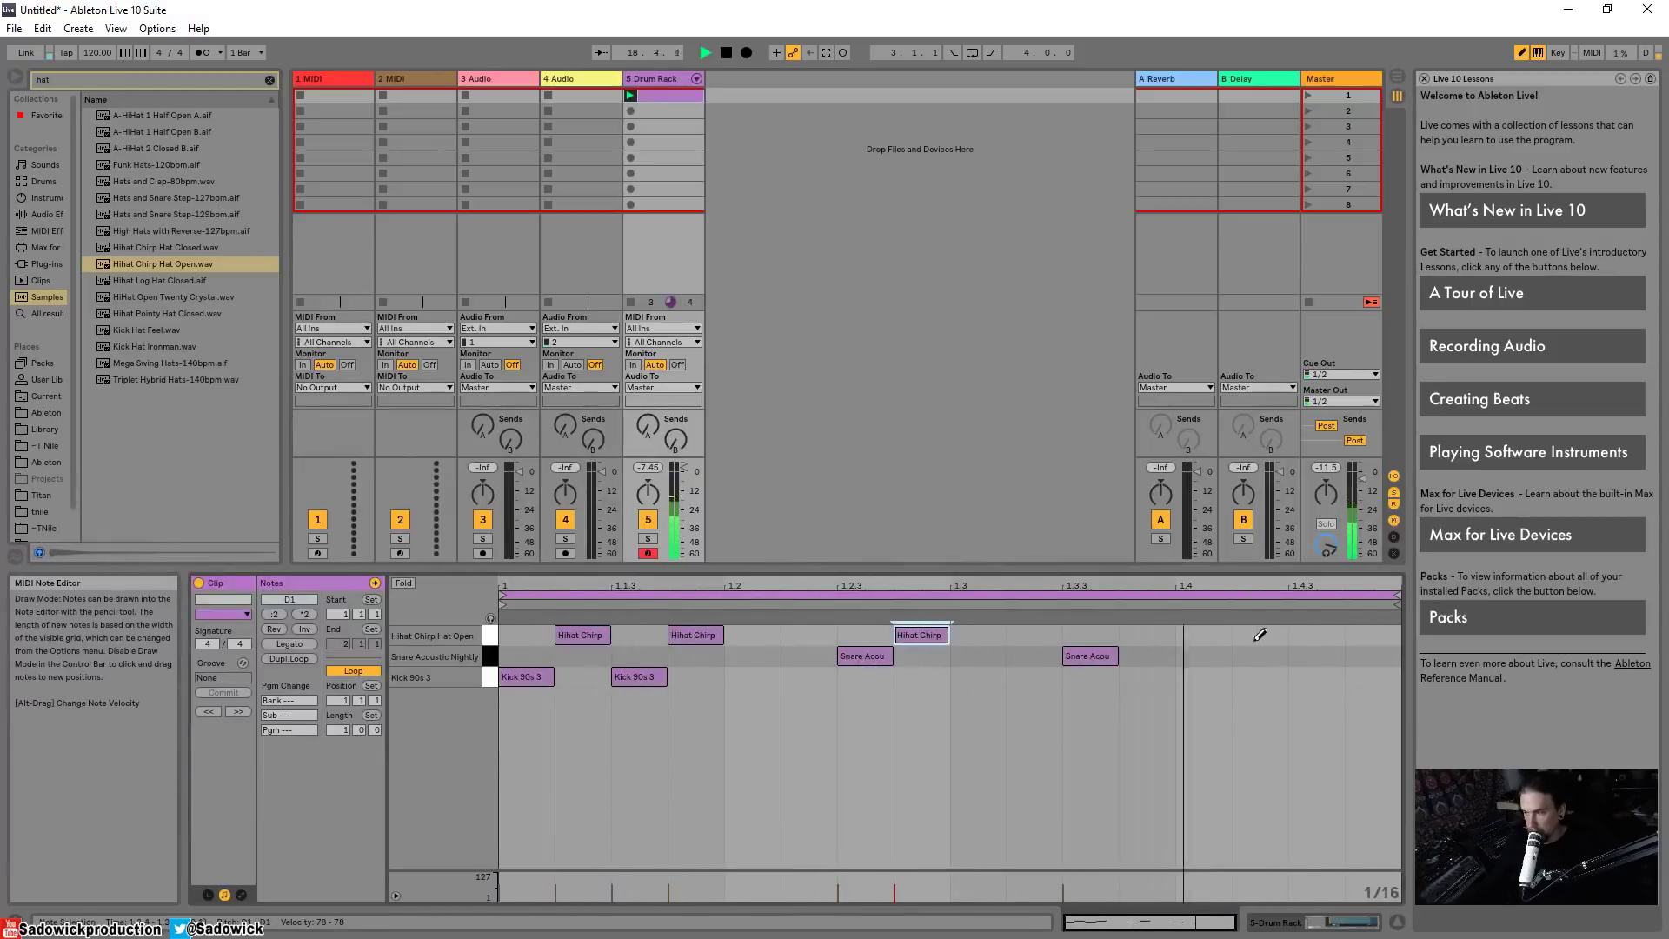
left_click(1202, 636)
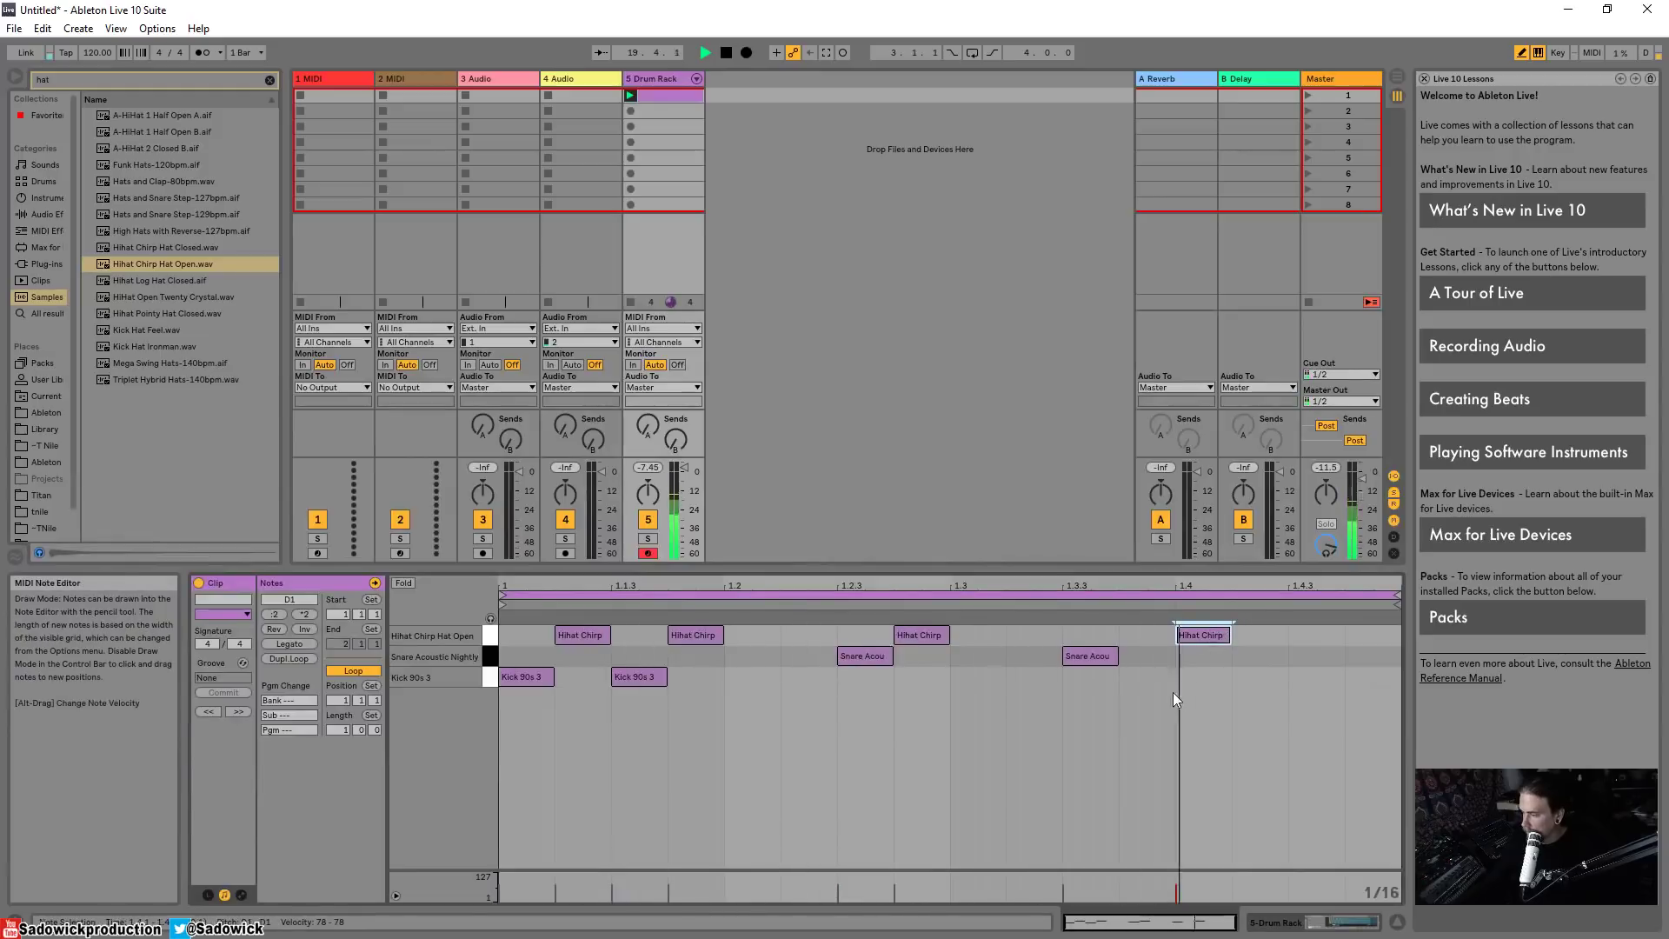
Step: Add kicks at 1.4.3, 1.4.4 and about 1.3.2, then show the Drum Rack device
left_click(1317, 677)
left_click(1373, 678)
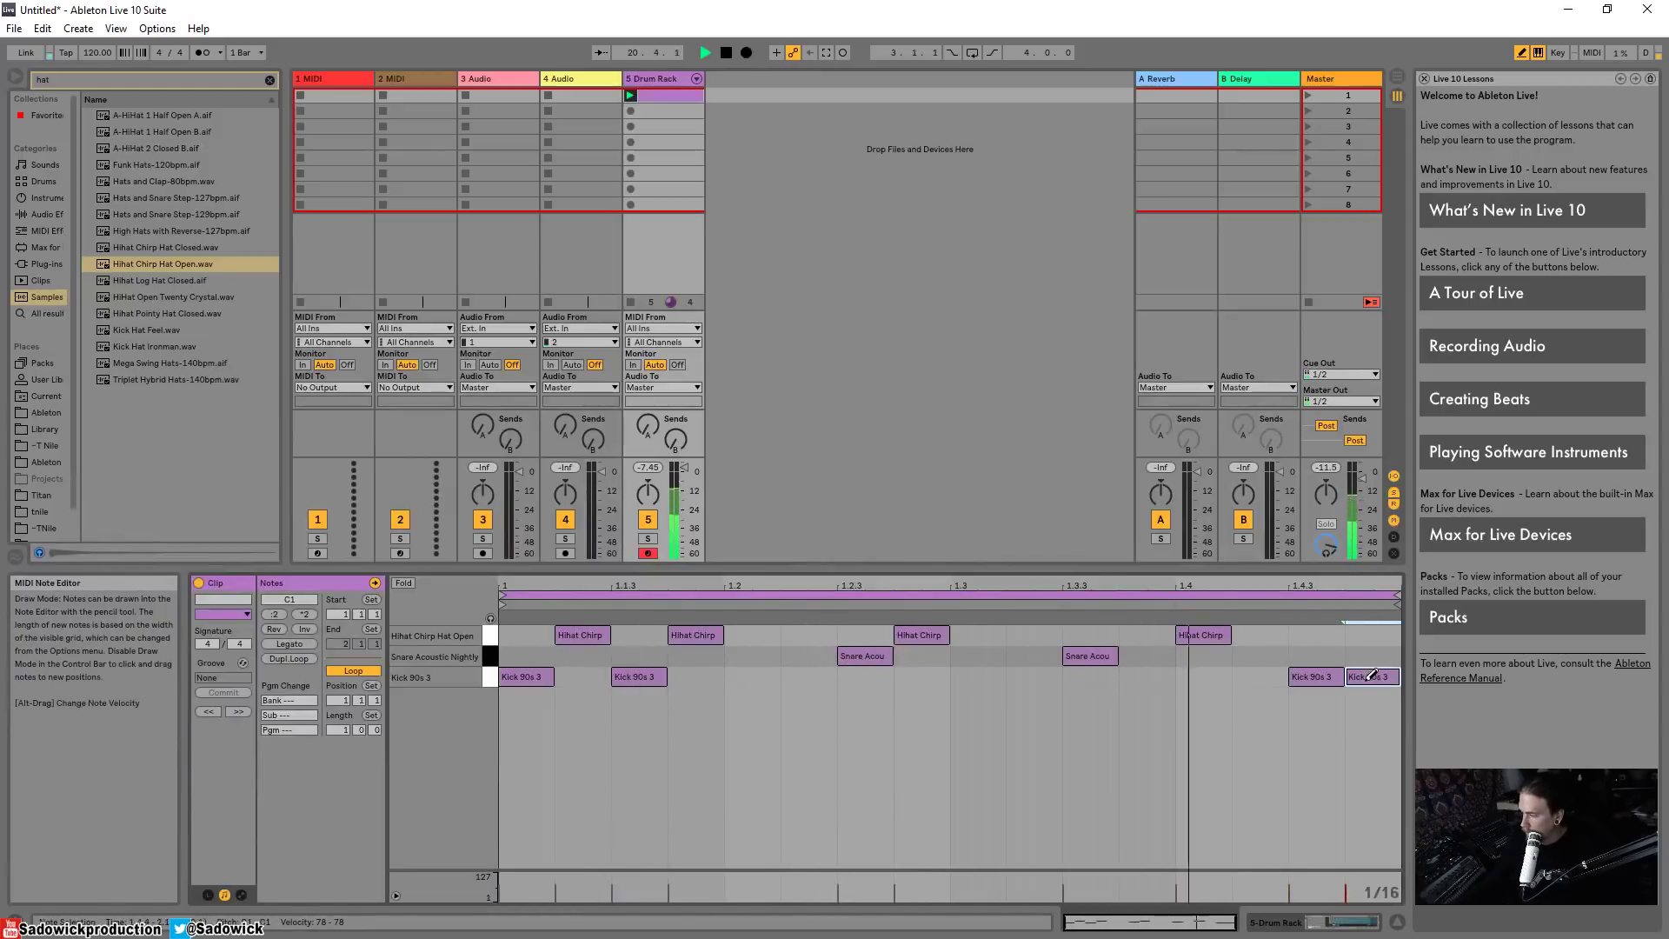
left_click(1026, 678)
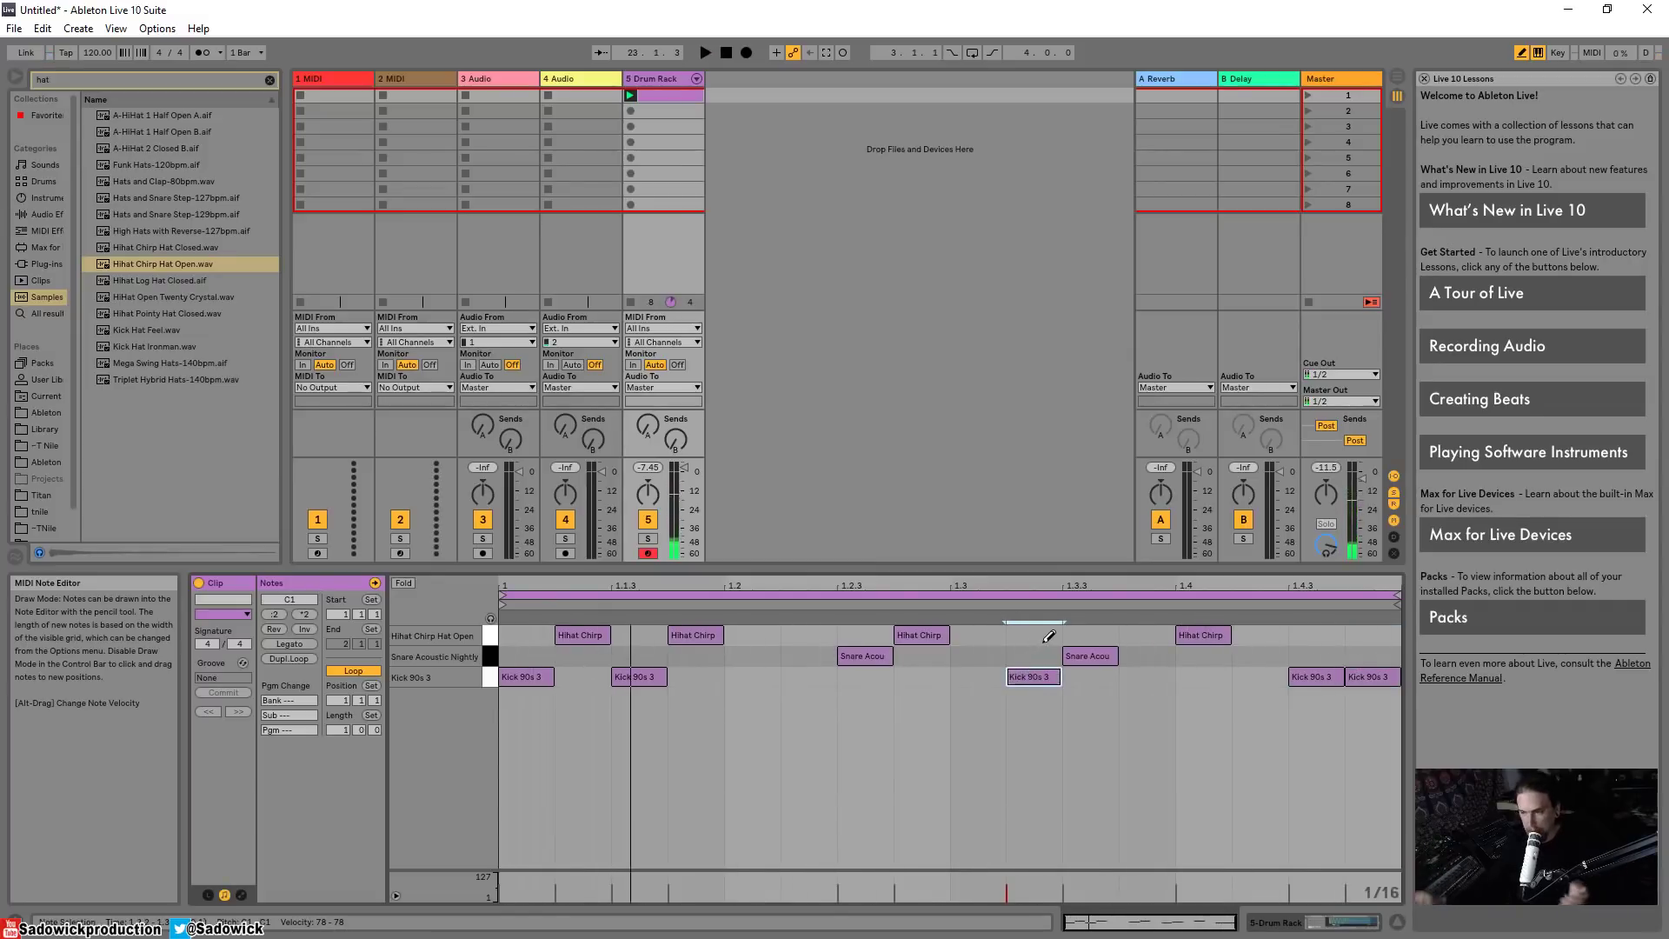
left_click(1327, 928)
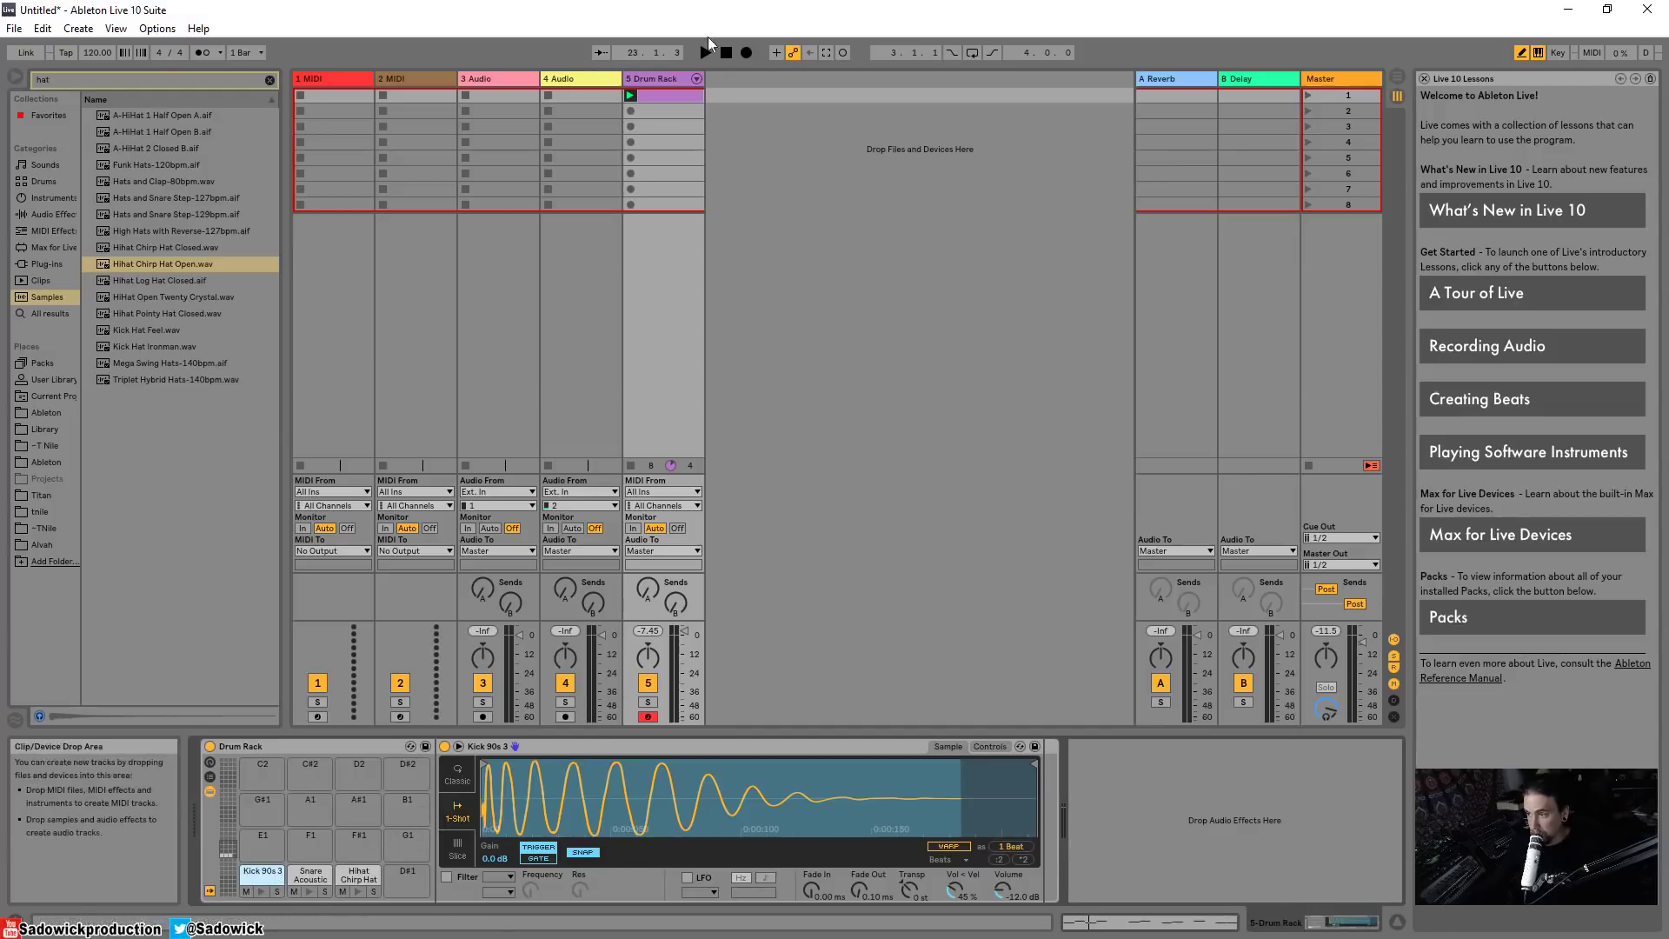
Step: Load Wavetable from the Instruments list onto empty pad E1 and audition it
left_click(310, 875)
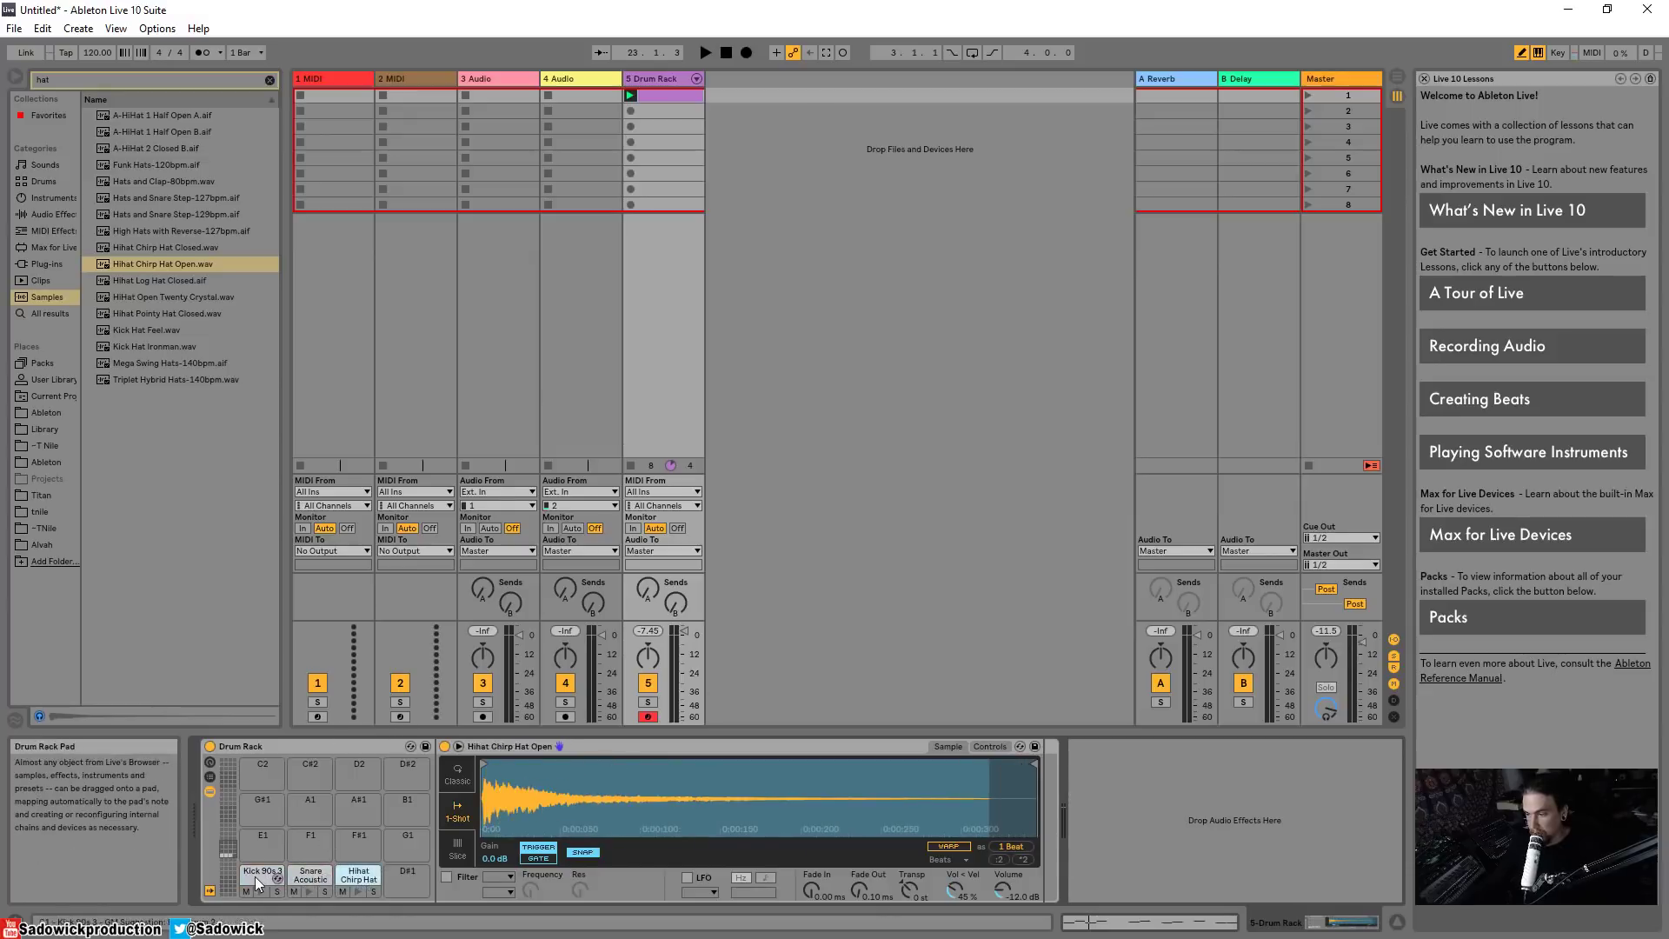
left_click(262, 875)
left_click(356, 878)
left_click(264, 841)
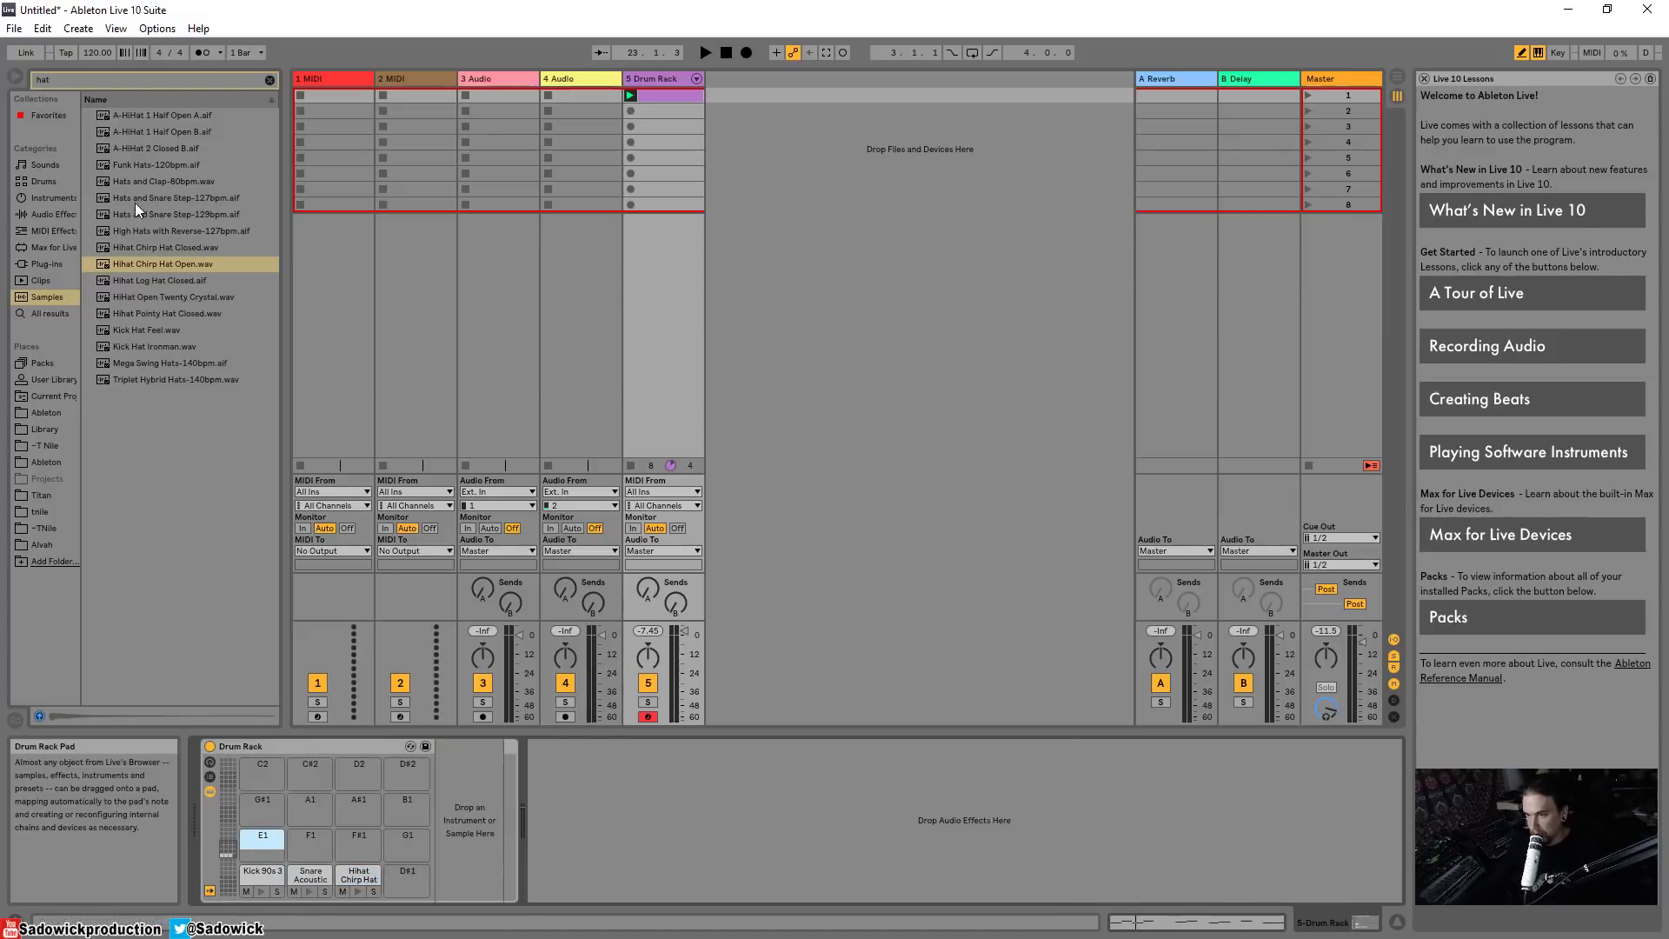
left_click(46, 197)
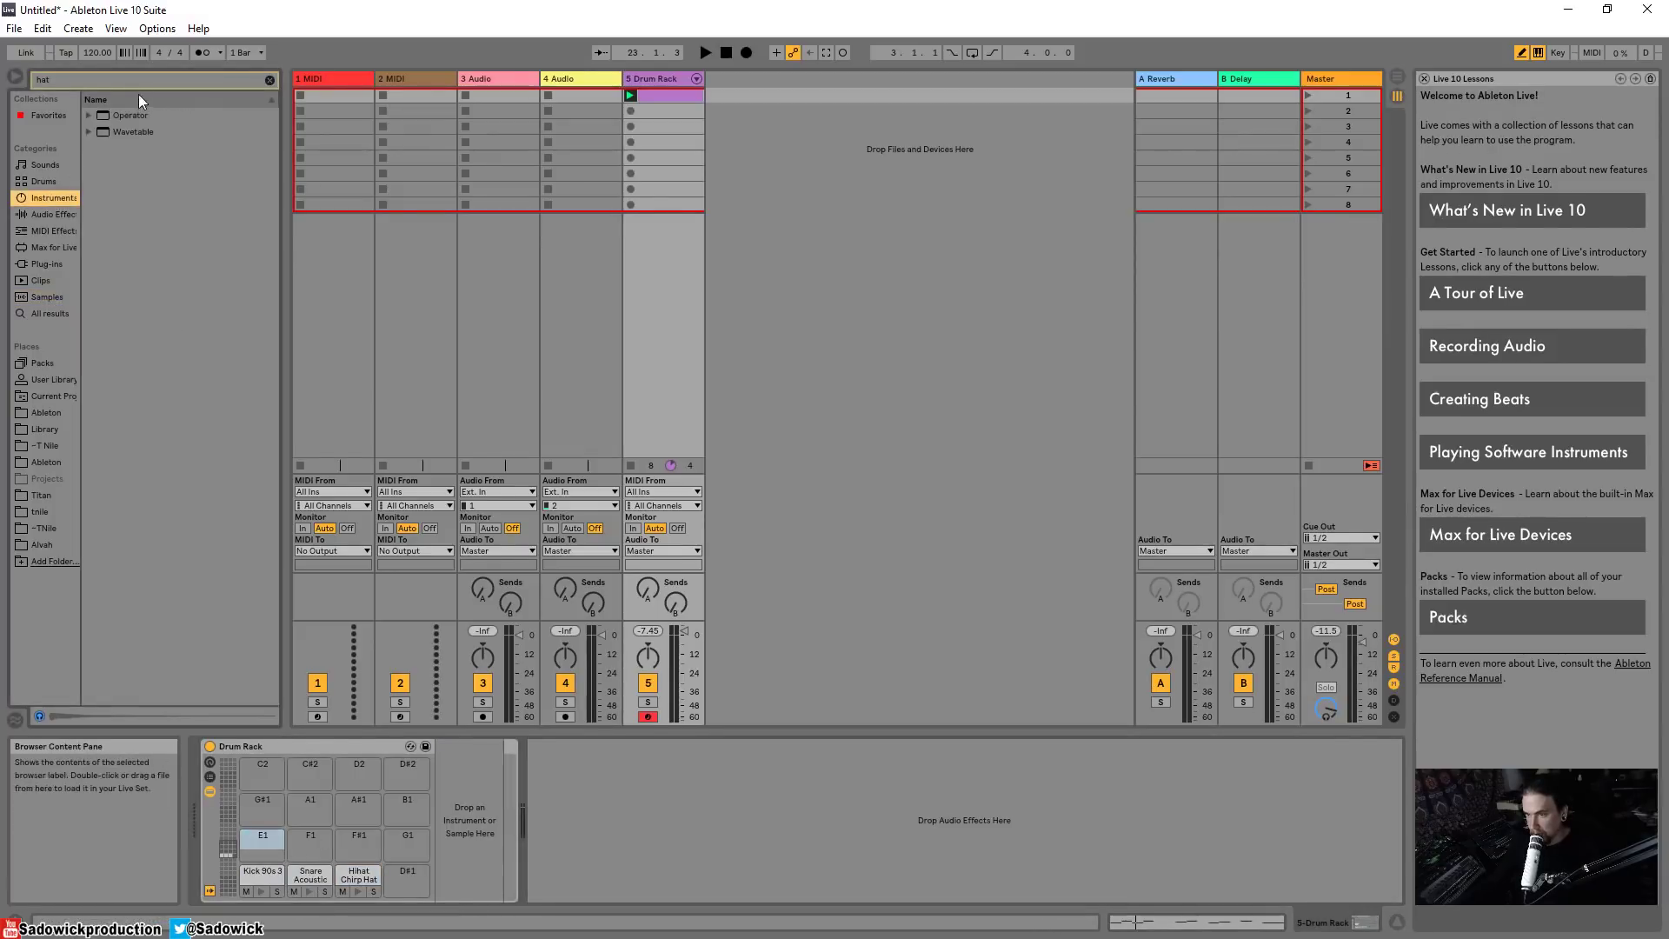
left_click(269, 80)
left_click(135, 297)
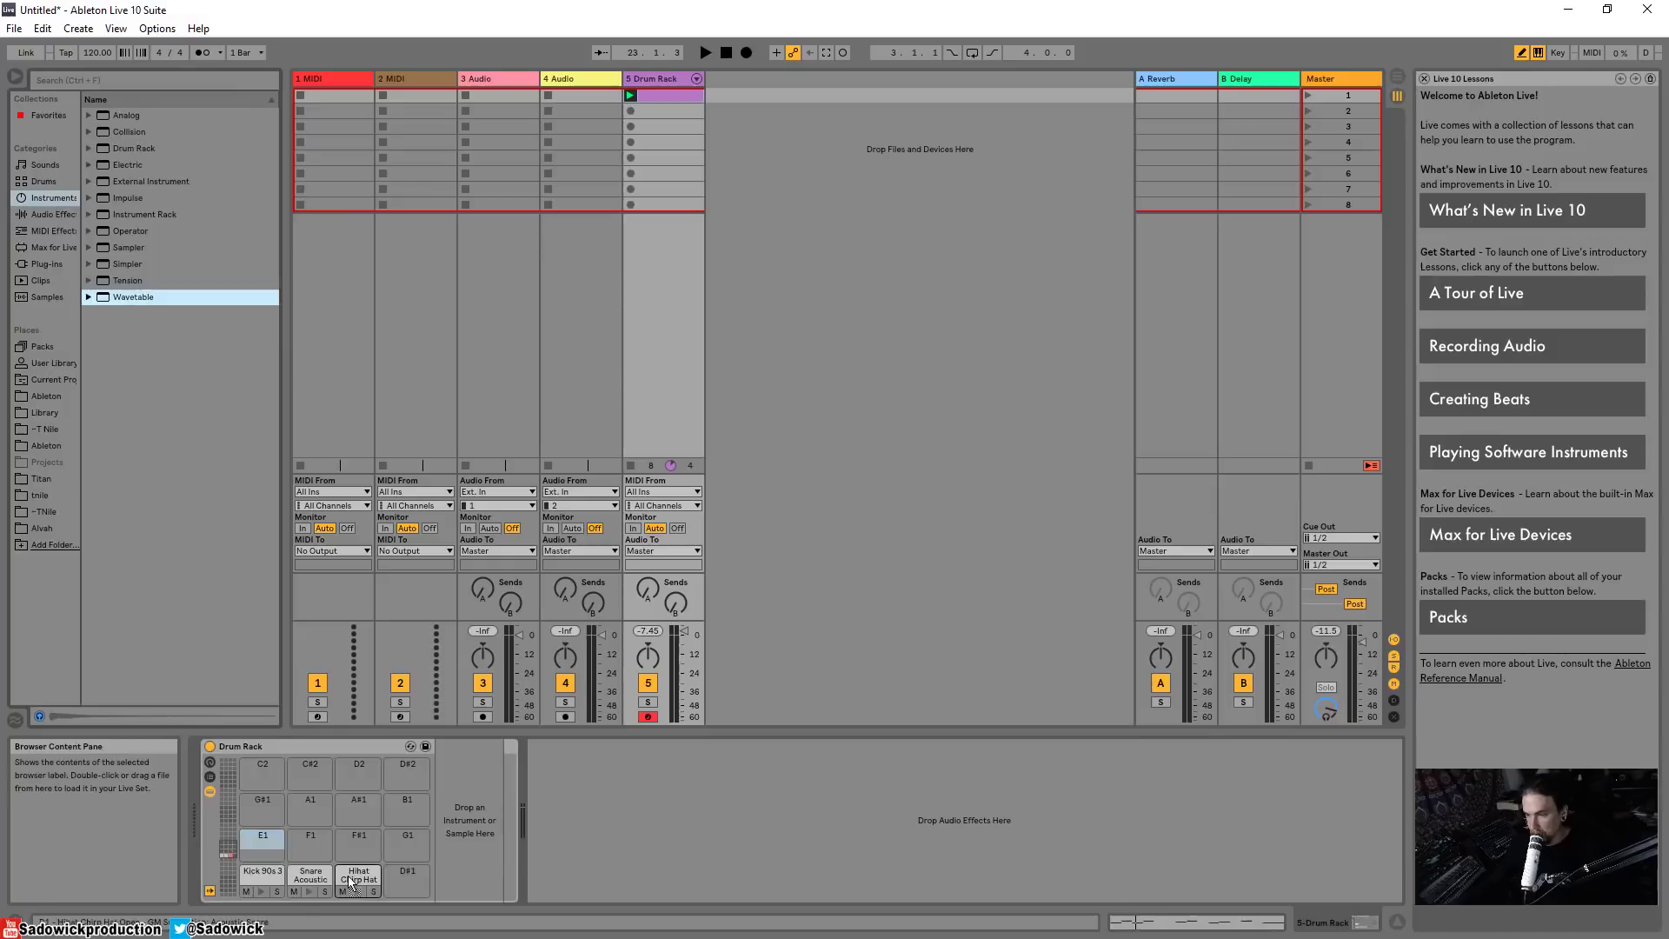
left_click_drag(269, 838, 269, 840)
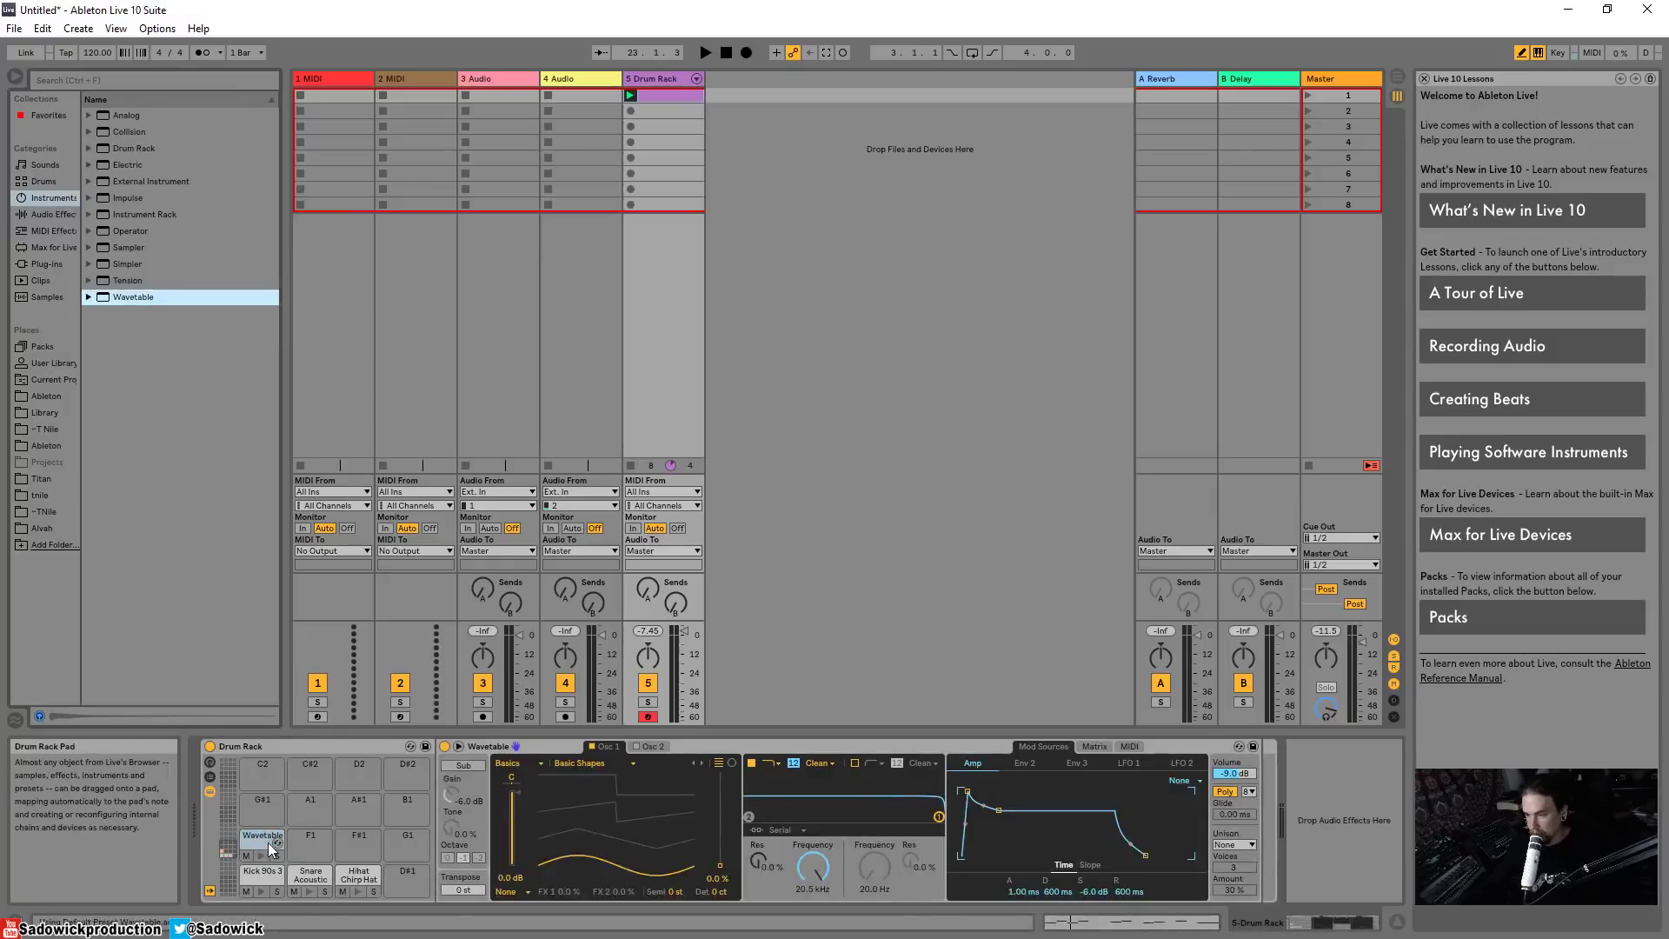
left_click(260, 856)
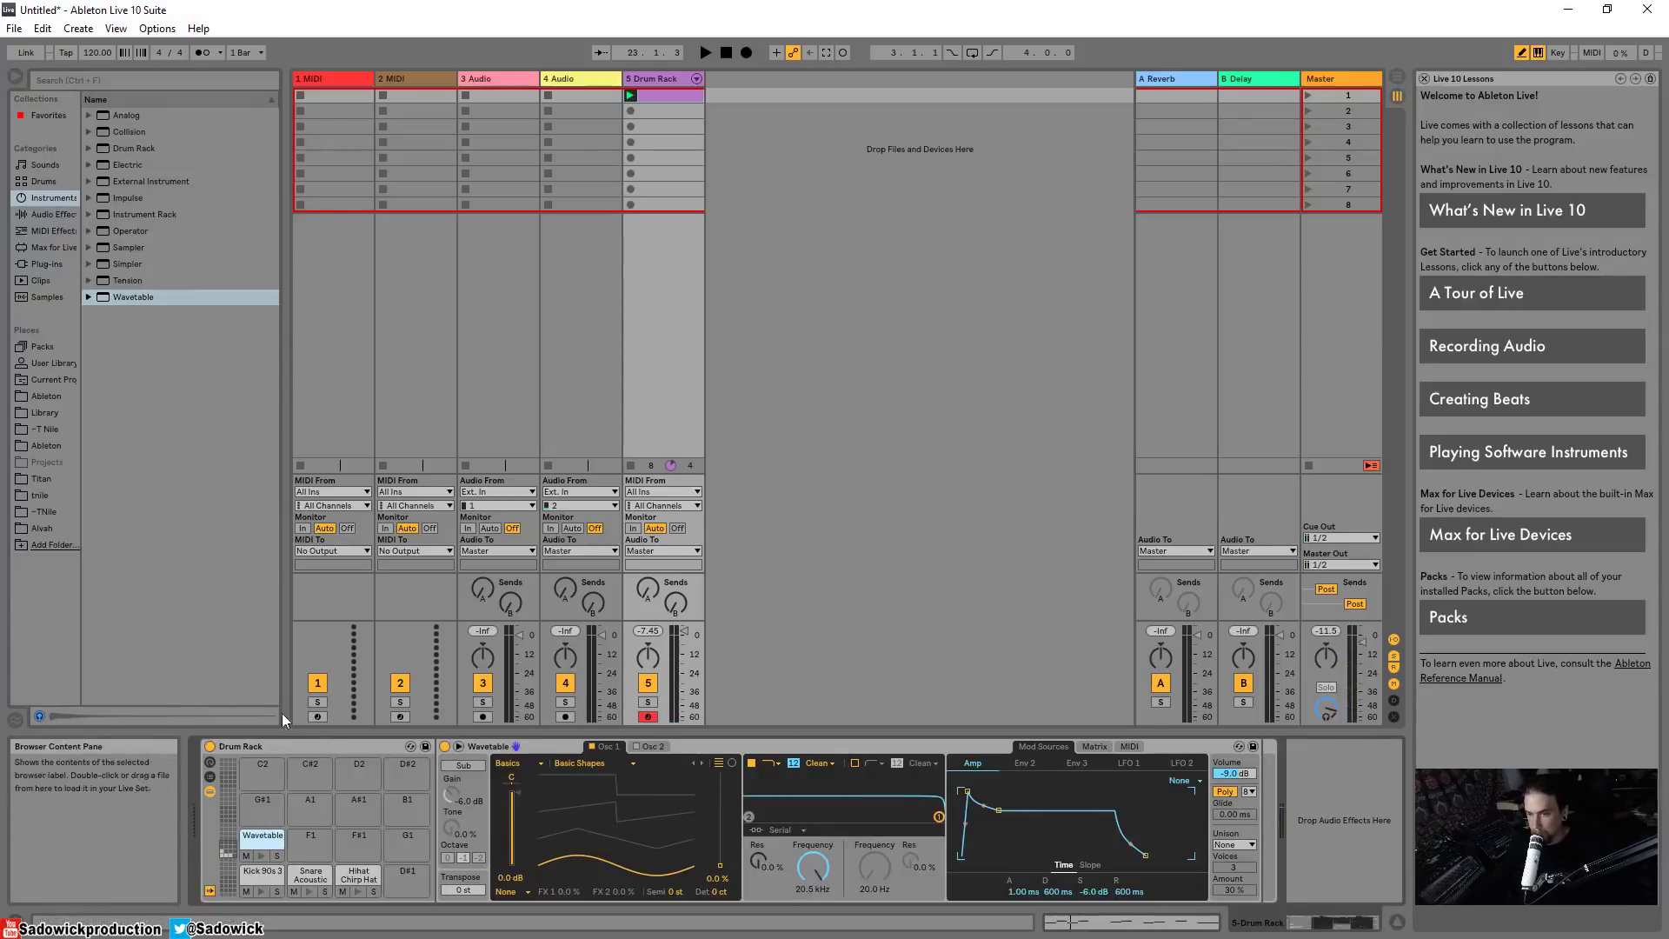
Step: Enable the Snare Acoustic pad's Simpler filter, audition it, and adjust its cutoff frequency
left_click(307, 875)
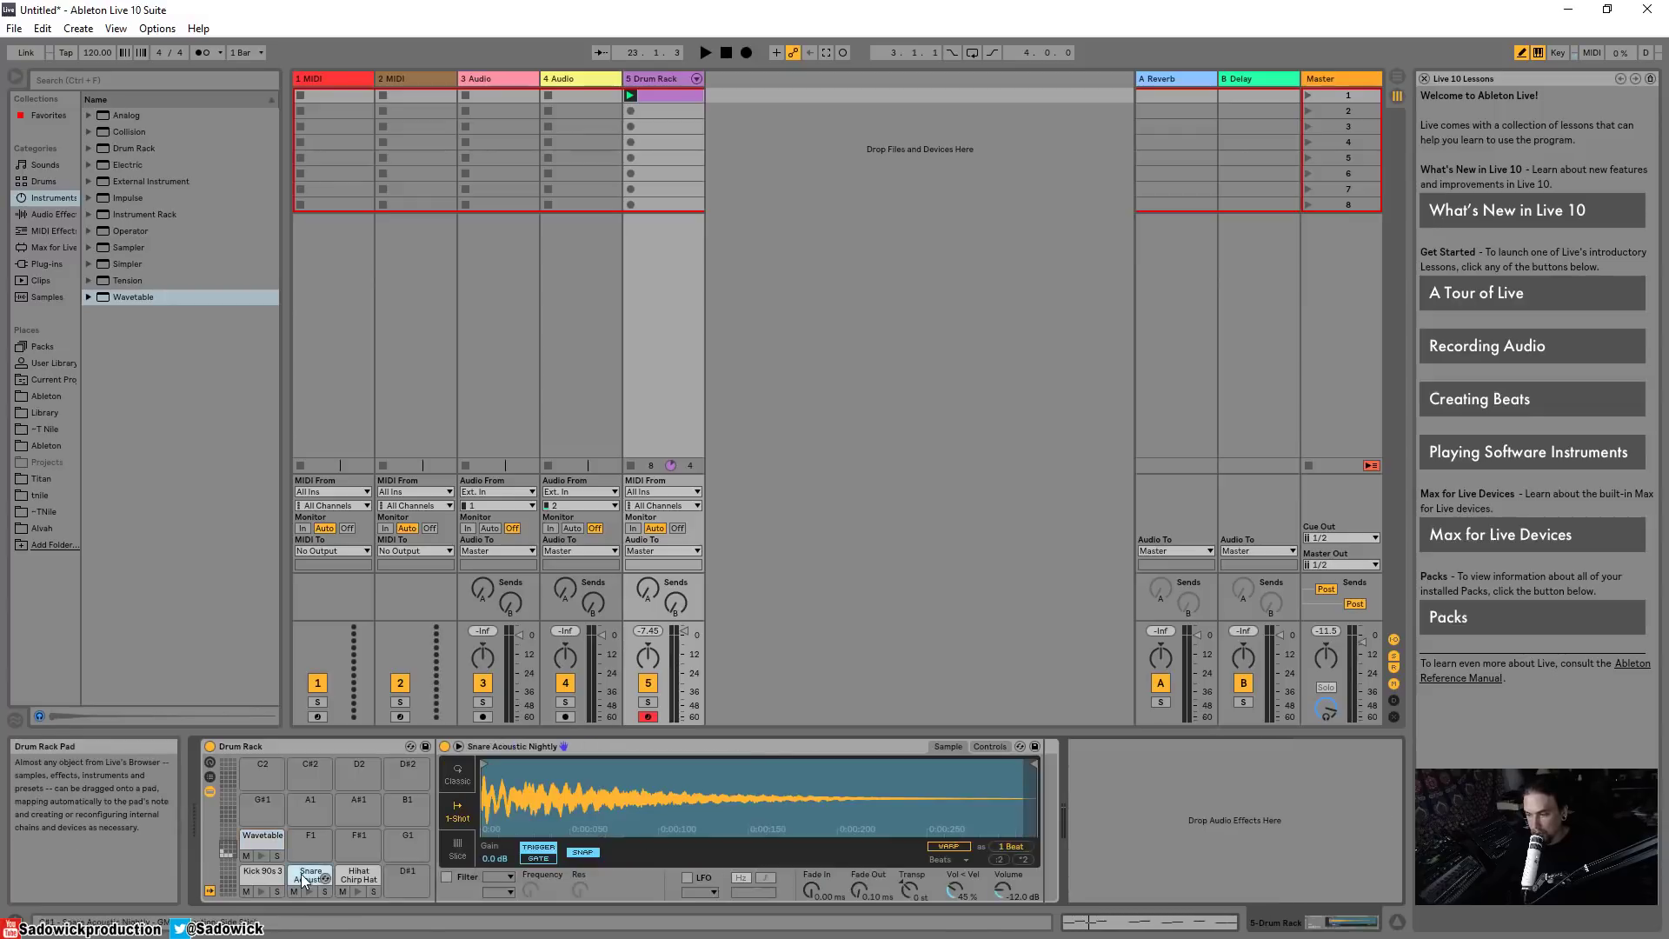
left_click(447, 878)
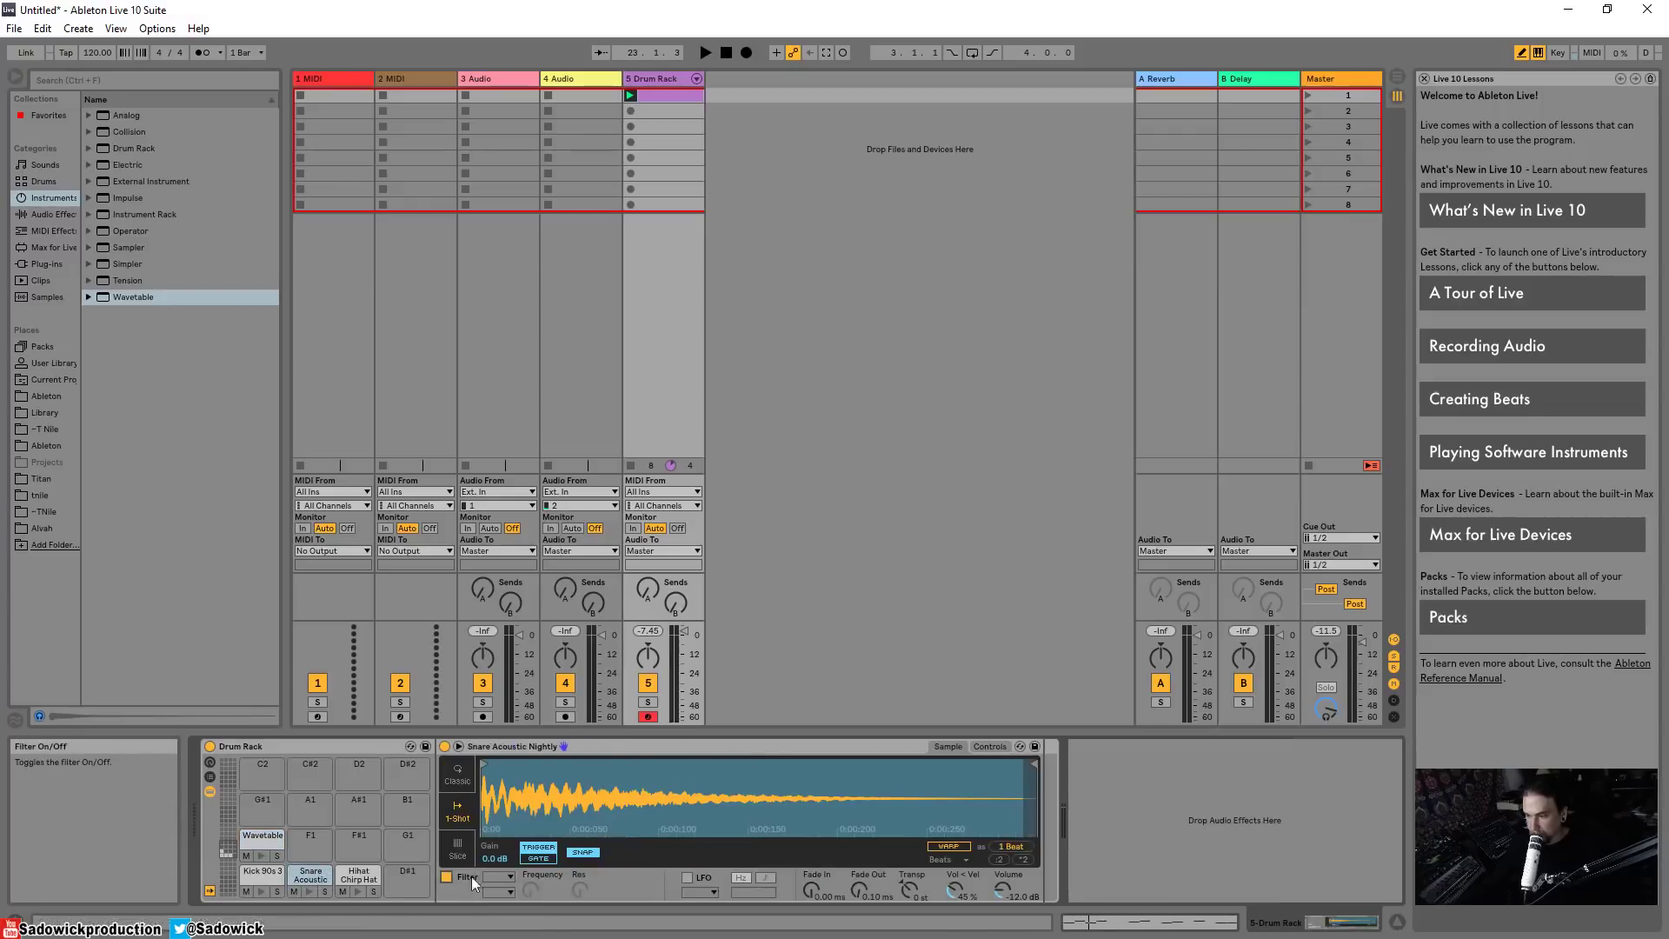
left_click(309, 892)
left_click_drag(520, 899, 520, 930)
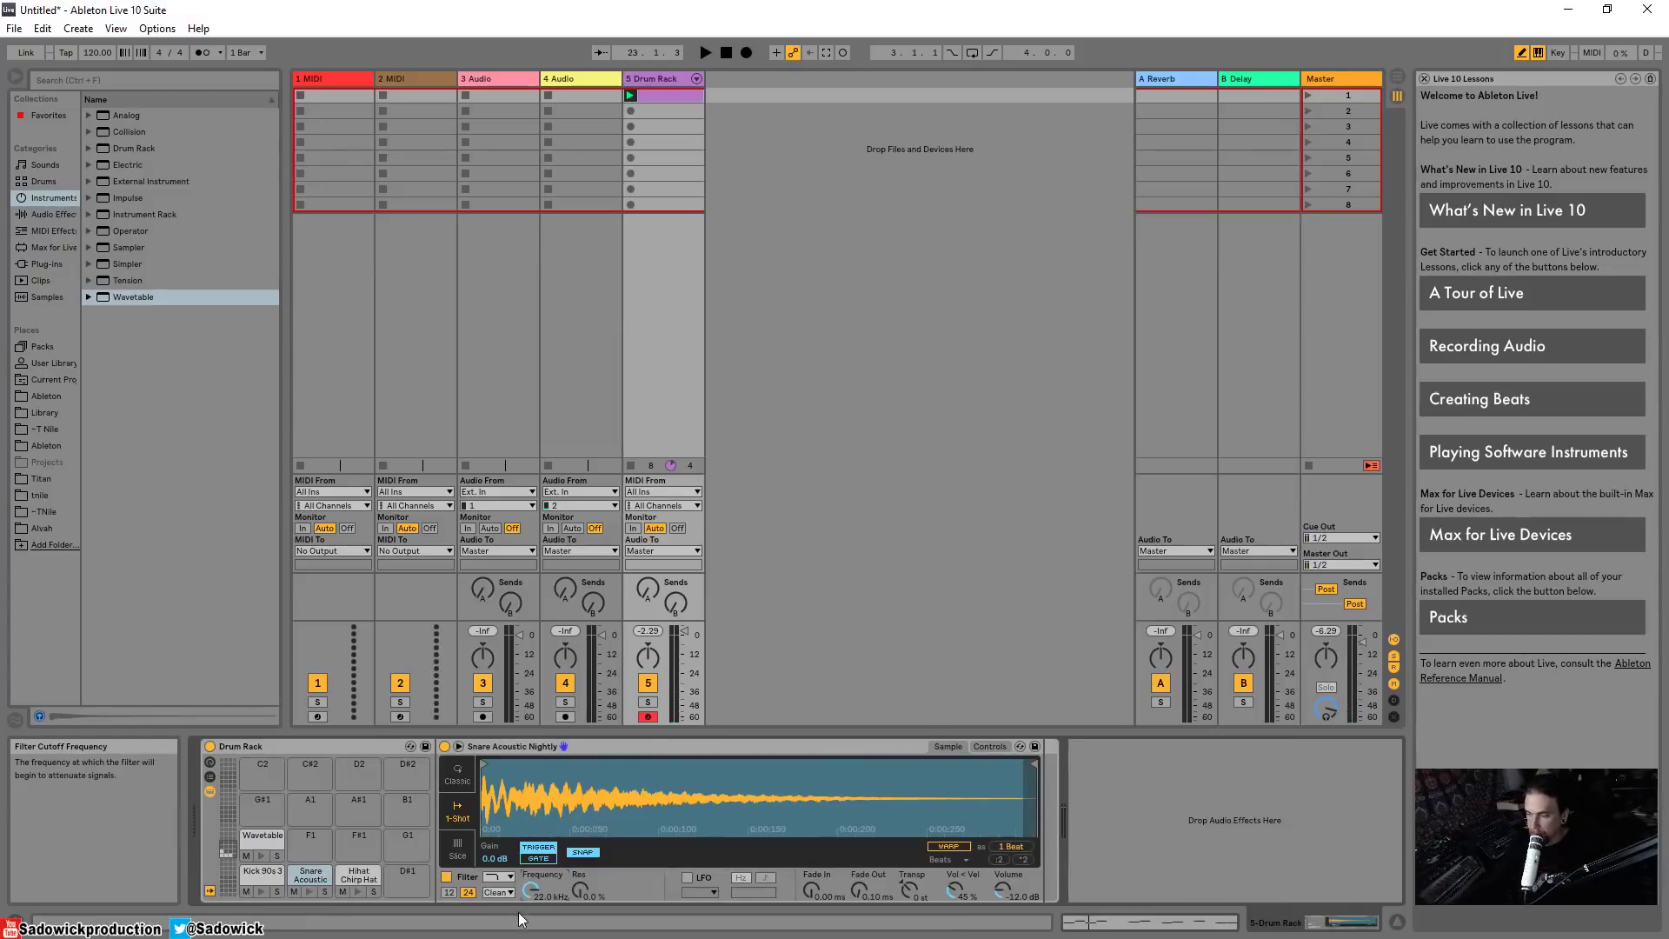
left_click(701, 78)
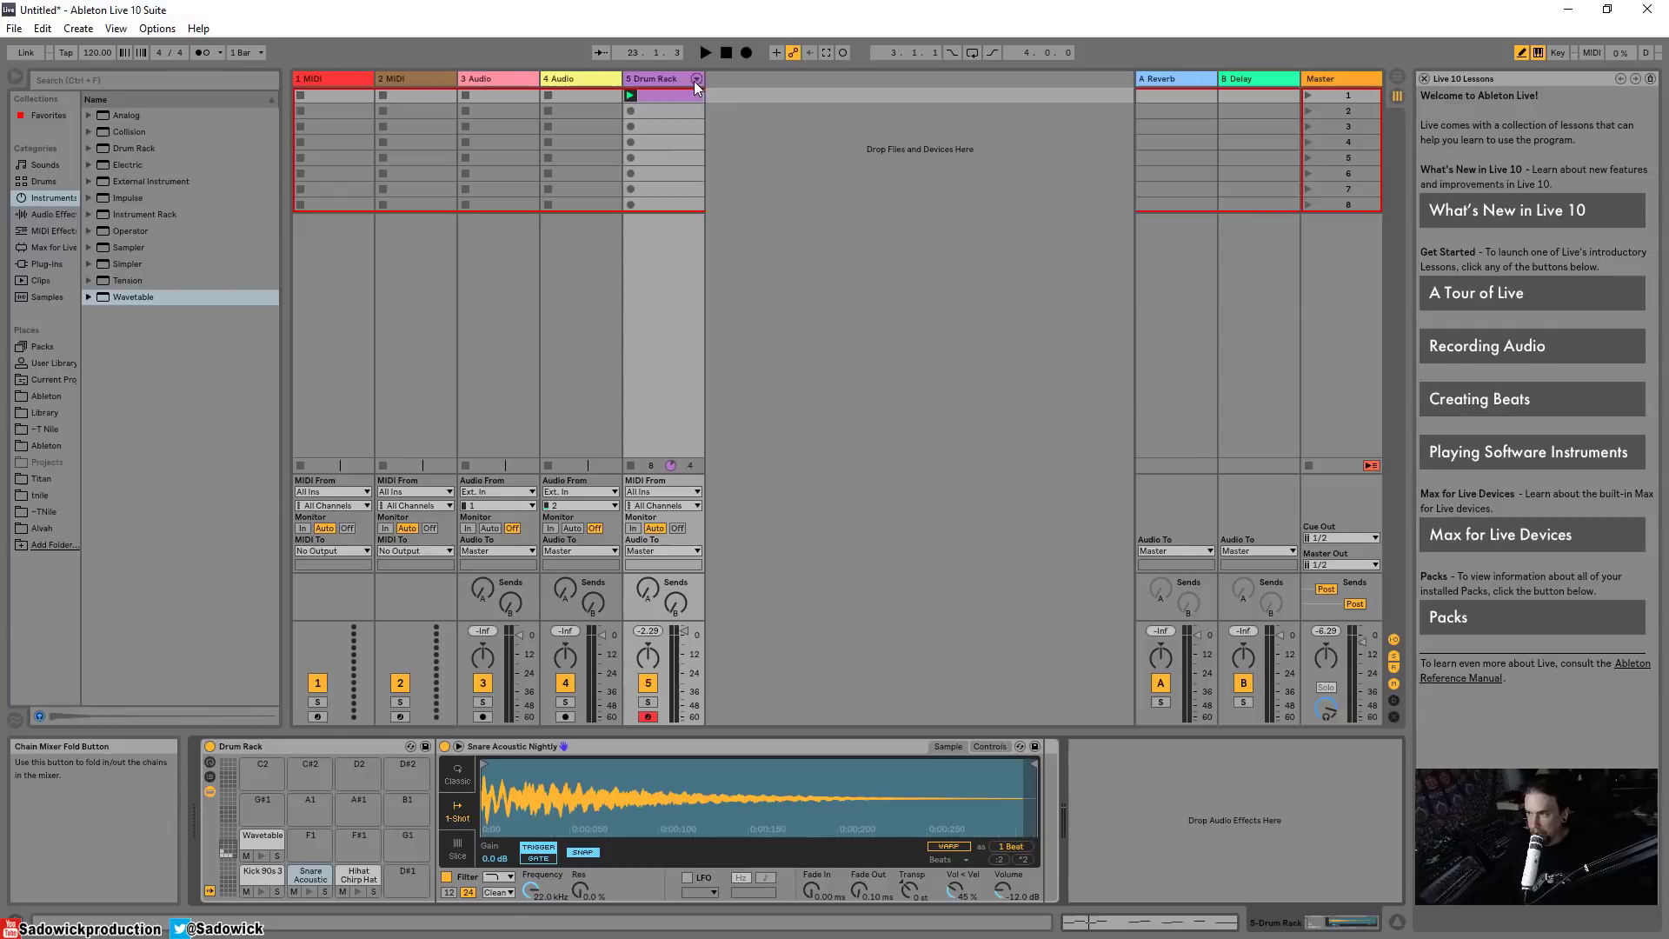
left_click(695, 79)
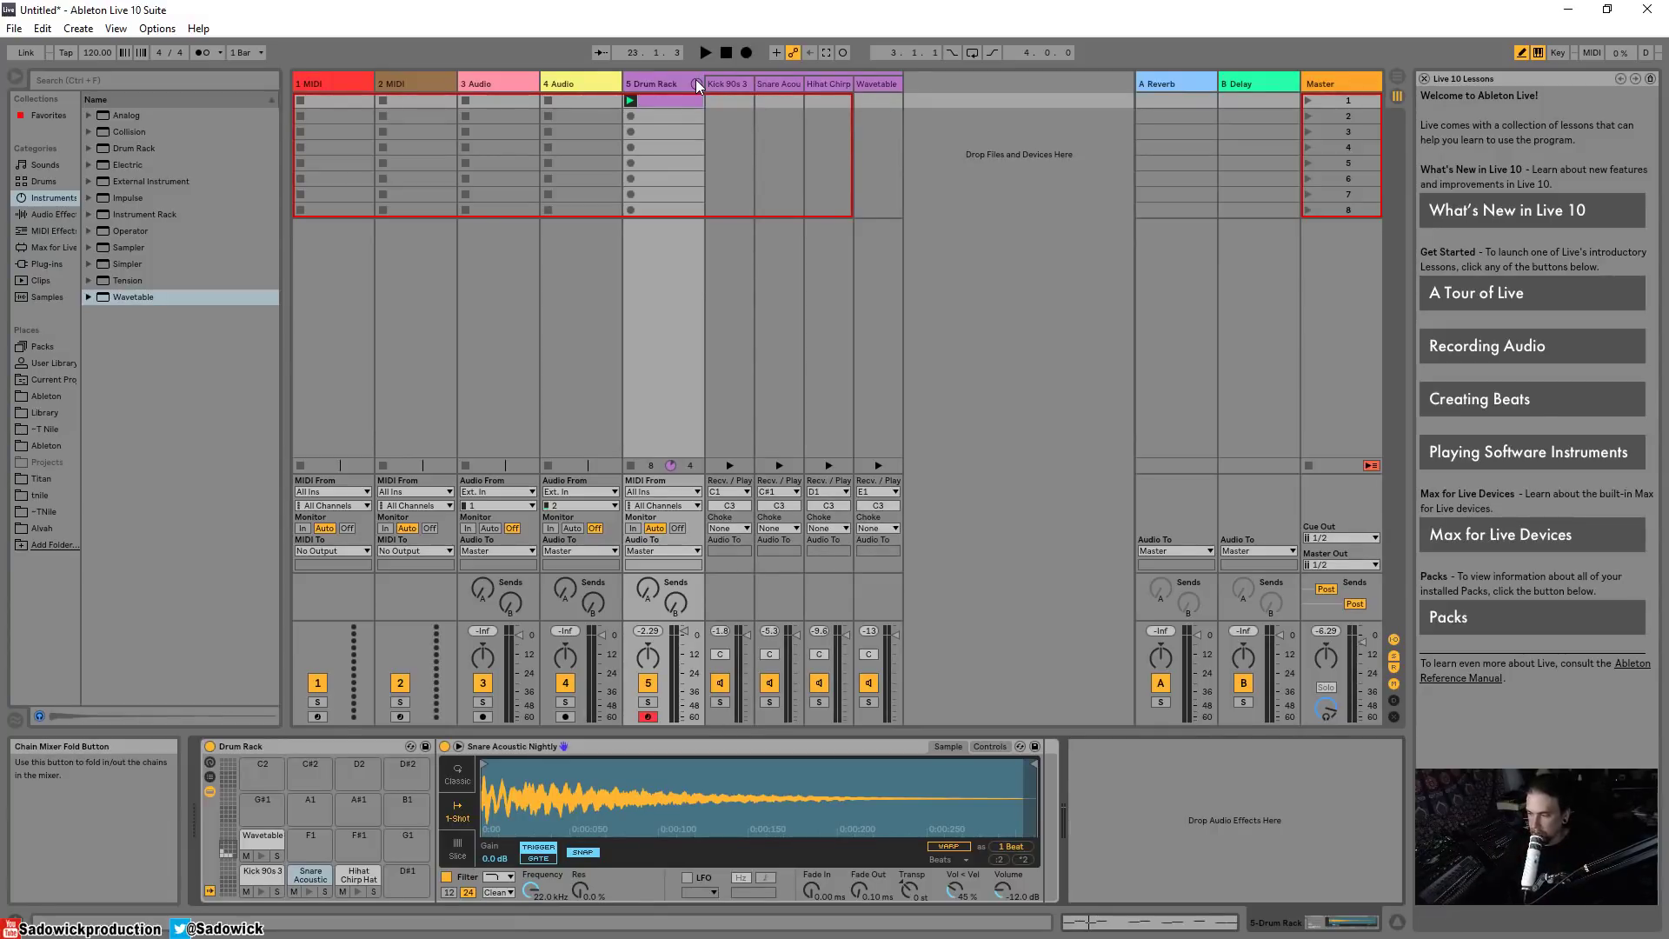
left_click(695, 81)
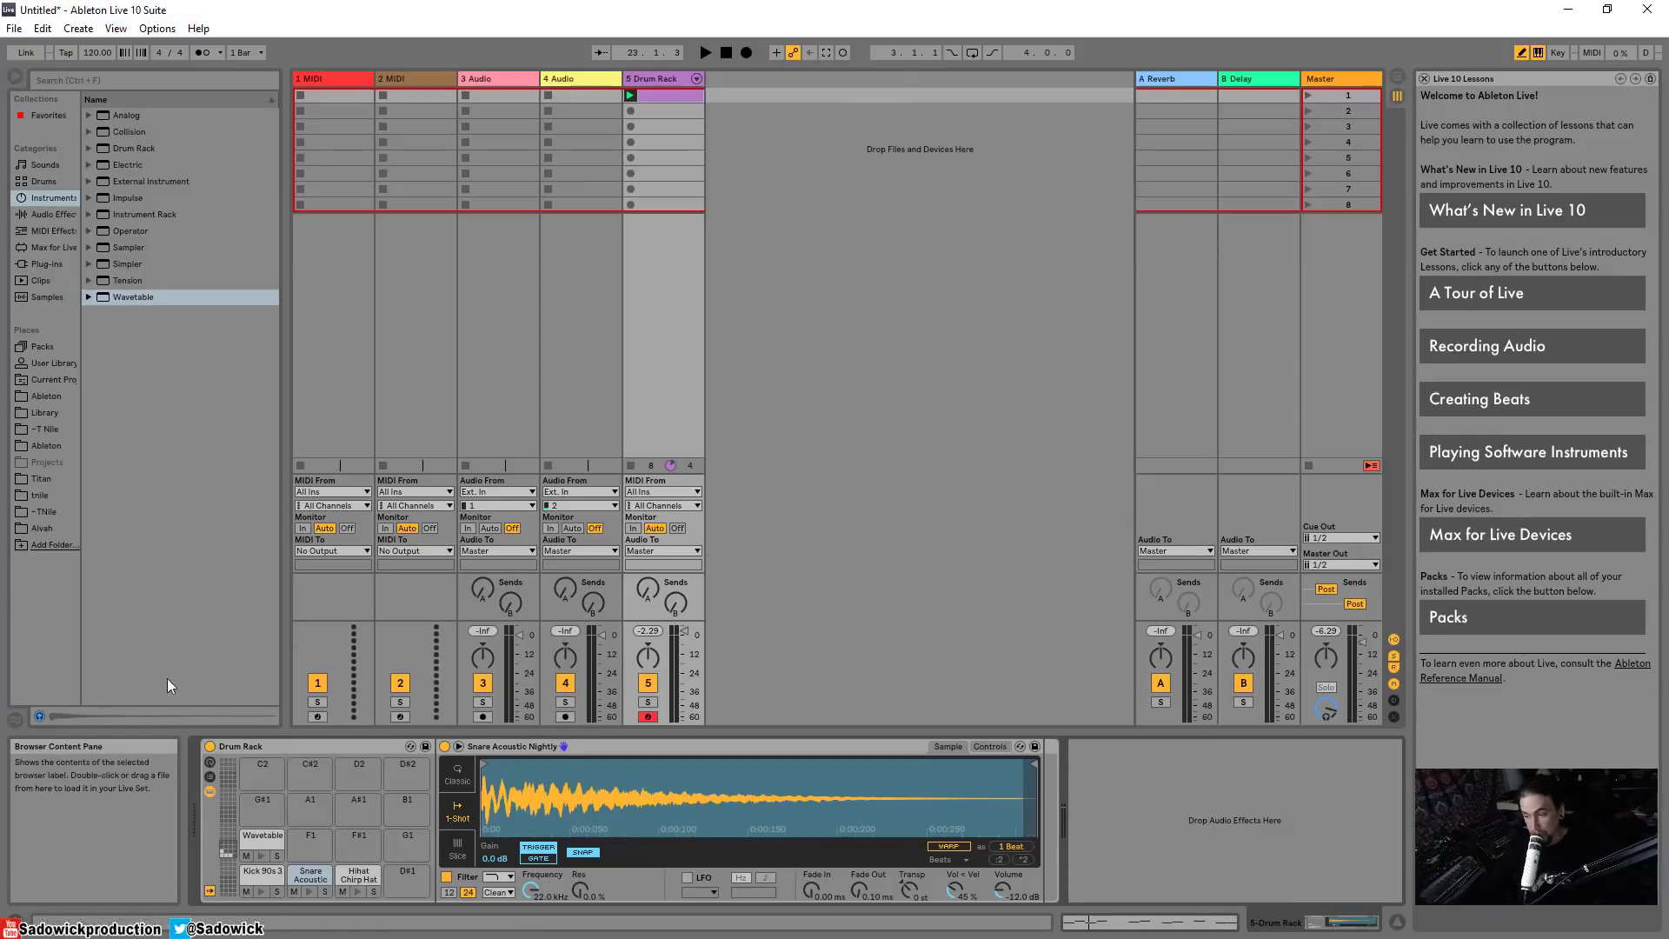
left_click(210, 777)
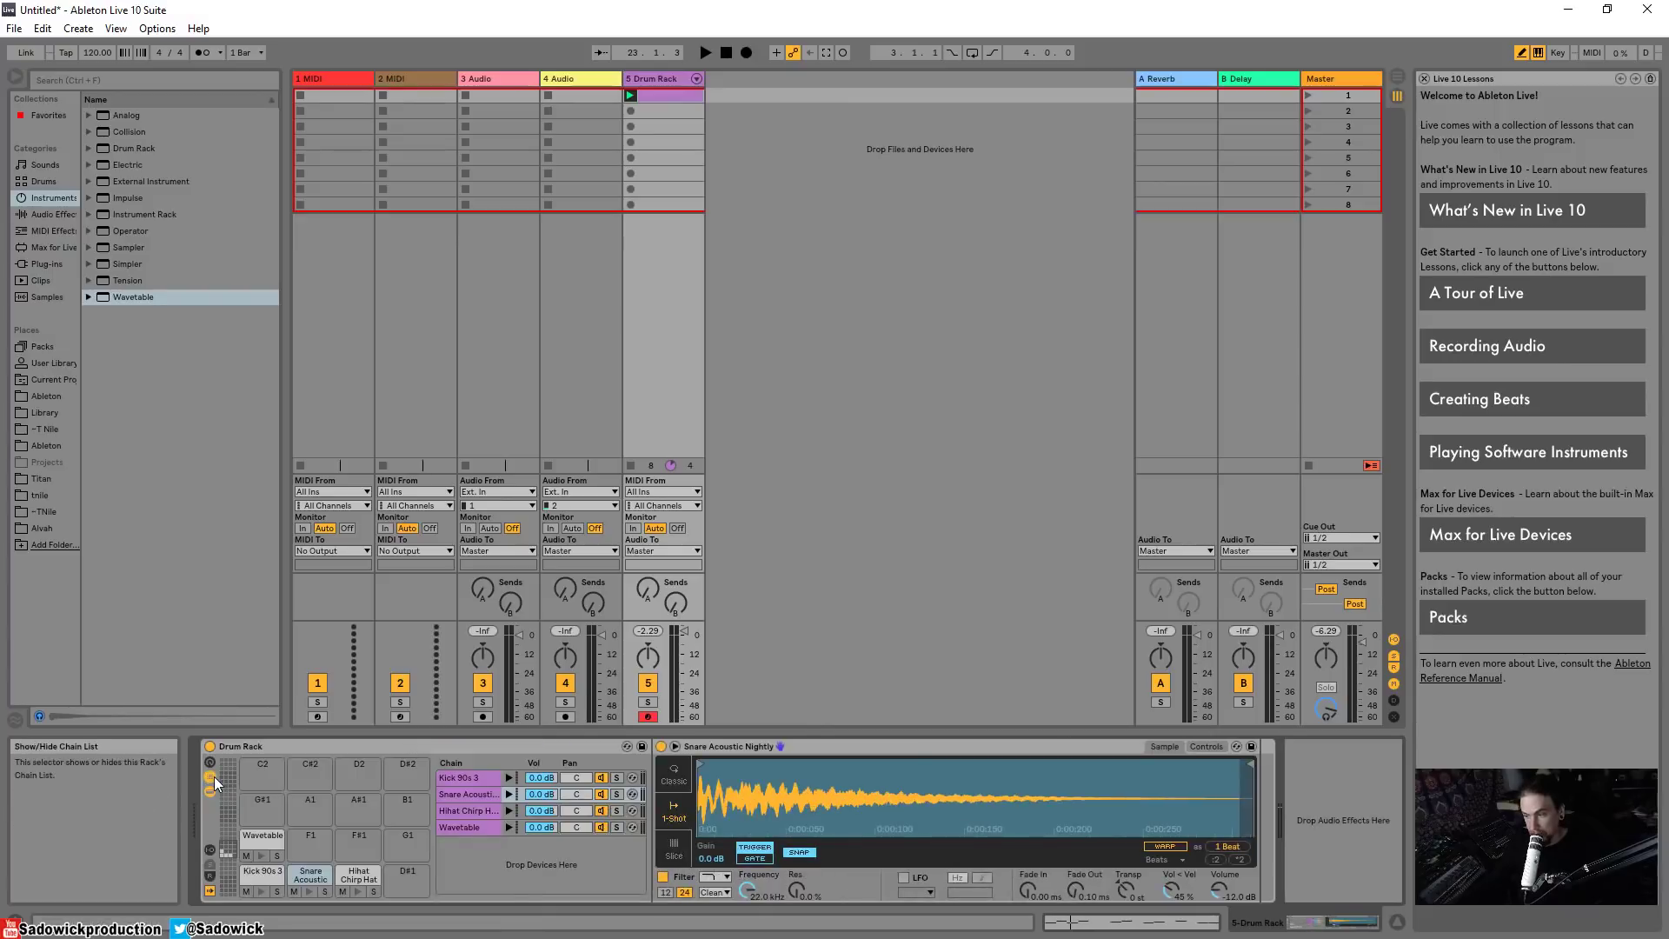
left_click(214, 779)
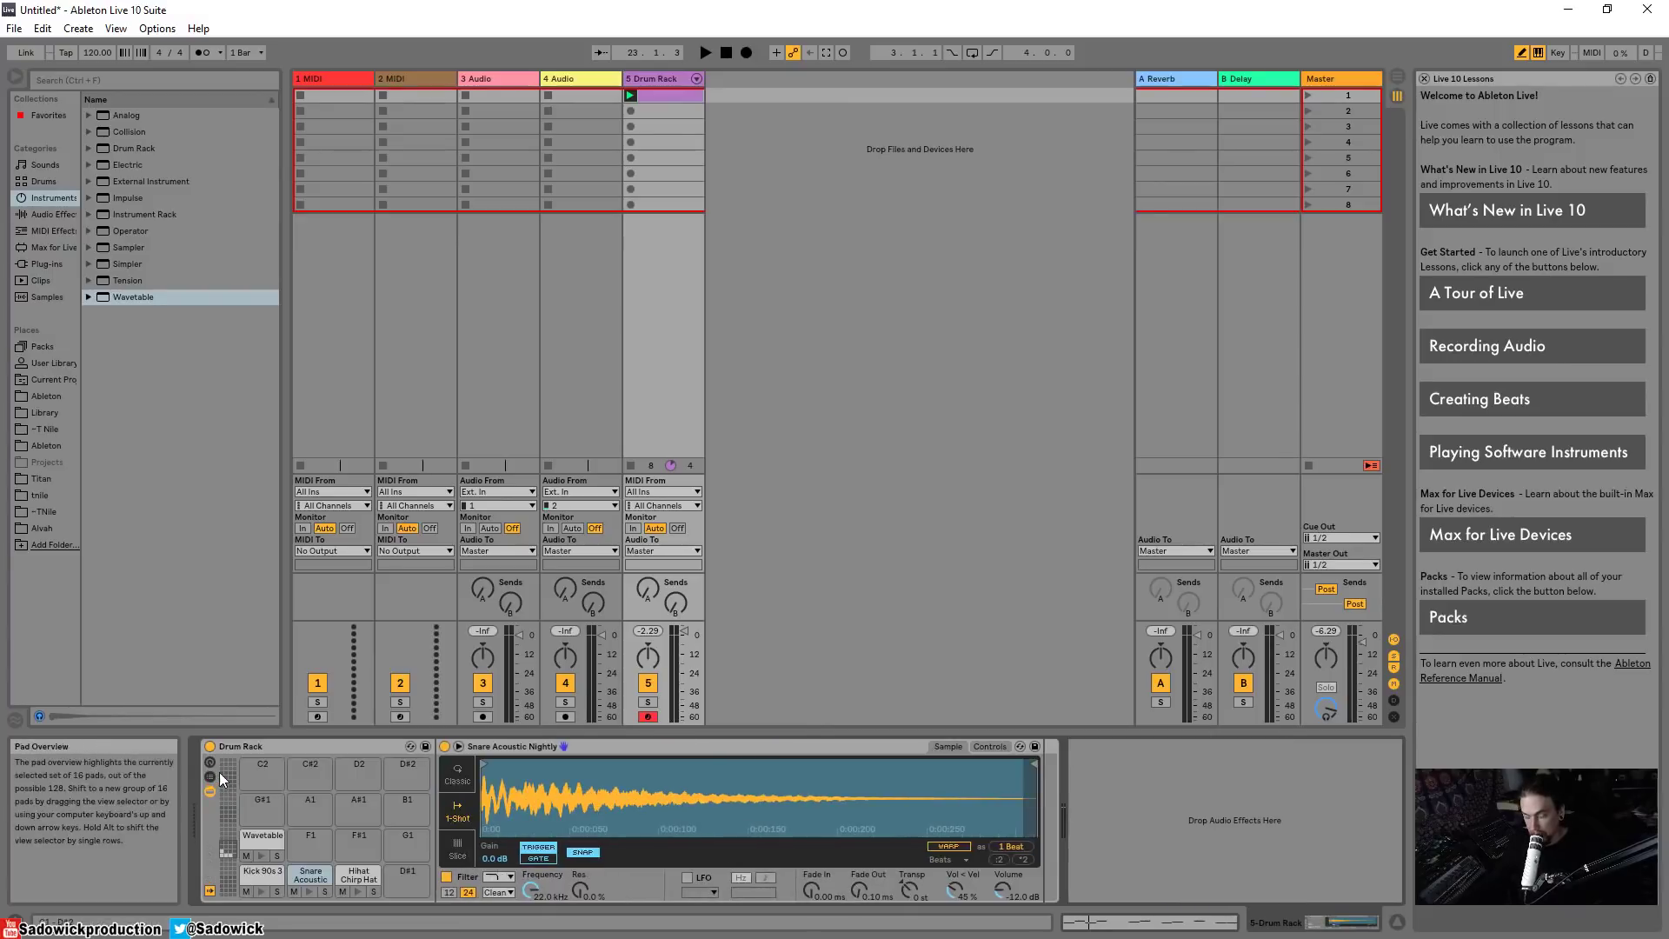